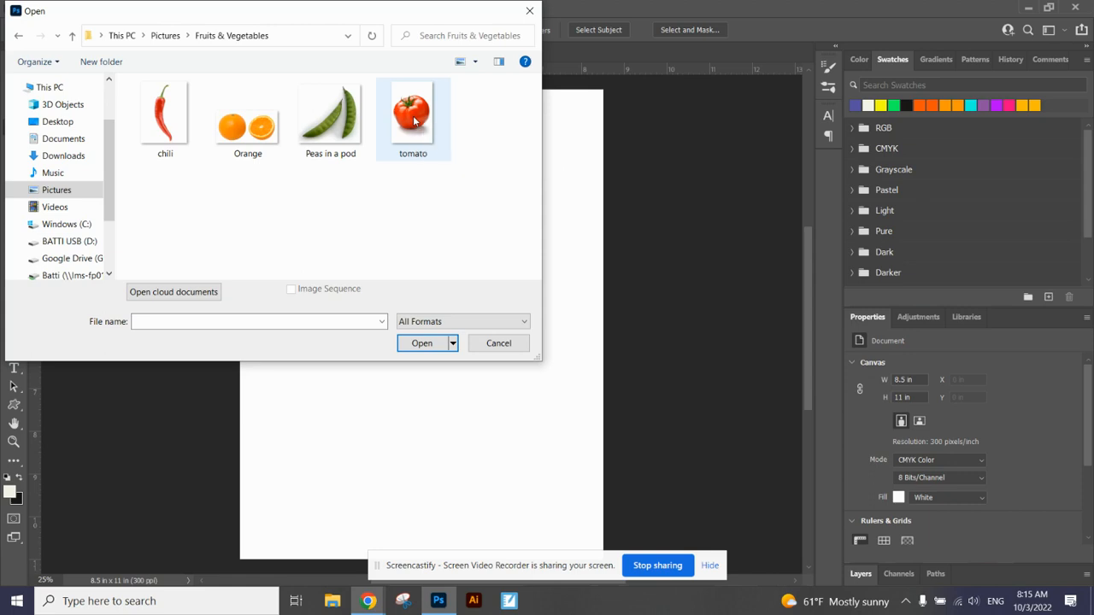
# Open the tomato image from the Fruits & Vegetables folder and activate the Magic Wand tool
pyautogui.click(413, 121)
pyautogui.click(424, 345)
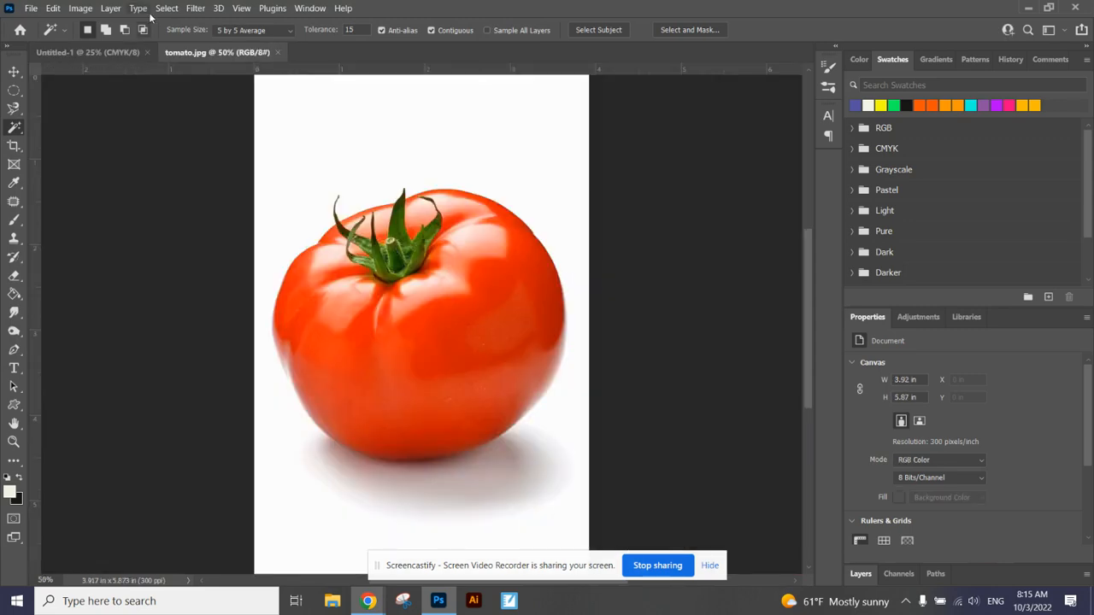
pyautogui.click(14, 71)
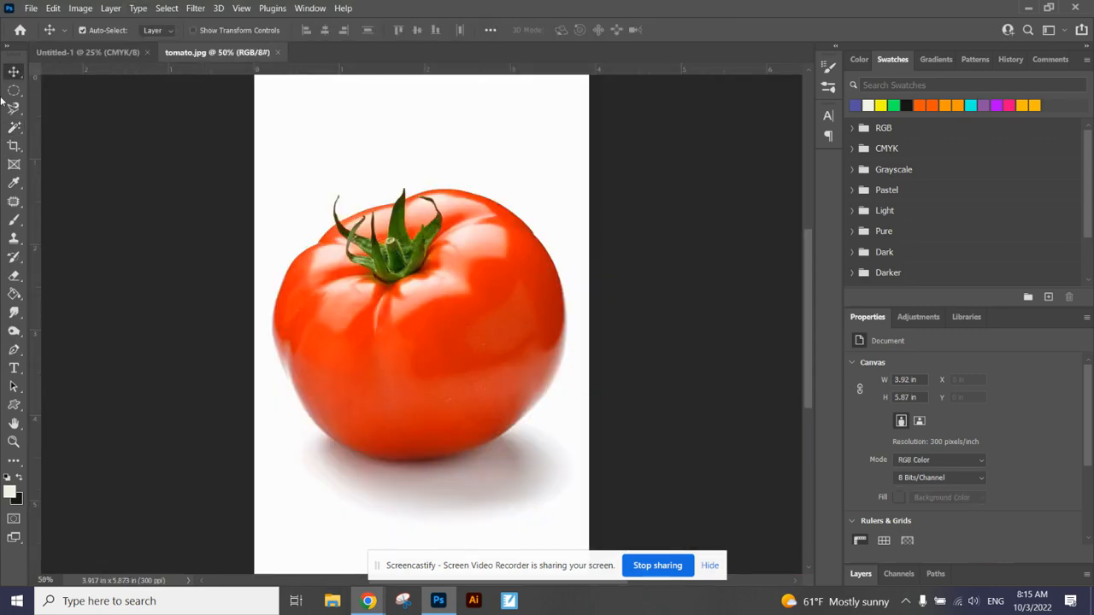
pyautogui.click(14, 126)
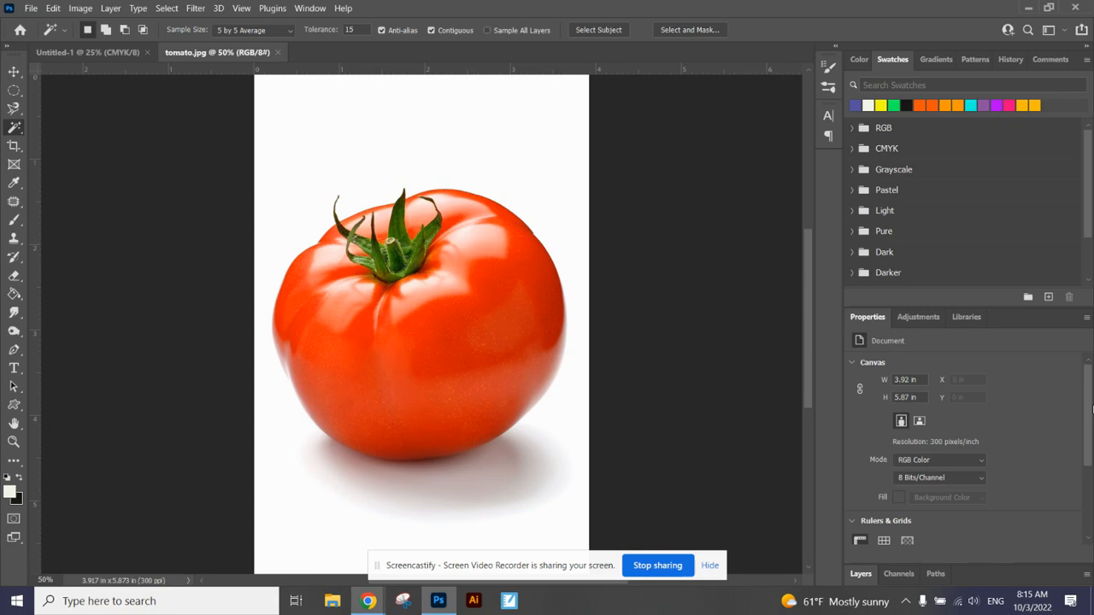
# Unlock the tomato image's Background layer so it becomes an editable layer
pyautogui.scroll(-3, 1067, 535)
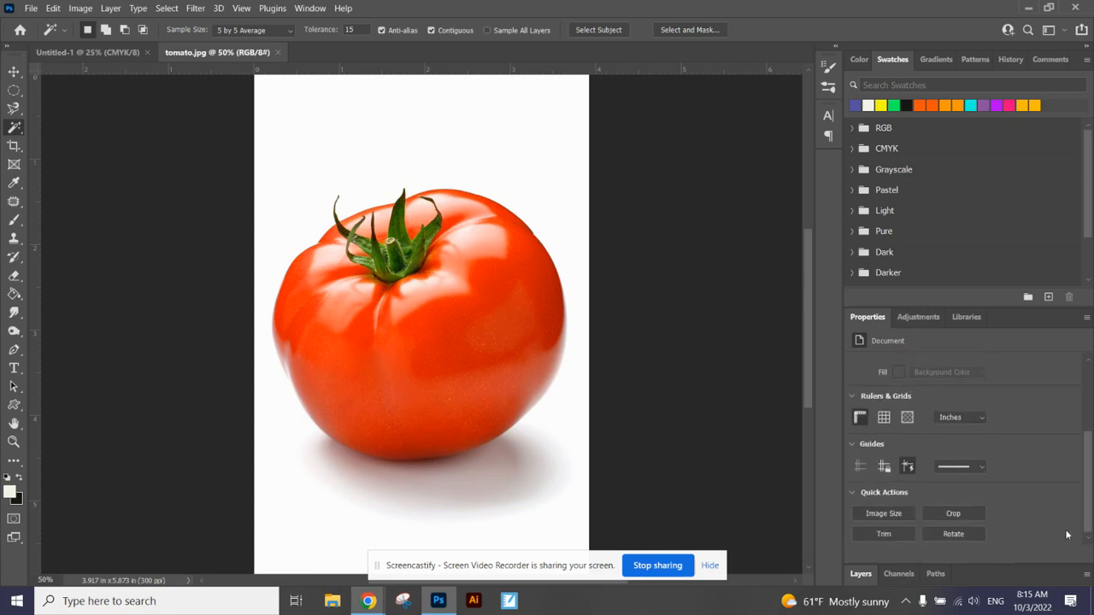
pyautogui.click(860, 574)
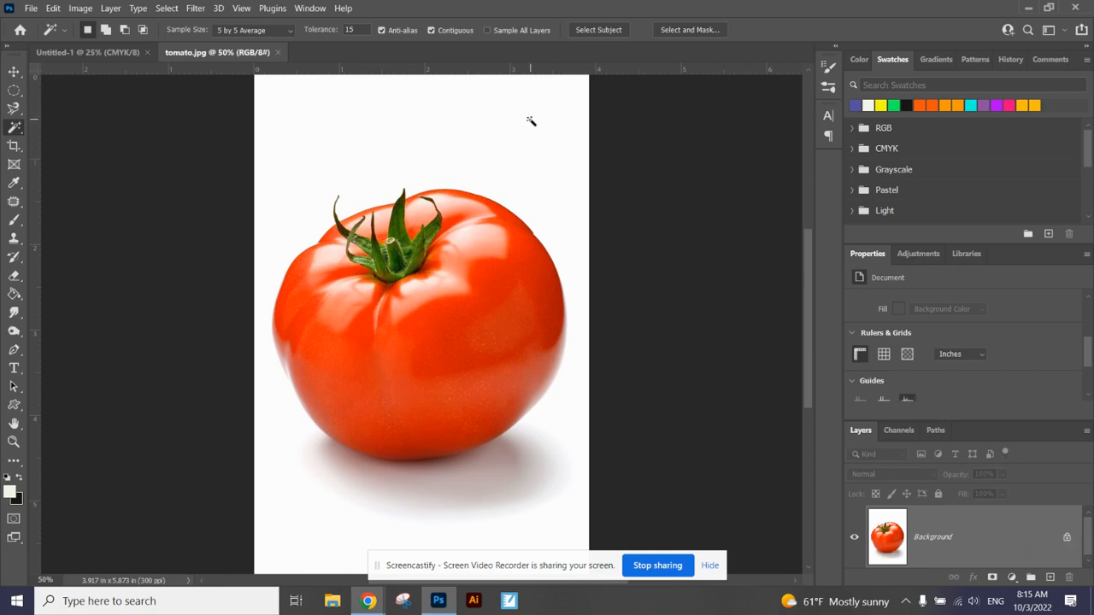
pyautogui.click(1067, 538)
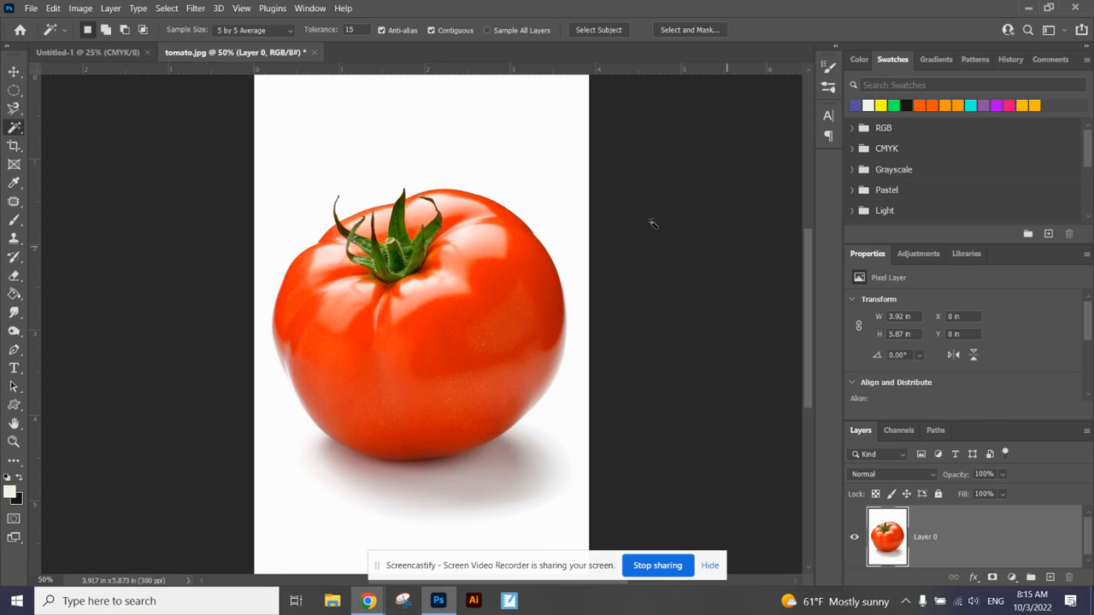
# Select the white background around the tomato with the Magic Wand at tolerance 15 and delete it
pyautogui.click(527, 153)
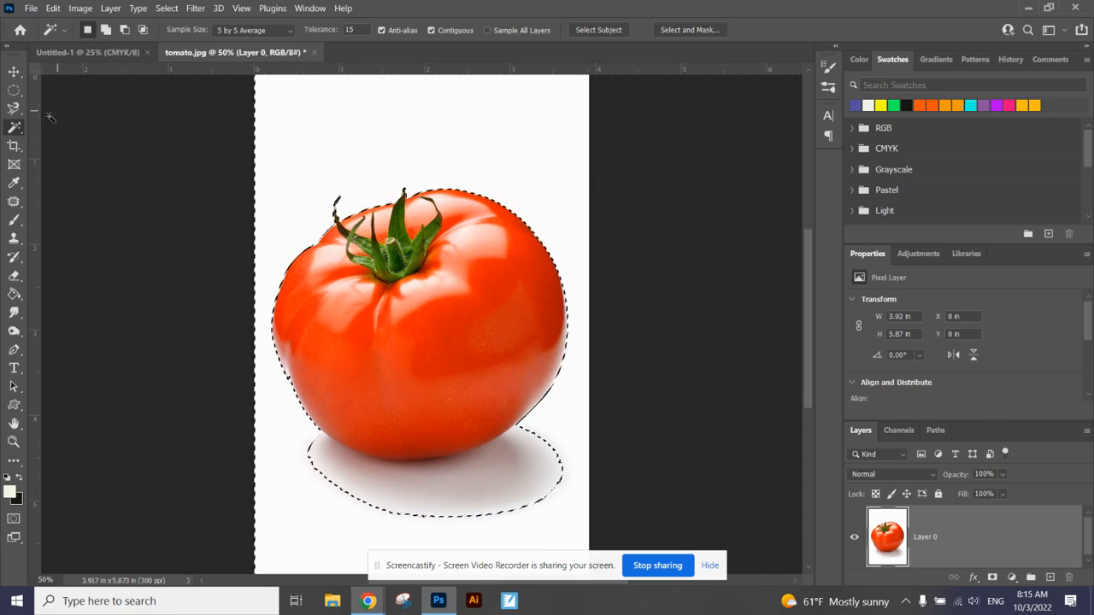
pyautogui.rightClick(18, 134)
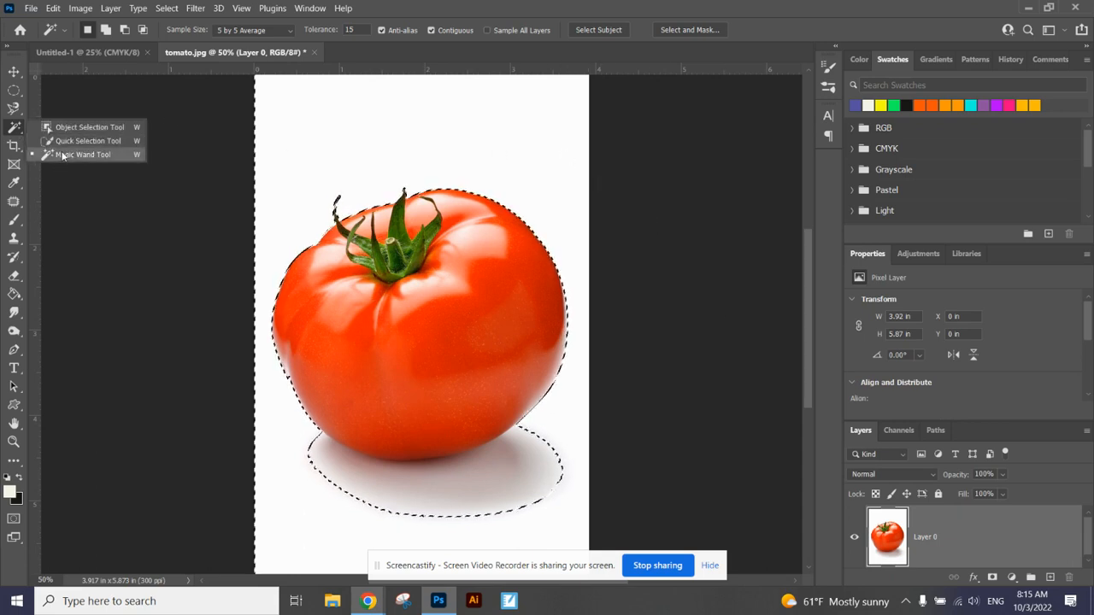
pyautogui.hotkey('ctrl', 'd')
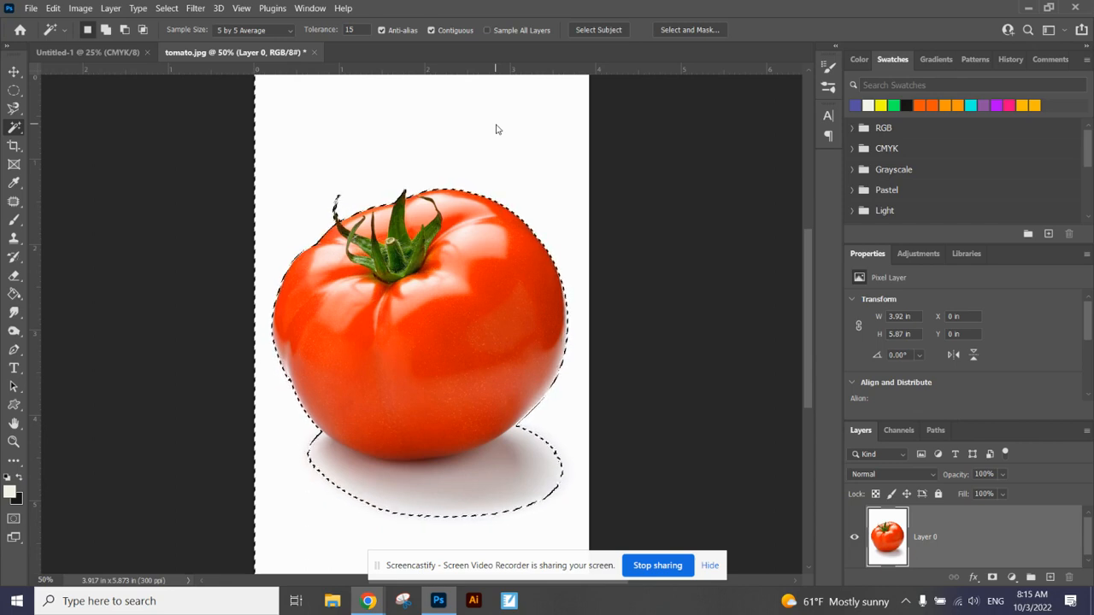
pyautogui.press('Delete')
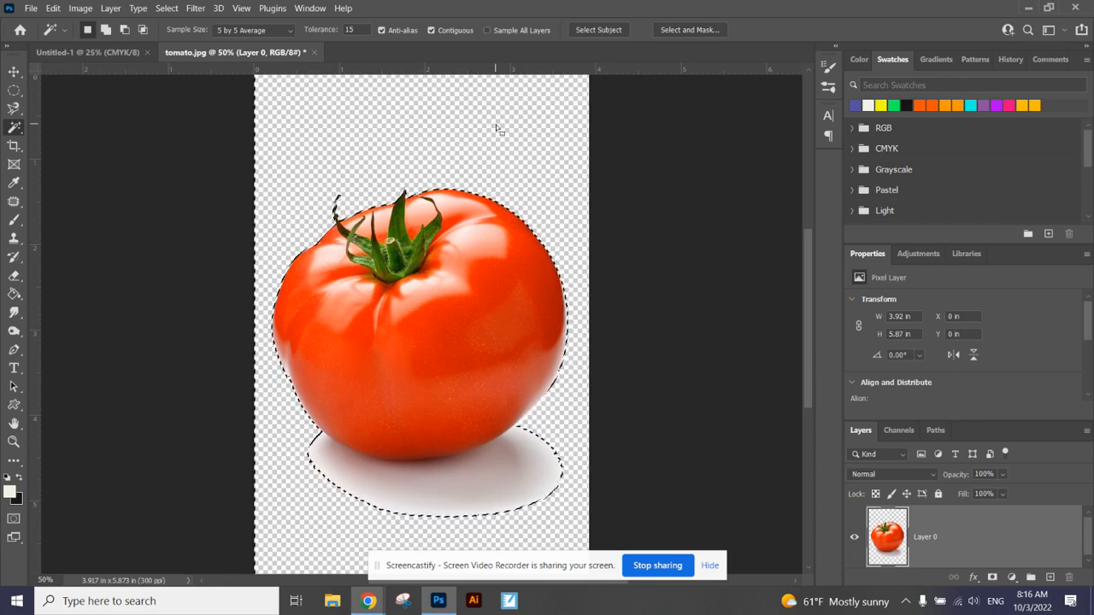
# Delete the lighter outer bands of the shadow under the tomato using Magic Wand selections, and deselect
pyautogui.moveTo(812, 285)
pyautogui.mouseDown()
pyautogui.moveTo(800, 404)
pyautogui.moveTo(815, 290)
pyautogui.moveTo(814, 299)
pyautogui.mouseUp()
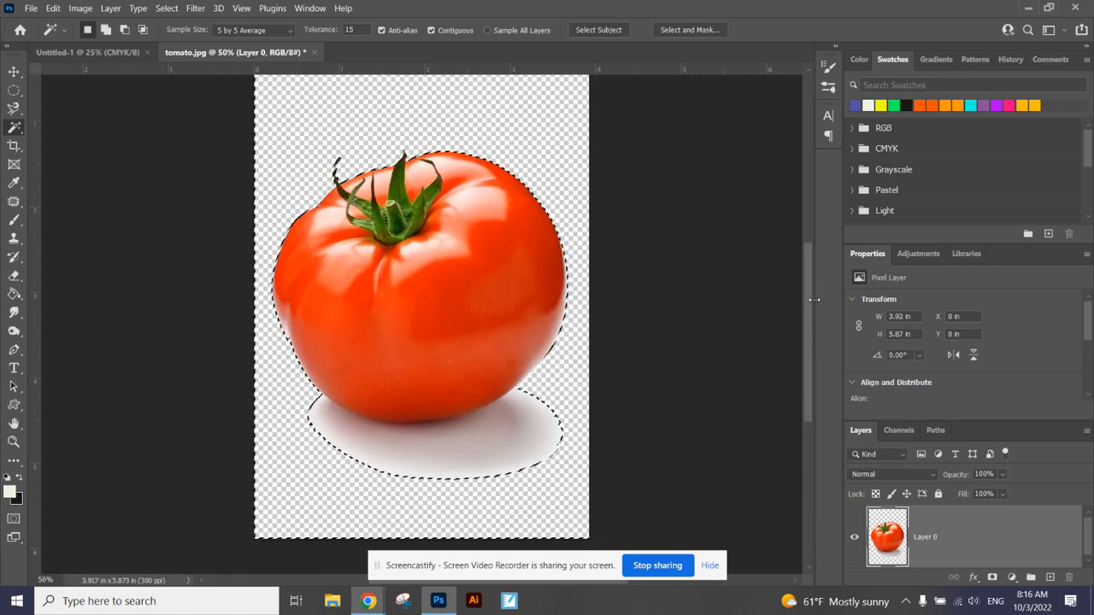
pyautogui.click(499, 450)
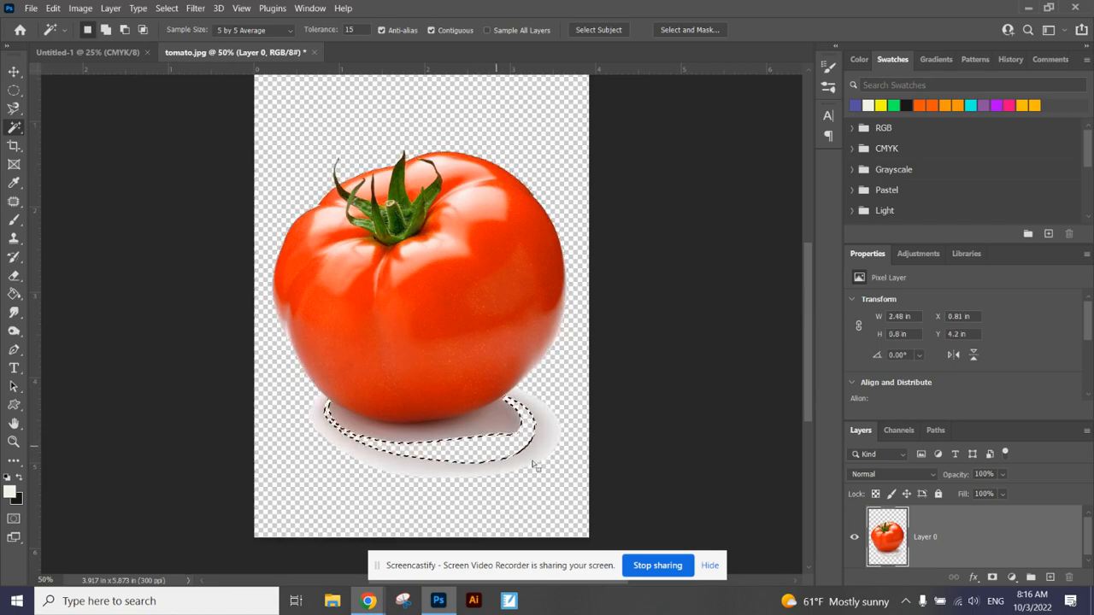
pyautogui.keyDown('shift'); pyautogui.click(539, 453); pyautogui.keyUp('shift')
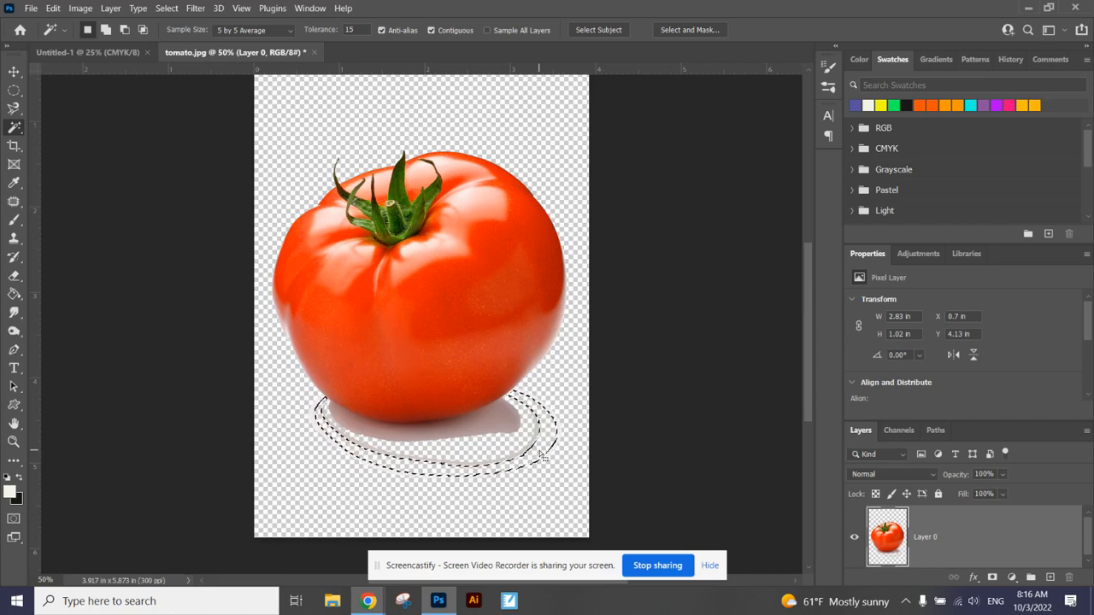
pyautogui.hotkey('ctrl', 'd')
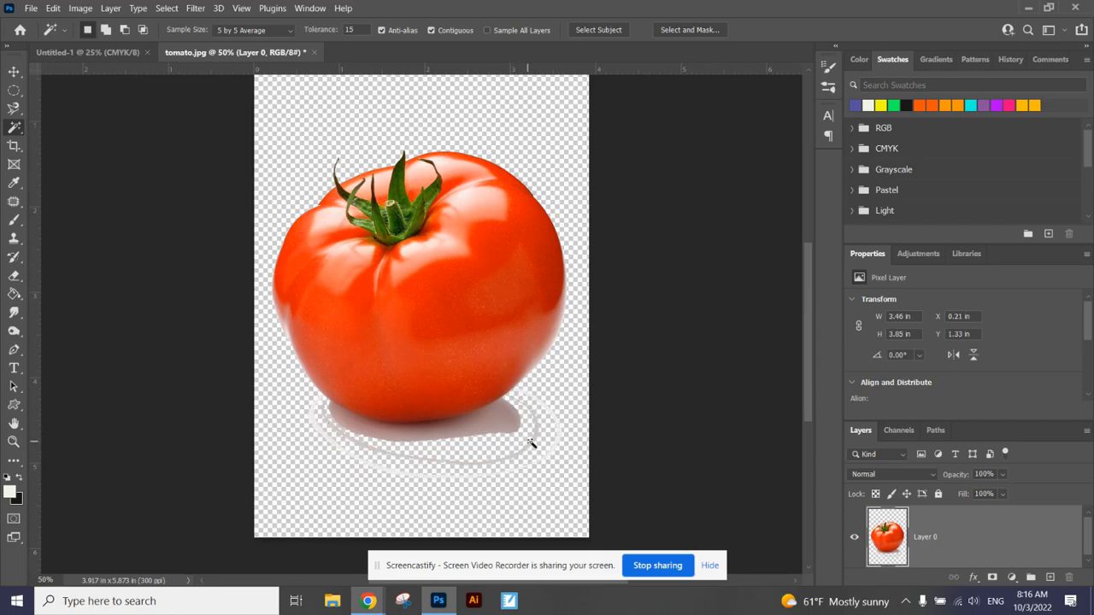
# Try to select the remaining dark shadow under the tomato with the Magic Wand, and drop the selection
pyautogui.click(511, 444)
pyautogui.click(495, 434)
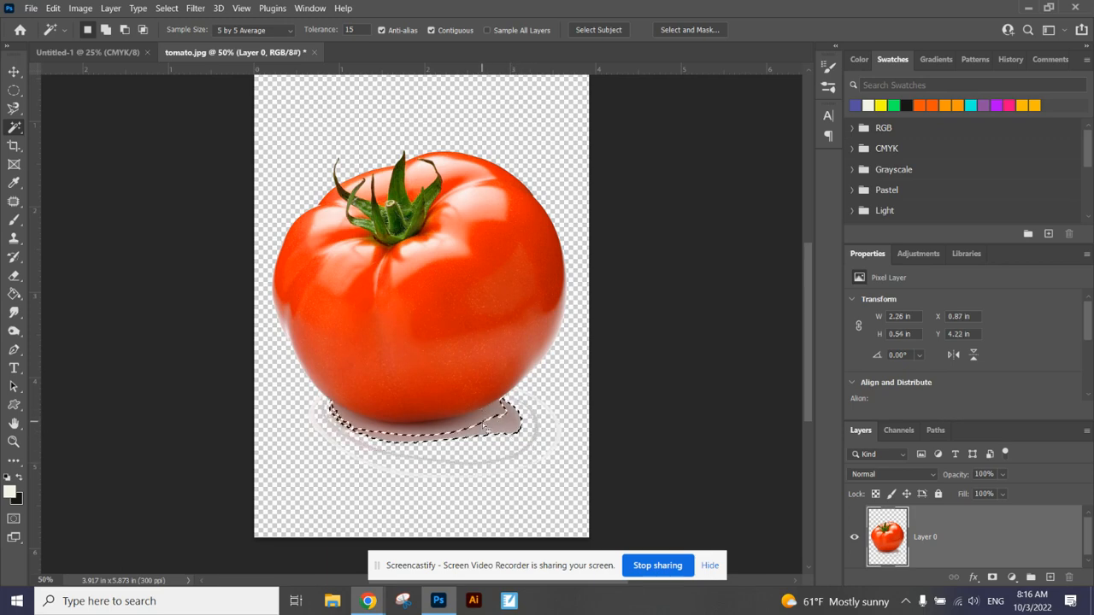
pyautogui.click(483, 423)
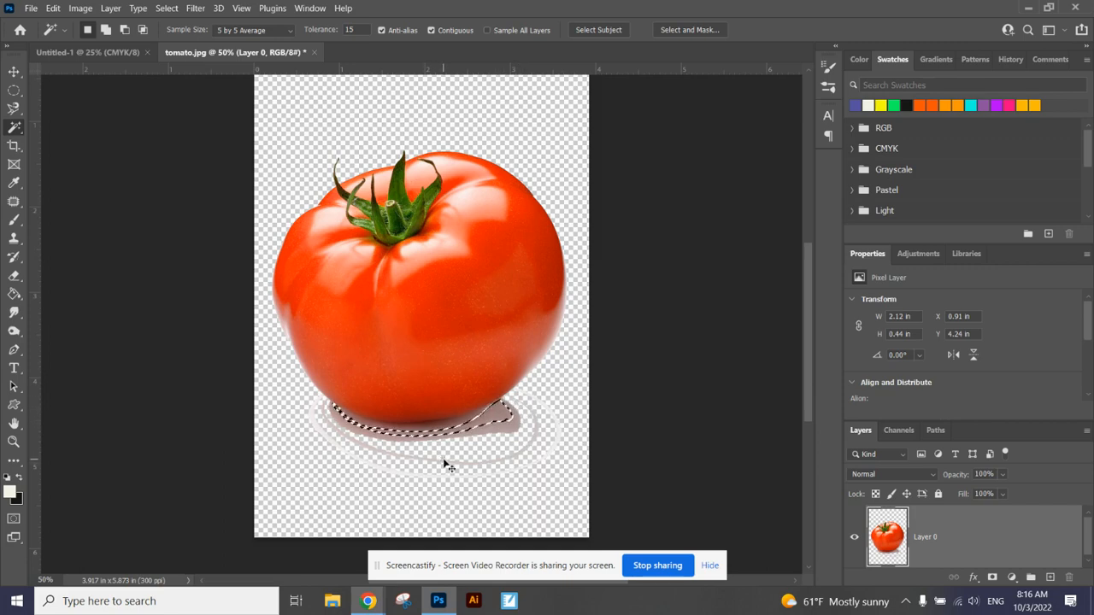
pyautogui.hotkey('ctrl', 'd')
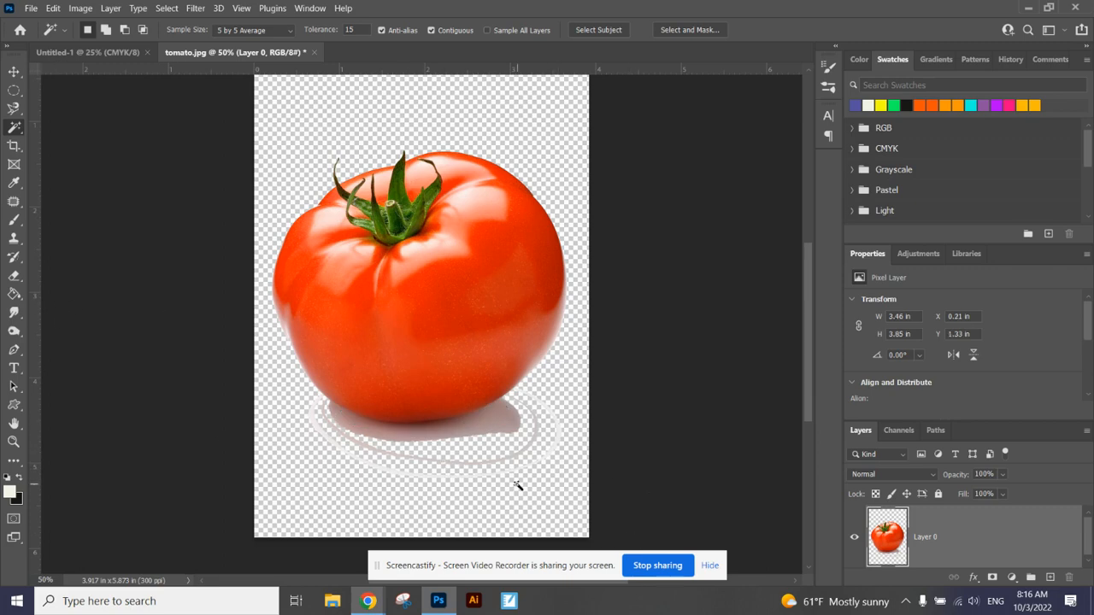
# Erase shadow remnants around the base of the tomato with the Eraser at brush size 80
pyautogui.click(14, 275)
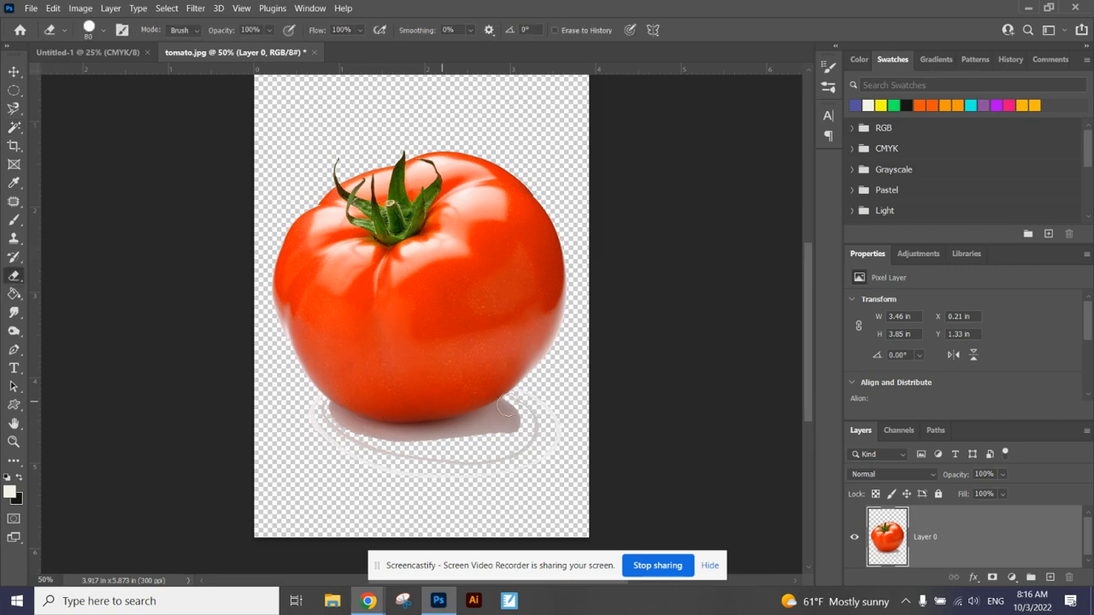
pyautogui.moveTo(507, 406)
pyautogui.mouseDown()
pyautogui.moveTo(524, 473)
pyautogui.moveTo(567, 437)
pyautogui.moveTo(563, 400)
pyautogui.moveTo(512, 405)
pyautogui.moveTo(447, 441)
pyautogui.moveTo(292, 408)
pyautogui.moveTo(312, 406)
pyautogui.moveTo(344, 453)
pyautogui.moveTo(441, 481)
pyautogui.moveTo(482, 475)
pyautogui.moveTo(532, 427)
pyautogui.moveTo(483, 440)
pyautogui.moveTo(481, 465)
pyautogui.moveTo(343, 446)
pyautogui.moveTo(321, 417)
pyautogui.mouseUp()
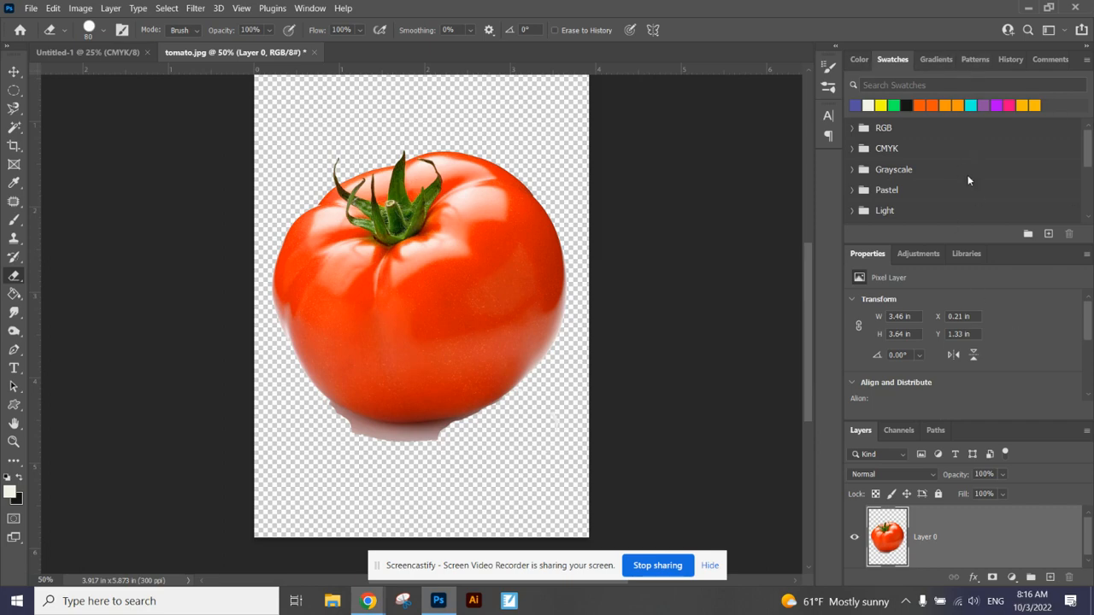
# Revert the image in the history to the Make Layer state, undoing all background removal
pyautogui.click(1010, 60)
pyautogui.click(901, 187)
pyautogui.click(901, 157)
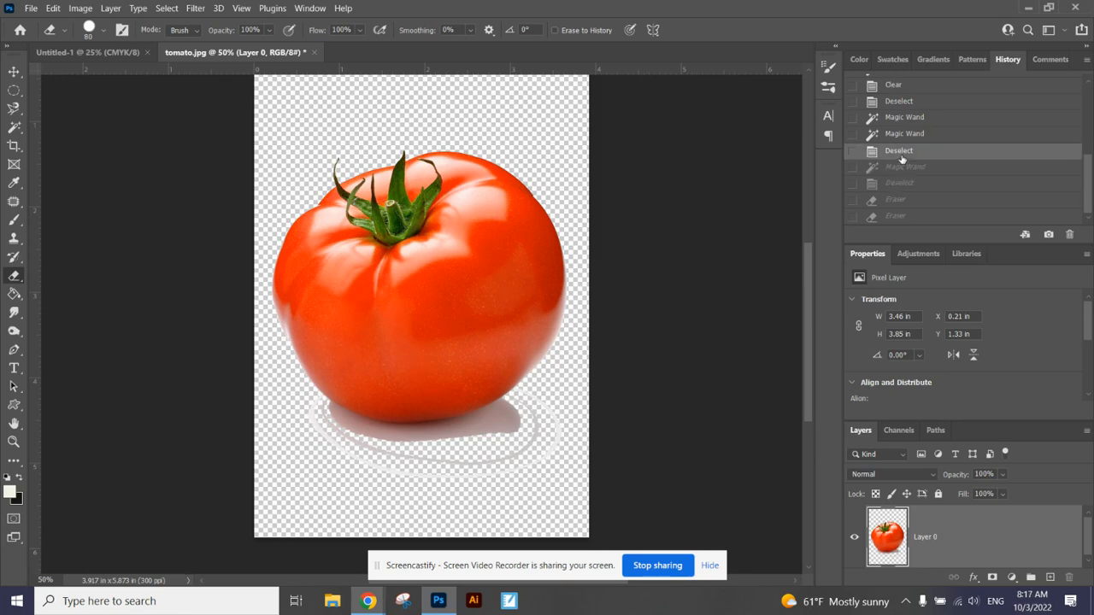
pyautogui.click(901, 101)
pyautogui.click(899, 86)
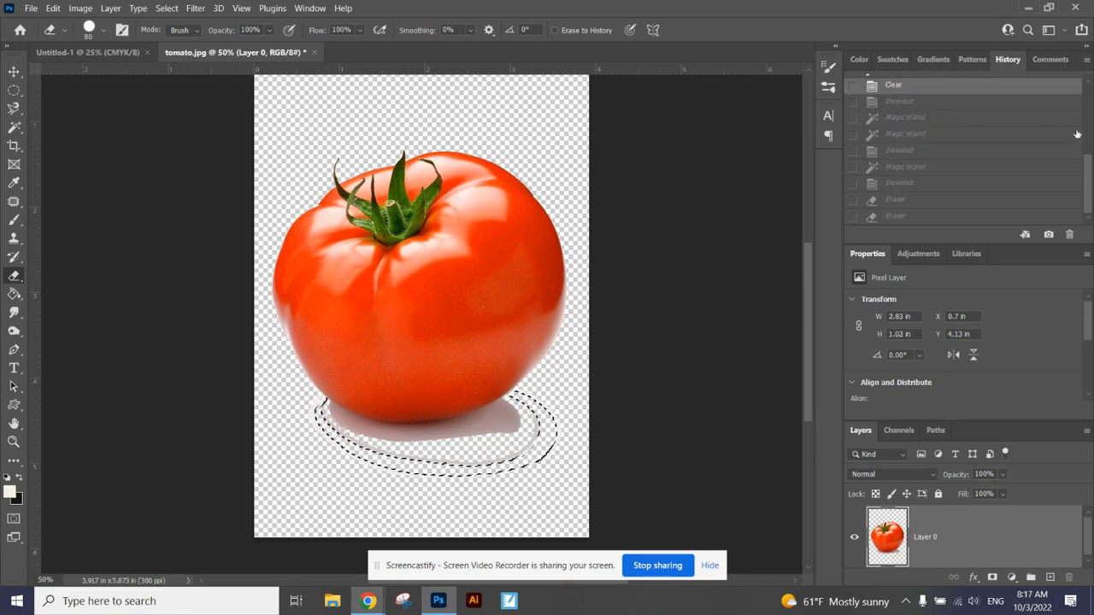
pyautogui.moveTo(1090, 181); pyautogui.dragTo(1092, 94)
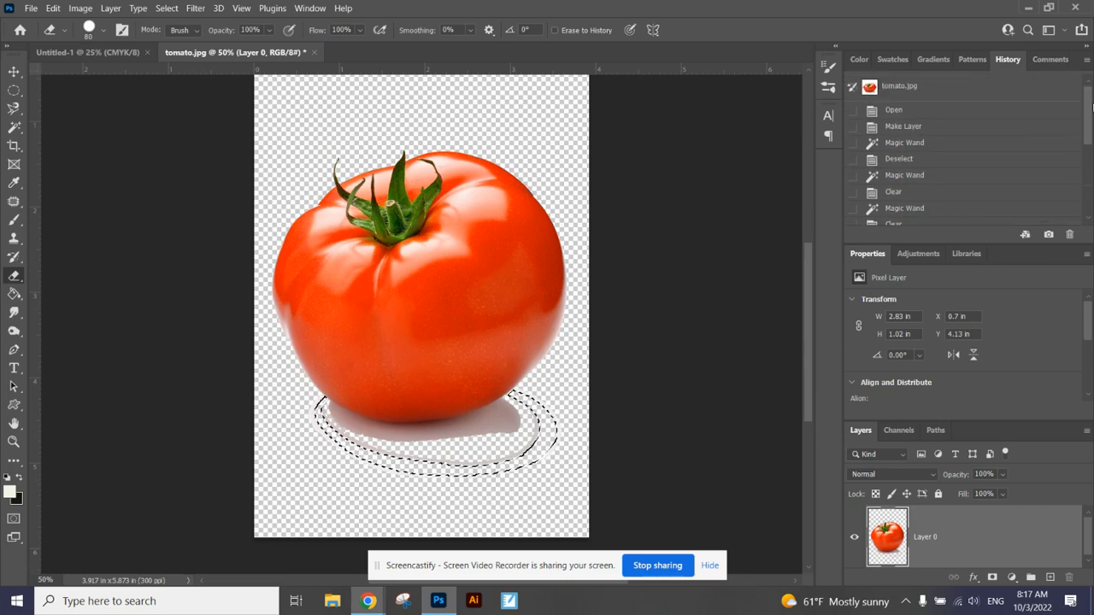
pyautogui.click(904, 128)
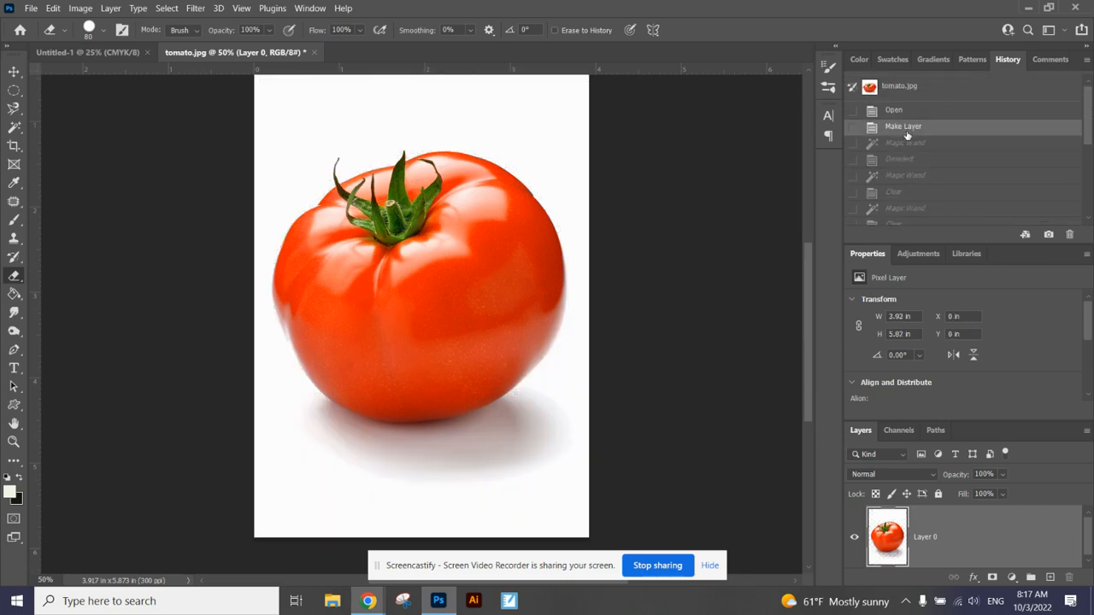
# Select the white background around the upper half of the tomato with the Quick Selection tool and delete it
pyautogui.click(14, 127)
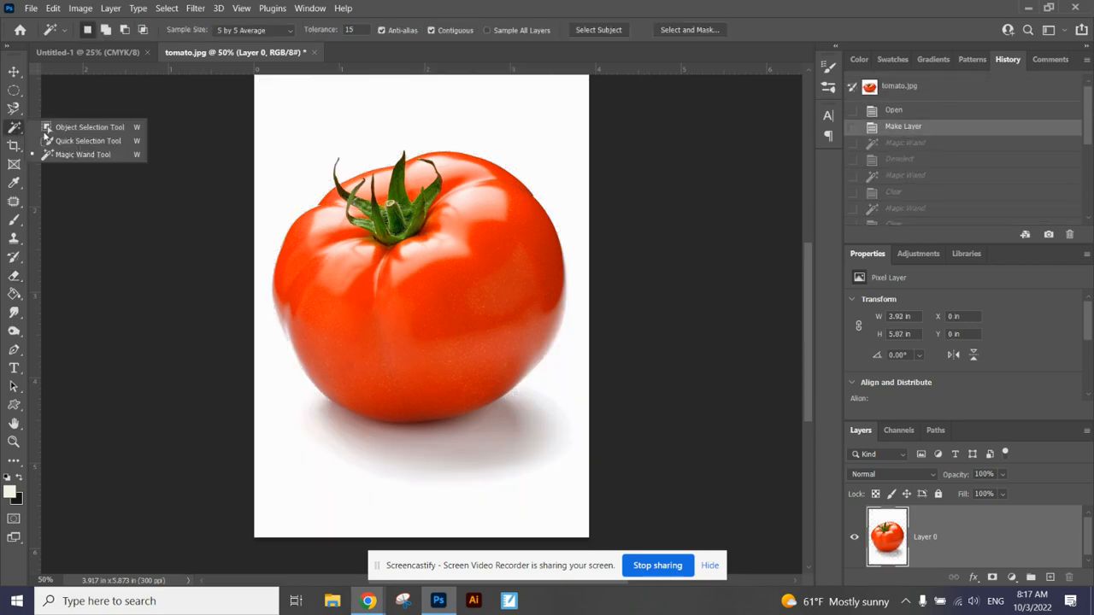
pyautogui.click(56, 141)
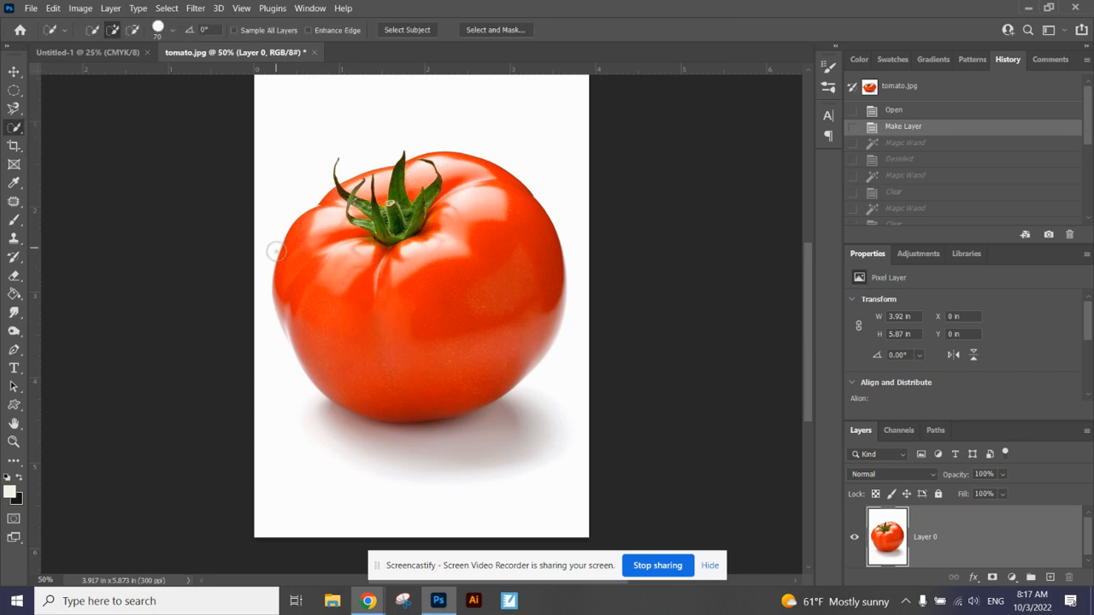
pyautogui.moveTo(295, 115); pyautogui.dragTo(369, 121)
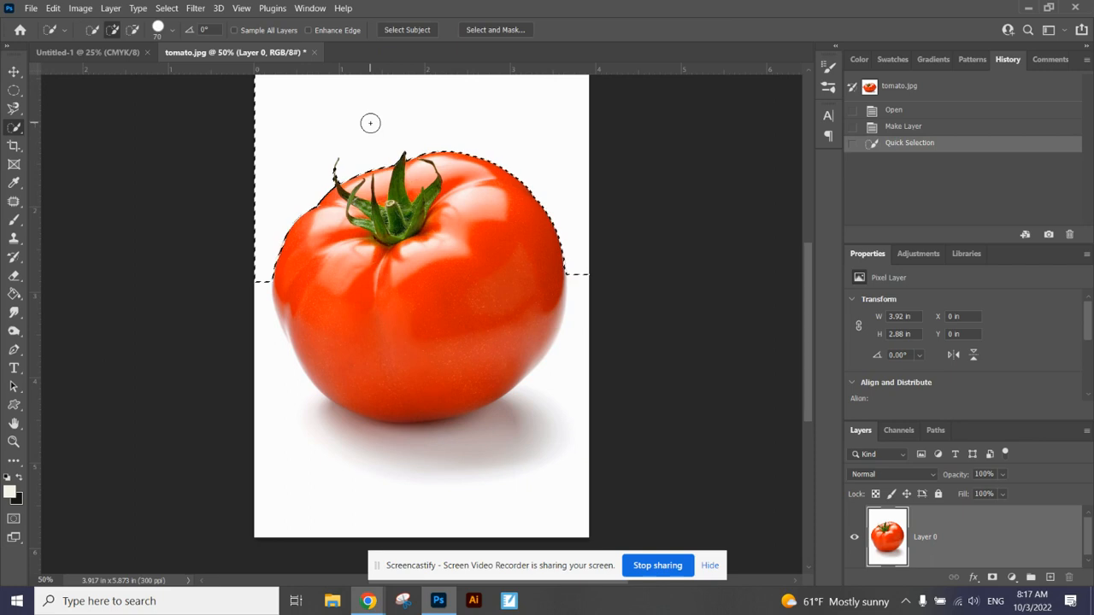
pyautogui.press('Delete')
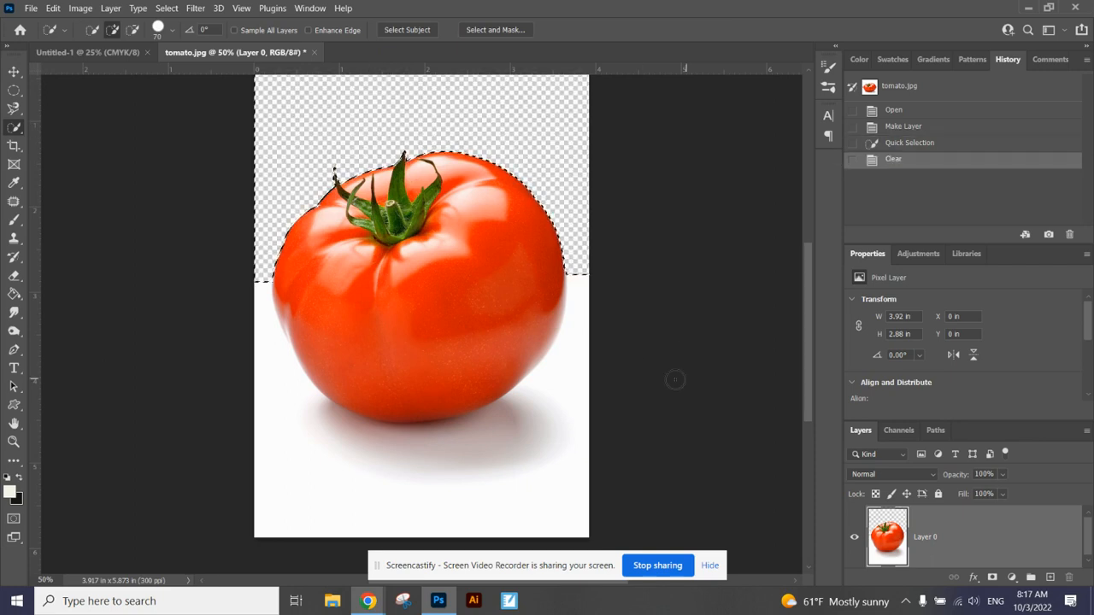
# Quick-select and delete the remaining background and shadow around the tomato's lower half, including the leftover strip, and deselect
pyautogui.moveTo(589, 262)
pyautogui.mouseDown()
pyautogui.moveTo(582, 342)
pyautogui.moveTo(545, 424)
pyautogui.moveTo(479, 494)
pyautogui.moveTo(411, 498)
pyautogui.mouseUp()
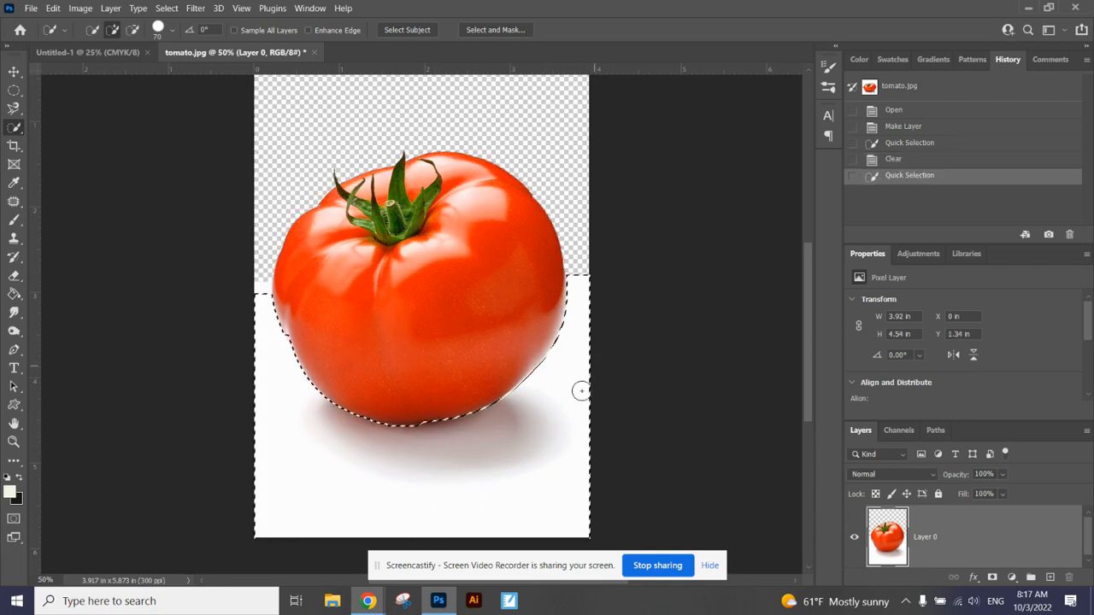
pyautogui.press('Delete')
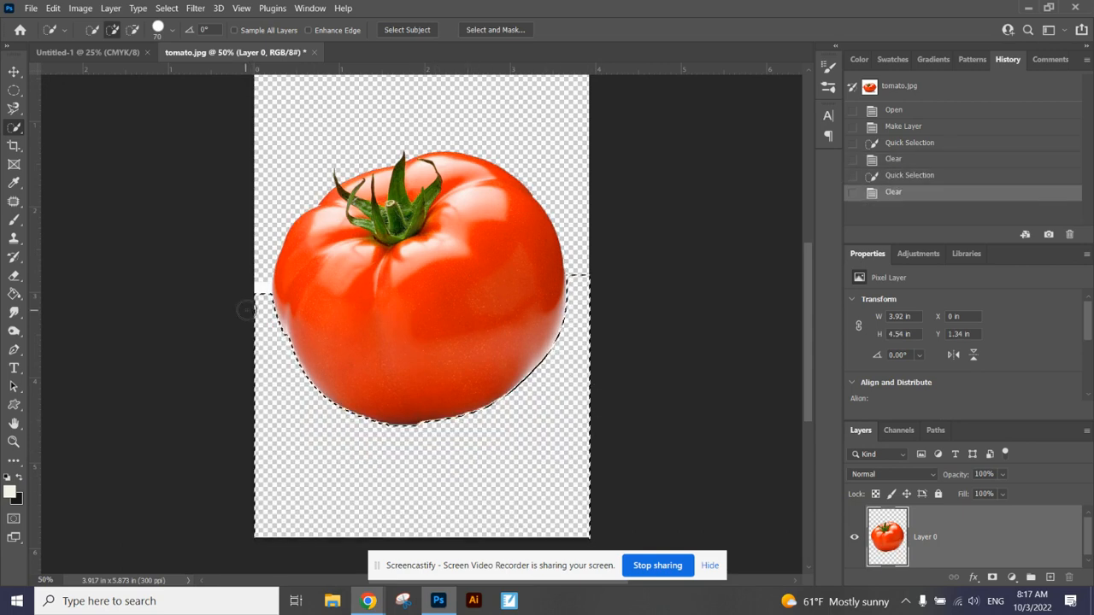
pyautogui.click(263, 287)
pyautogui.press('Delete')
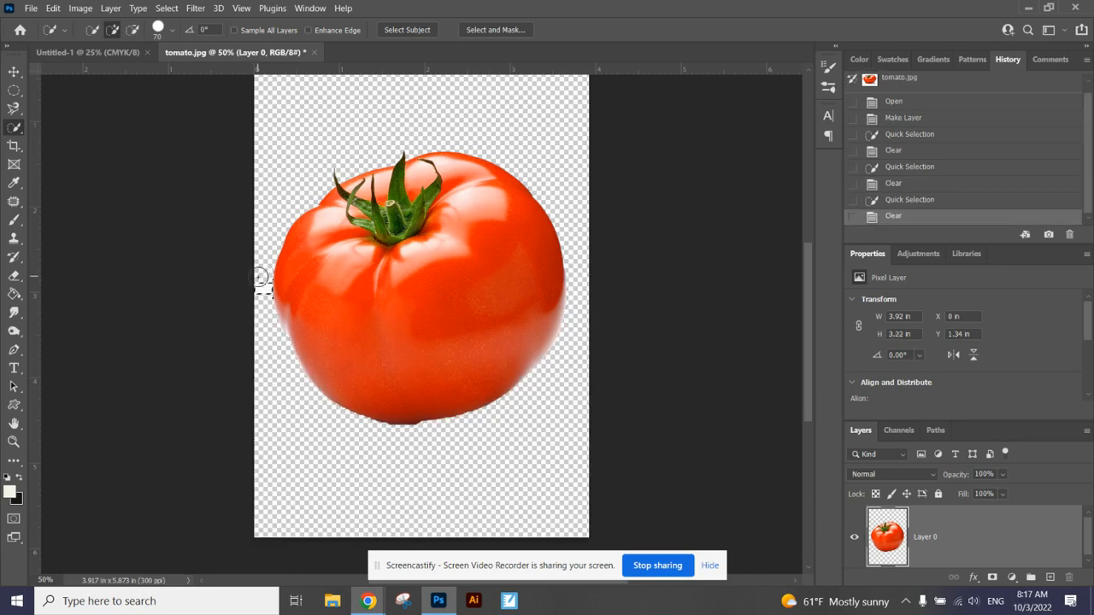
pyautogui.hotkey('ctrl', 'd')
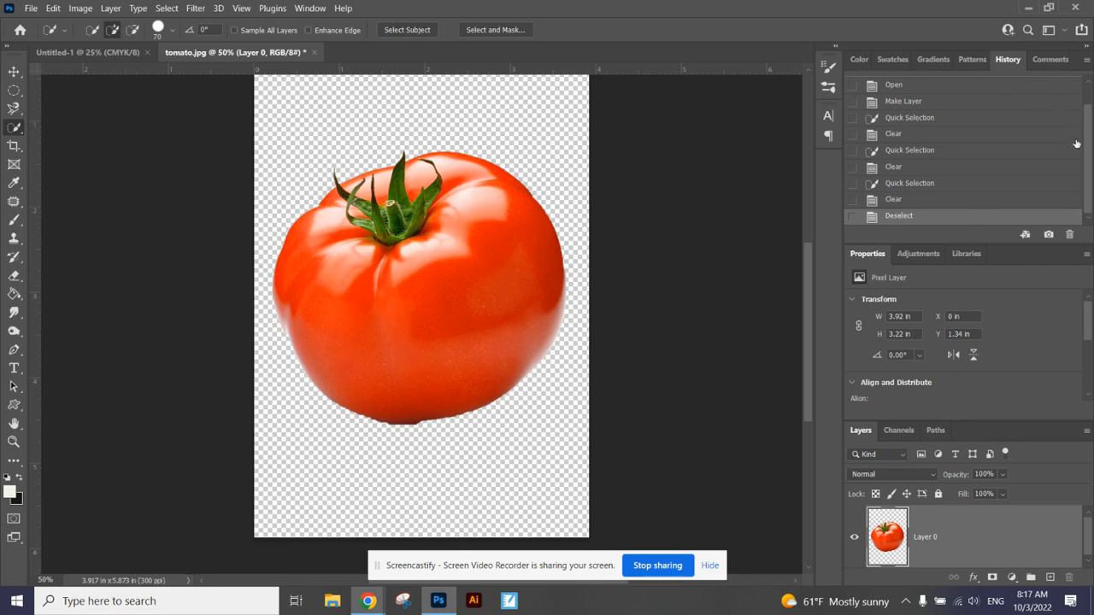
# Revert the tomato image to its original tomato.jpg snapshot in the history
pyautogui.scroll(2, 982, 136)
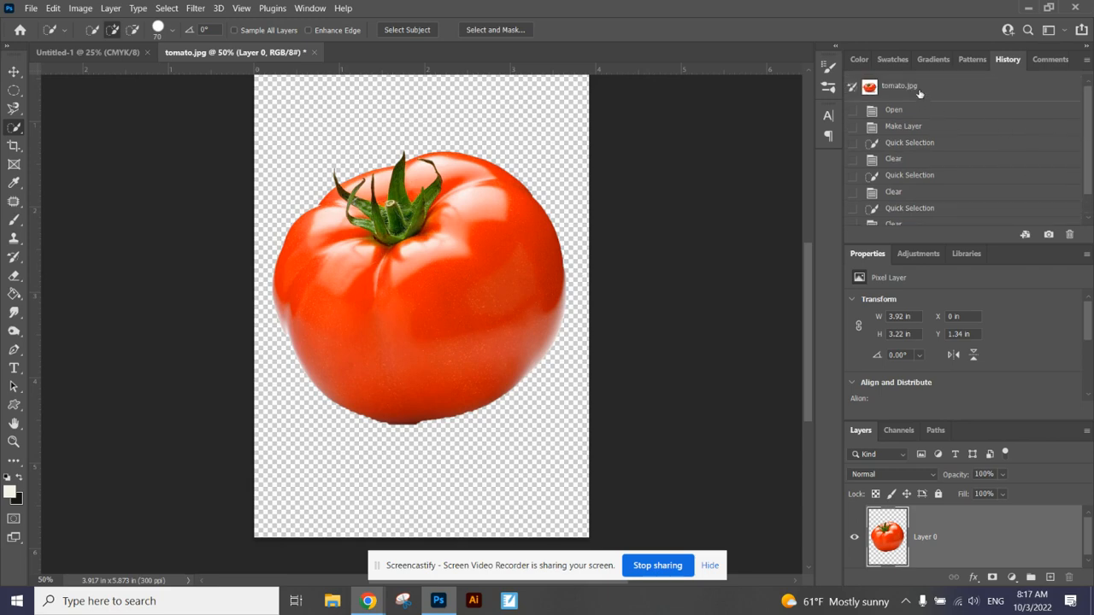
pyautogui.click(919, 88)
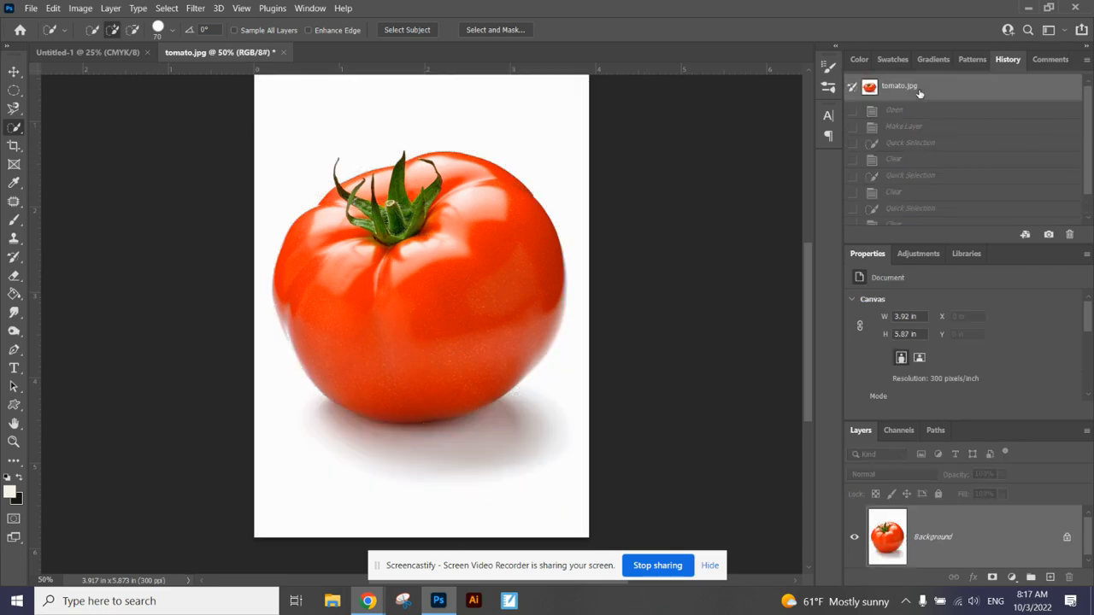
# Switch to the Background Eraser tool and enlarge its brush to 600 px
pyautogui.rightClick(14, 126)
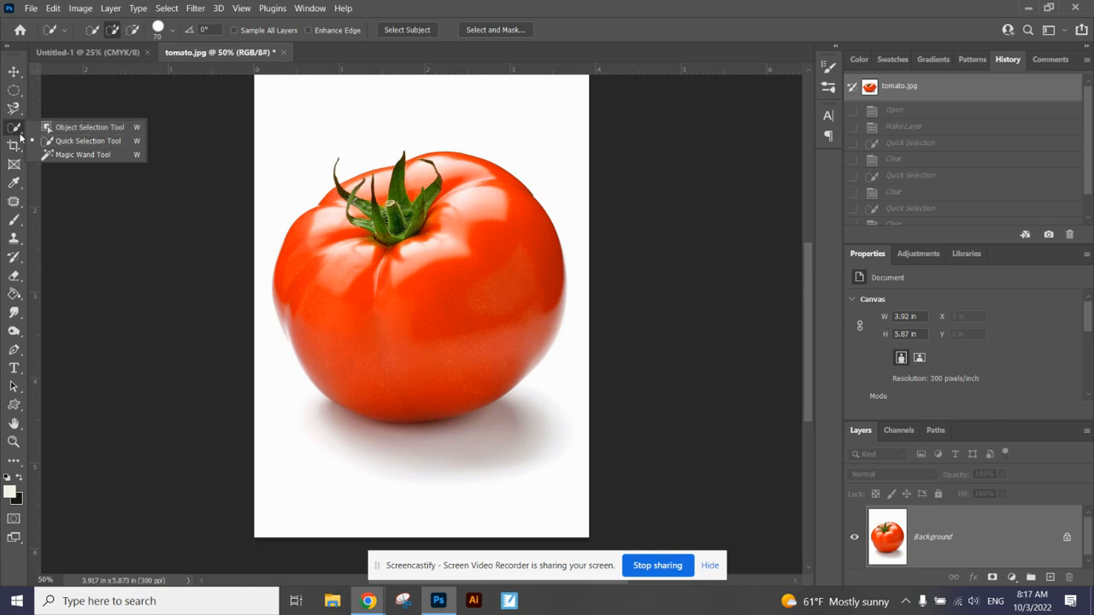
pyautogui.click(17, 277)
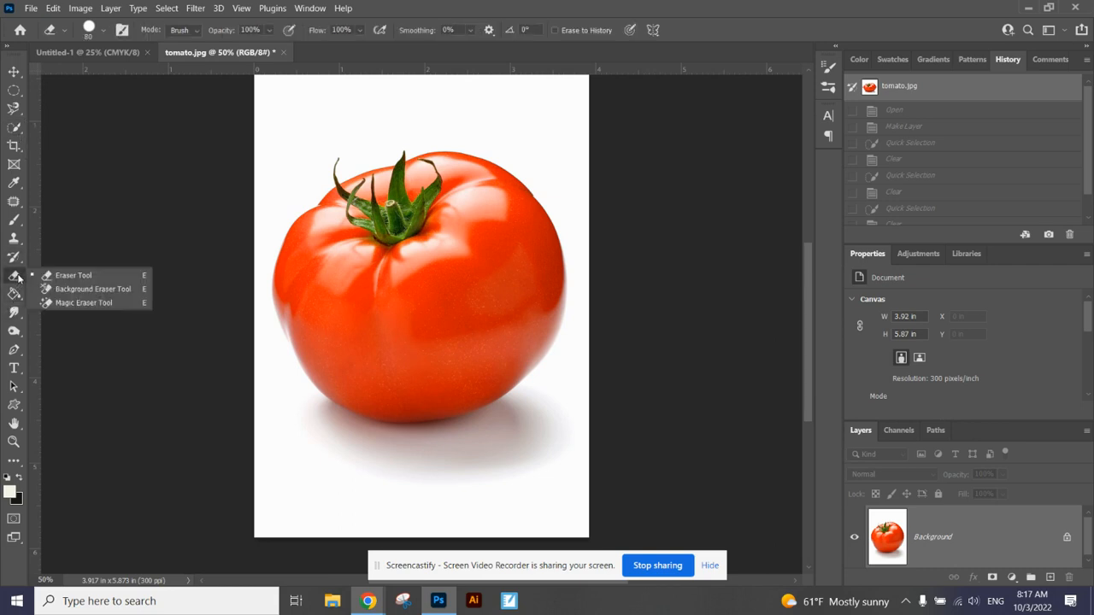
pyautogui.click(83, 290)
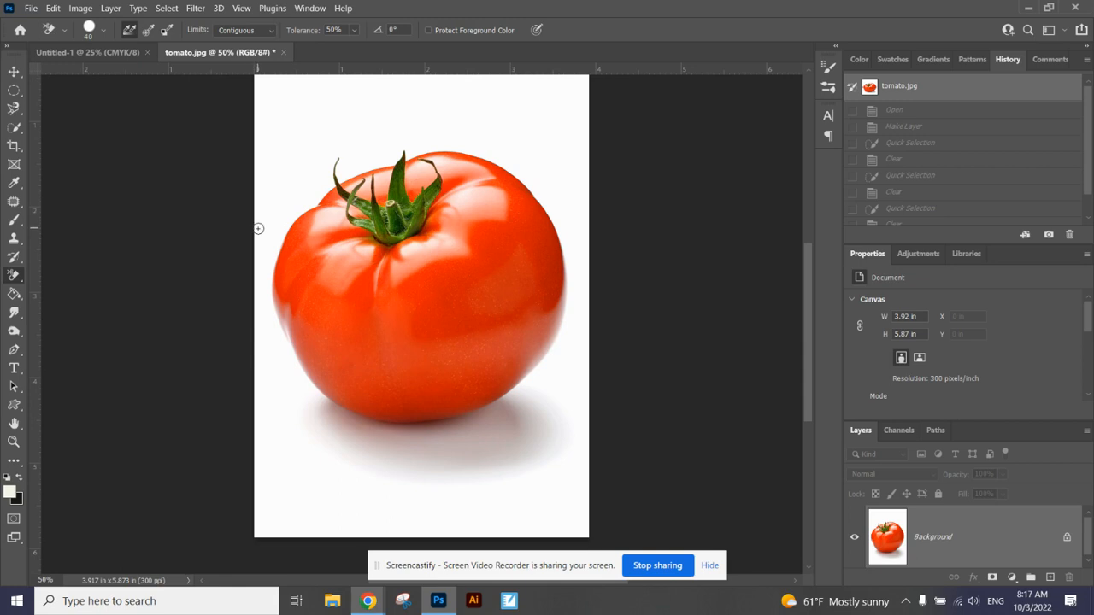
pyautogui.press(']')
pyautogui.press(']')
pyautogui.press(']')
pyautogui.press(']')
pyautogui.press(']')
pyautogui.press(']')
pyautogui.press(']')
pyautogui.press(']')
pyautogui.press(']')
pyautogui.press(']')
pyautogui.press(']')
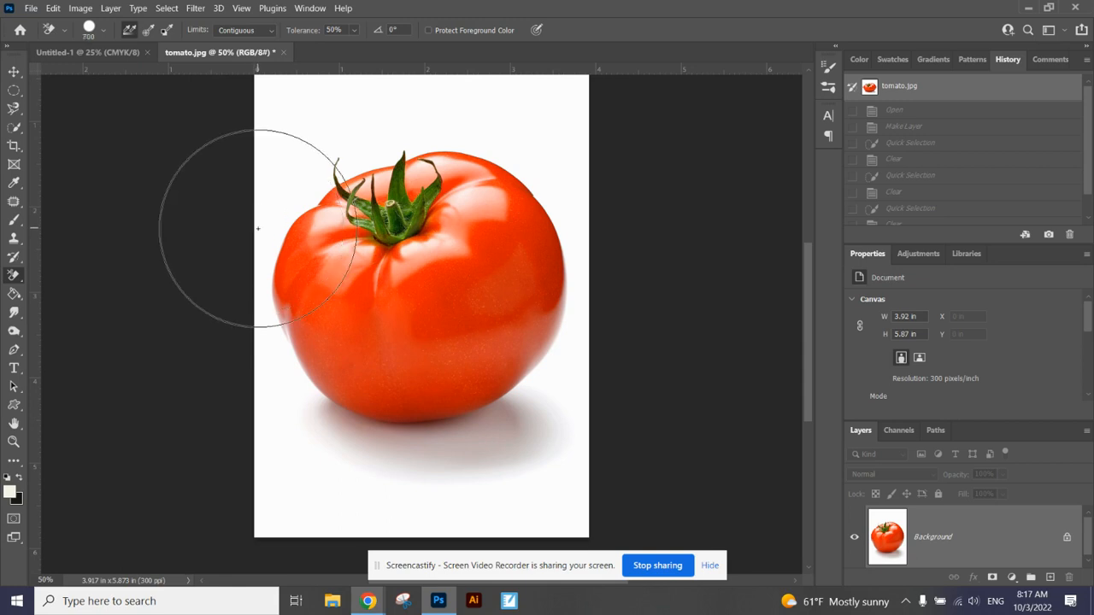
pyautogui.press('[')
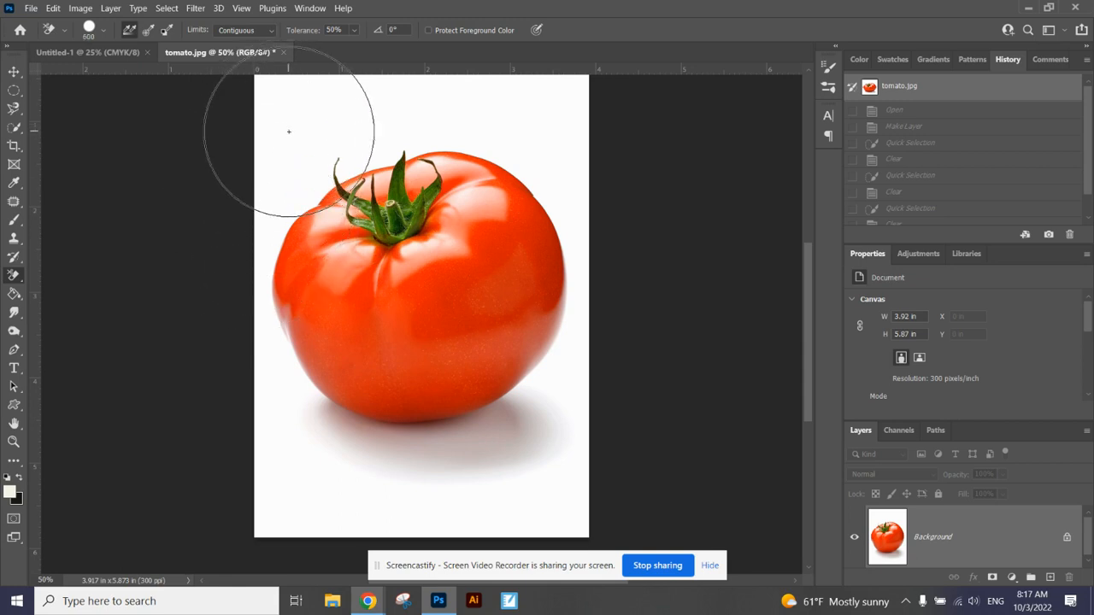
# Erase the white background above and around the top of the tomato with the Background Eraser
pyautogui.click(291, 194)
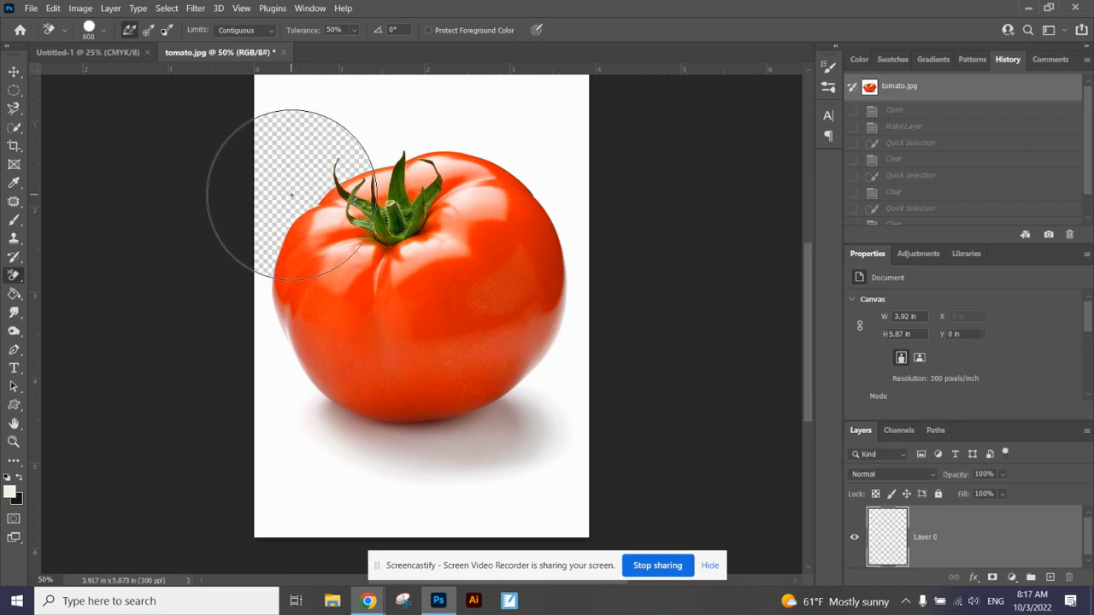
pyautogui.click(361, 133)
pyautogui.click(269, 98)
pyautogui.moveTo(444, 128)
pyautogui.mouseDown()
pyautogui.moveTo(452, 134)
pyautogui.moveTo(460, 113)
pyautogui.mouseUp()
pyautogui.click(561, 141)
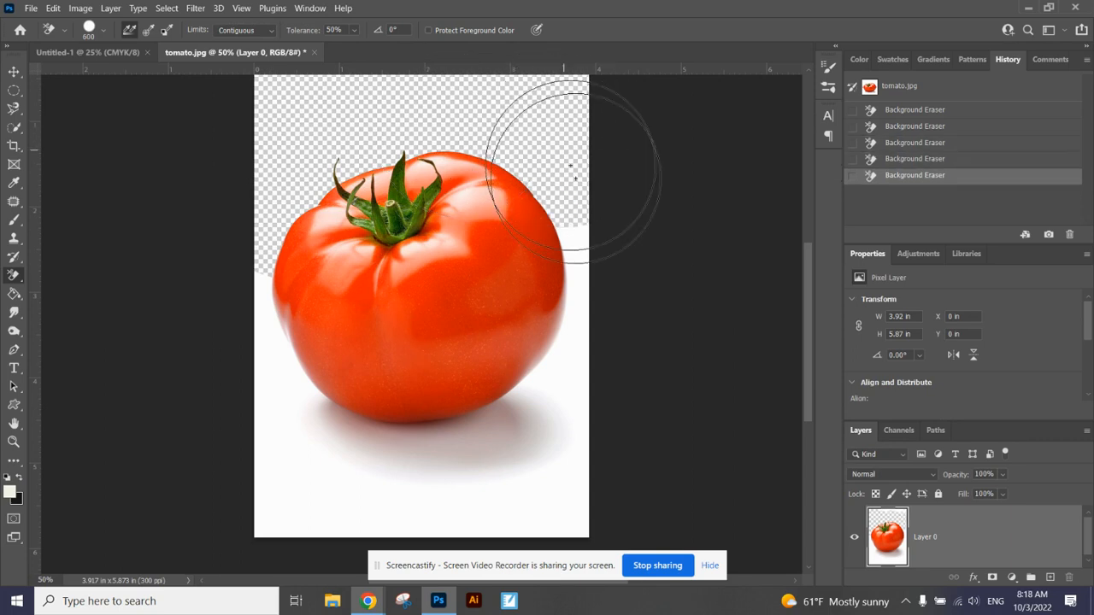
# Erase the background along the tomato's right side, undoing the last stroke over the shadow at its lower-right edge
pyautogui.click(578, 255)
pyautogui.click(564, 367)
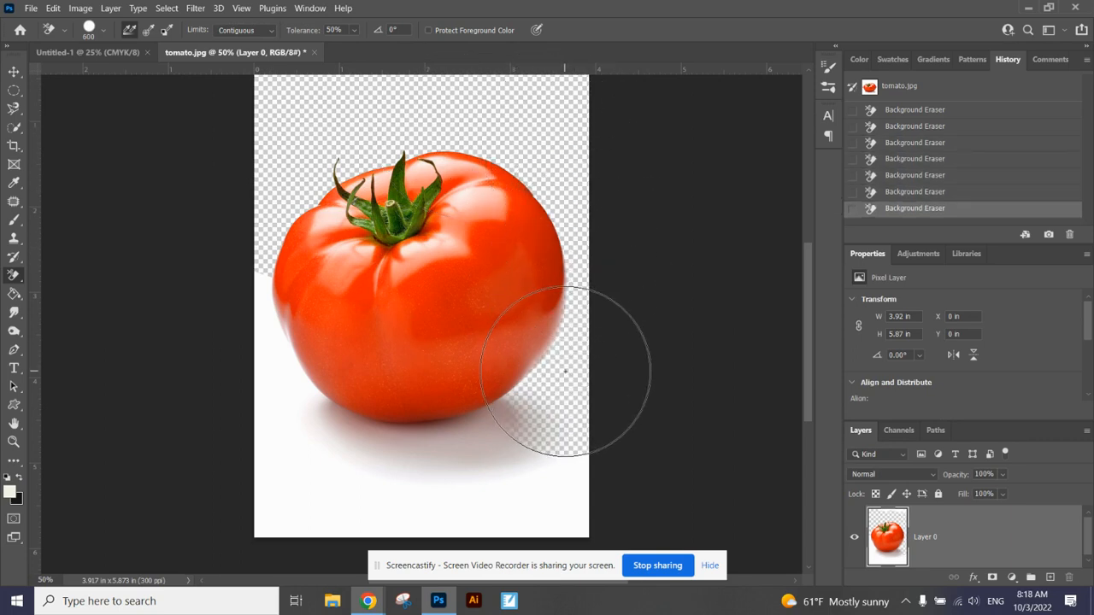
pyautogui.click(492, 439)
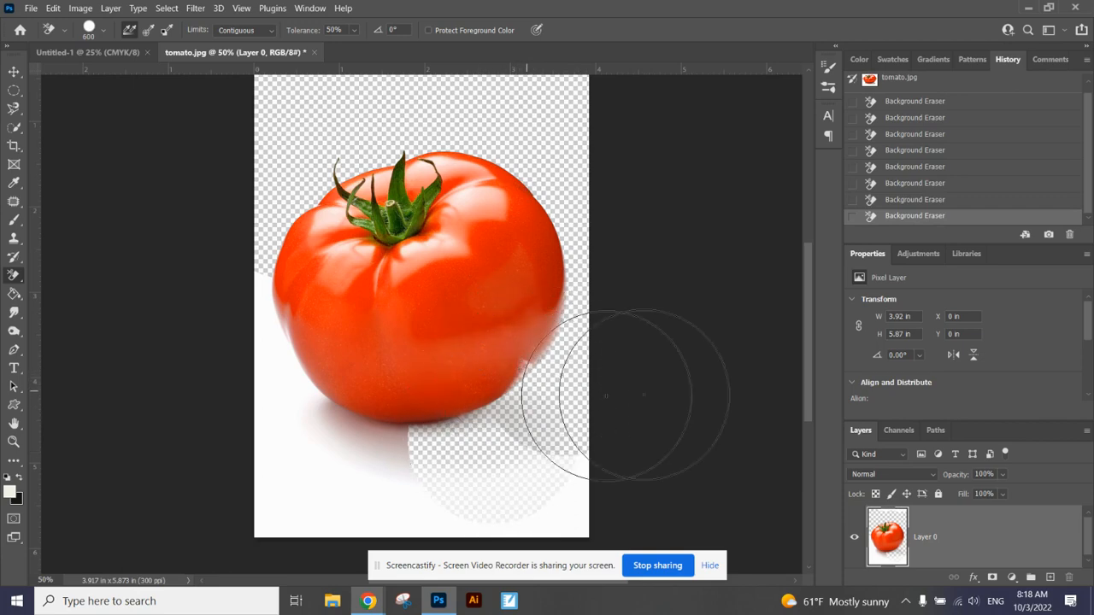
pyautogui.click(910, 199)
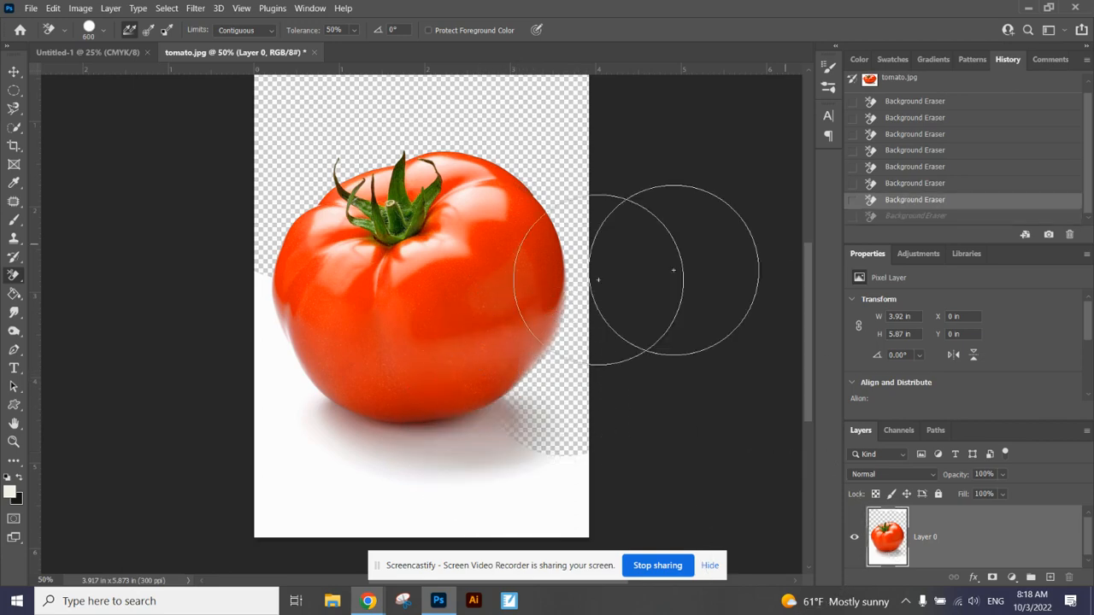
# Erase the remaining white background along the tomato's left side and across the area beneath it
pyautogui.moveTo(257, 366); pyautogui.dragTo(272, 425)
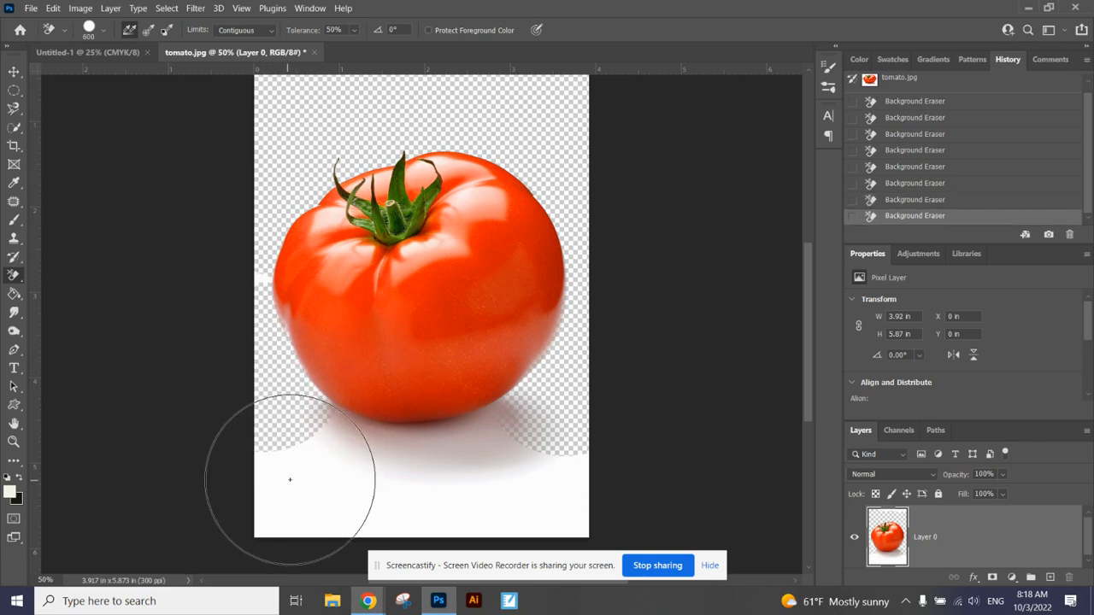
pyautogui.click(260, 279)
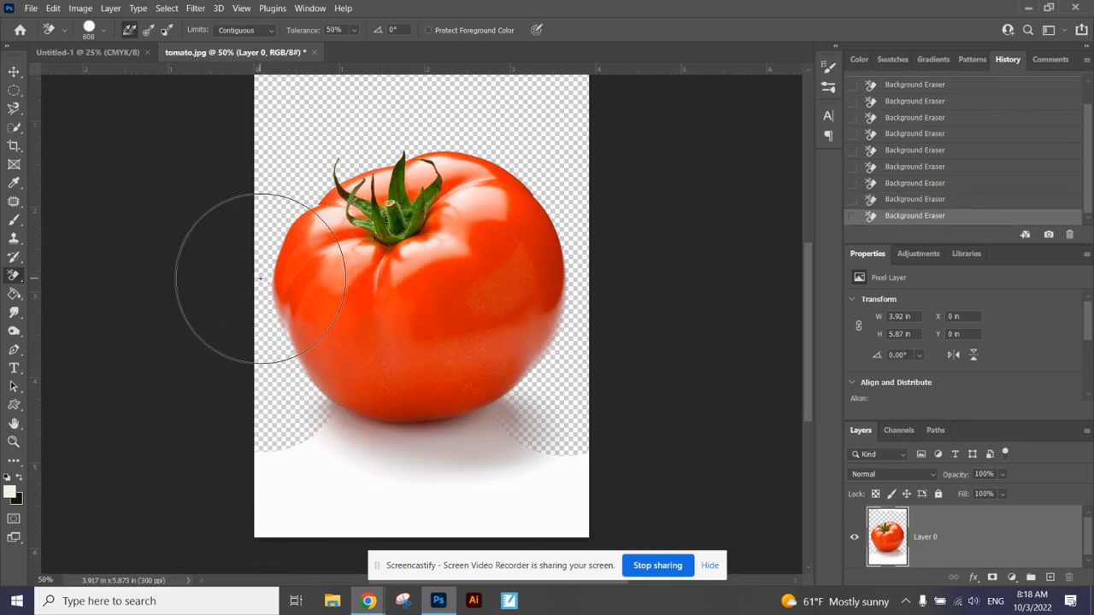
pyautogui.click(286, 455)
pyautogui.click(361, 481)
pyautogui.click(409, 485)
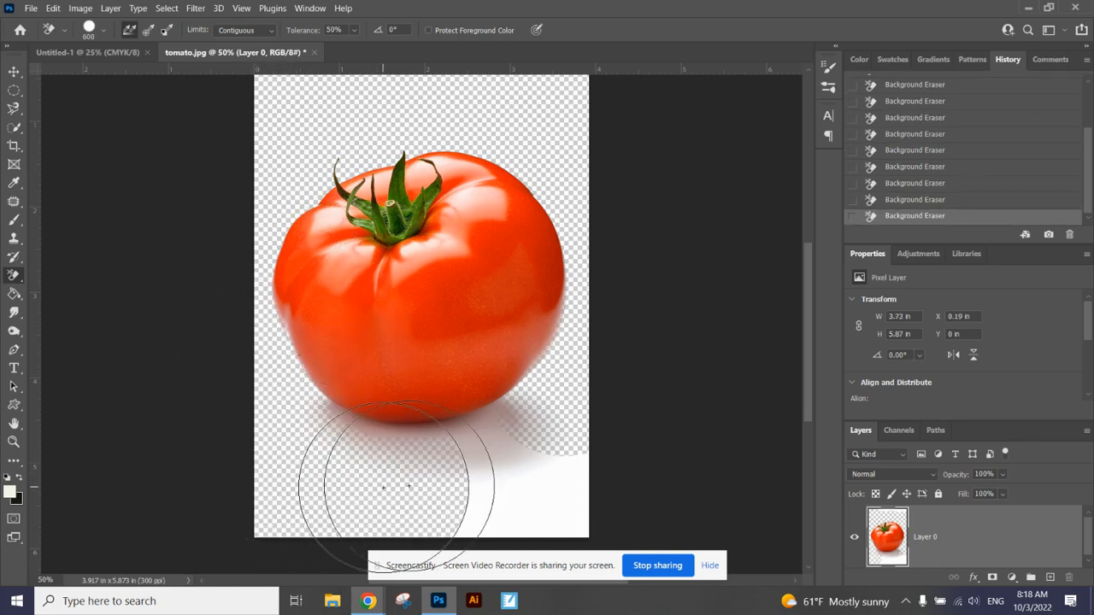
pyautogui.click(506, 493)
pyautogui.click(564, 504)
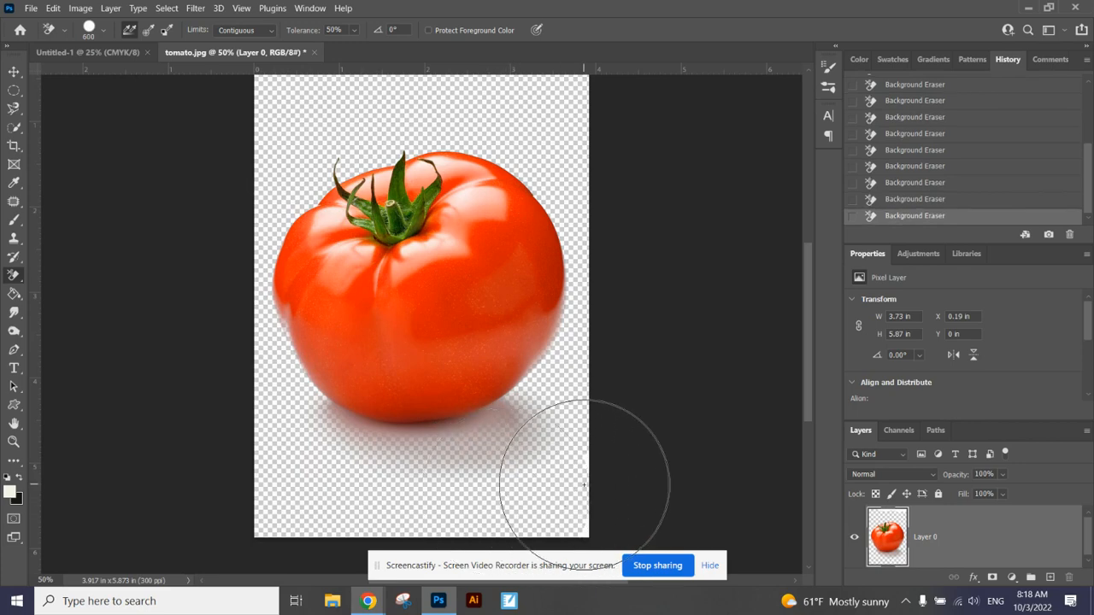
# Erase the shadow beneath the tomato using the regular Eraser tool with a brush of up to 175 px
pyautogui.rightClick(15, 277)
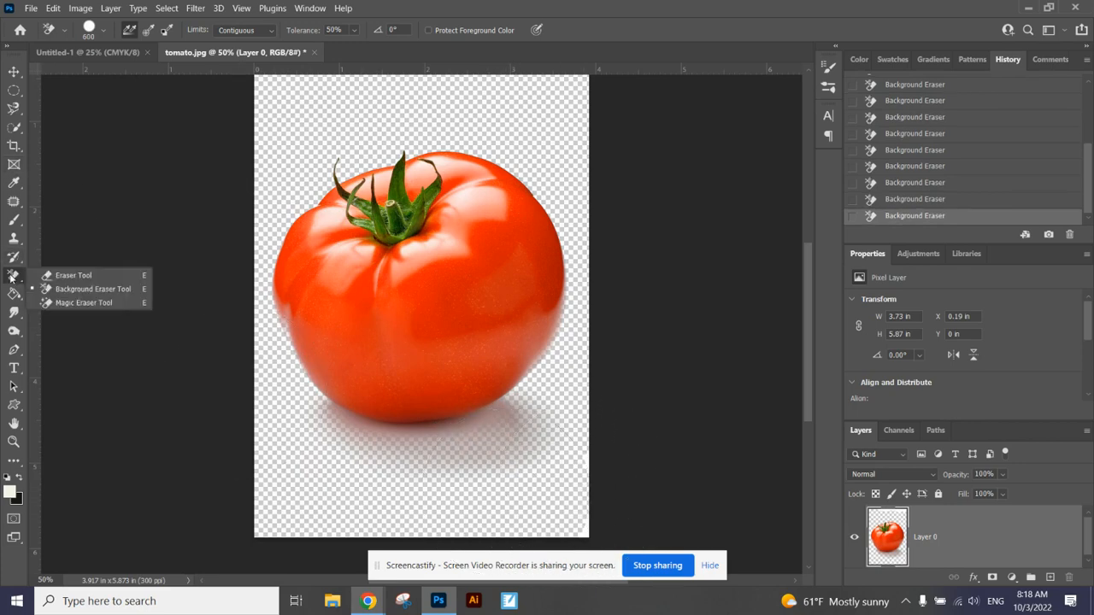
pyautogui.click(59, 277)
pyautogui.press(']')
pyautogui.press(']')
pyautogui.press(']')
pyautogui.press(']')
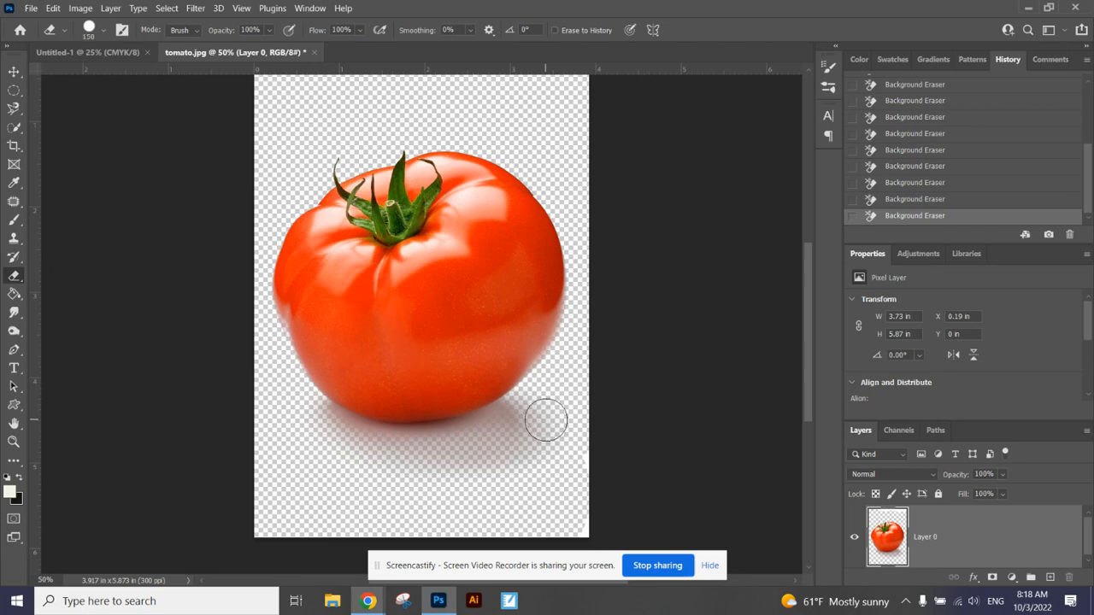
pyautogui.moveTo(533, 420); pyautogui.dragTo(440, 447)
pyautogui.moveTo(313, 425); pyautogui.dragTo(350, 437)
pyautogui.moveTo(372, 444)
pyautogui.mouseDown()
pyautogui.moveTo(481, 439)
pyautogui.moveTo(540, 398)
pyautogui.mouseUp()
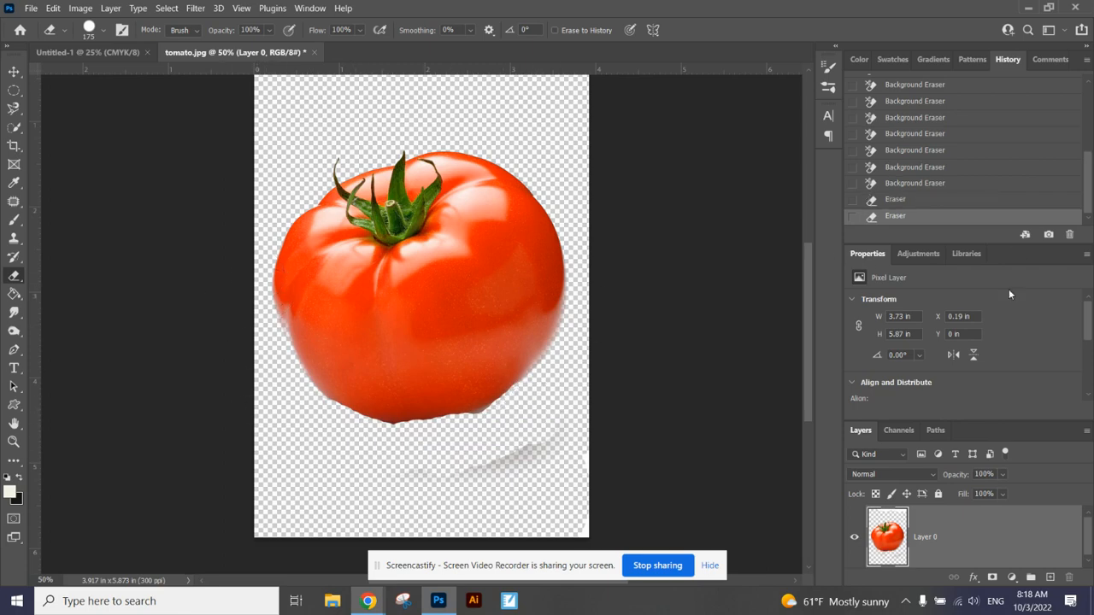
# Revert the tomato image to the original tomato.jpg snapshot, discarding all eraser strokes
pyautogui.moveTo(1088, 214); pyautogui.dragTo(1077, 135)
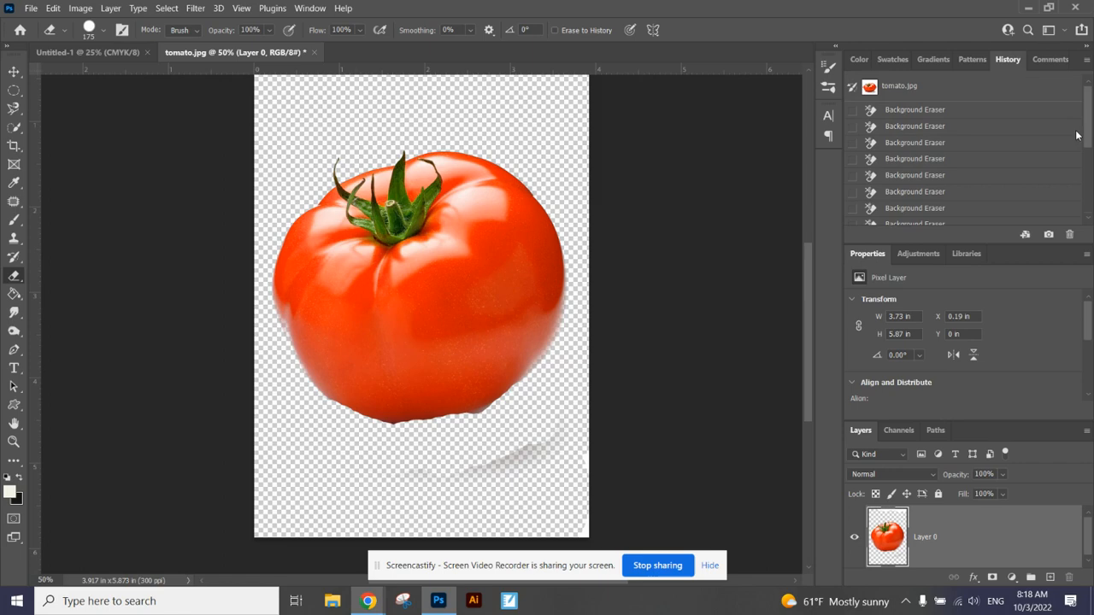
pyautogui.click(901, 90)
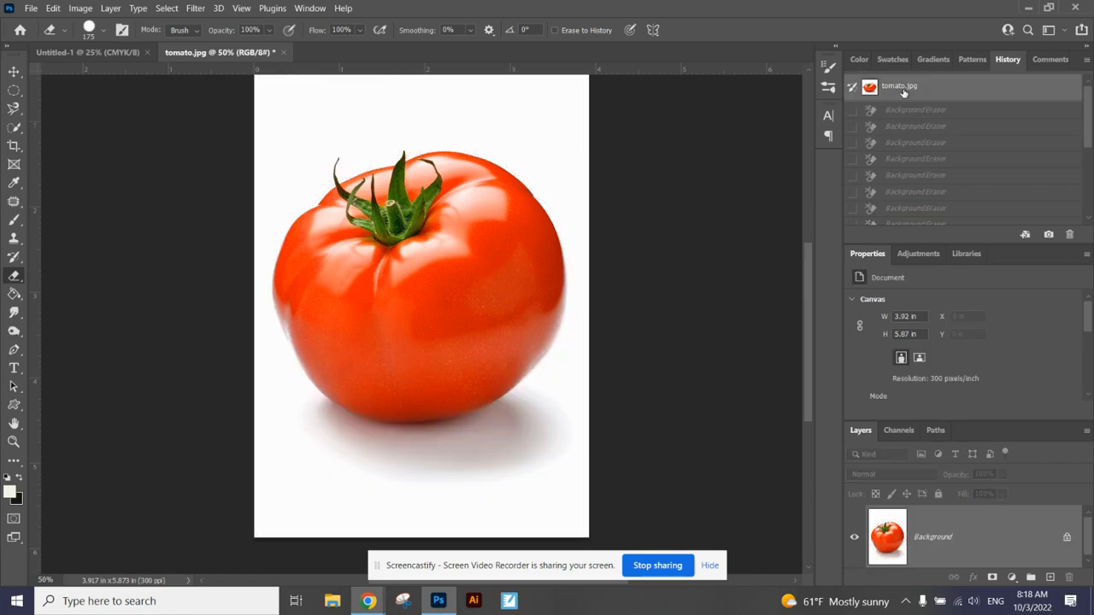
pyautogui.click(16, 129)
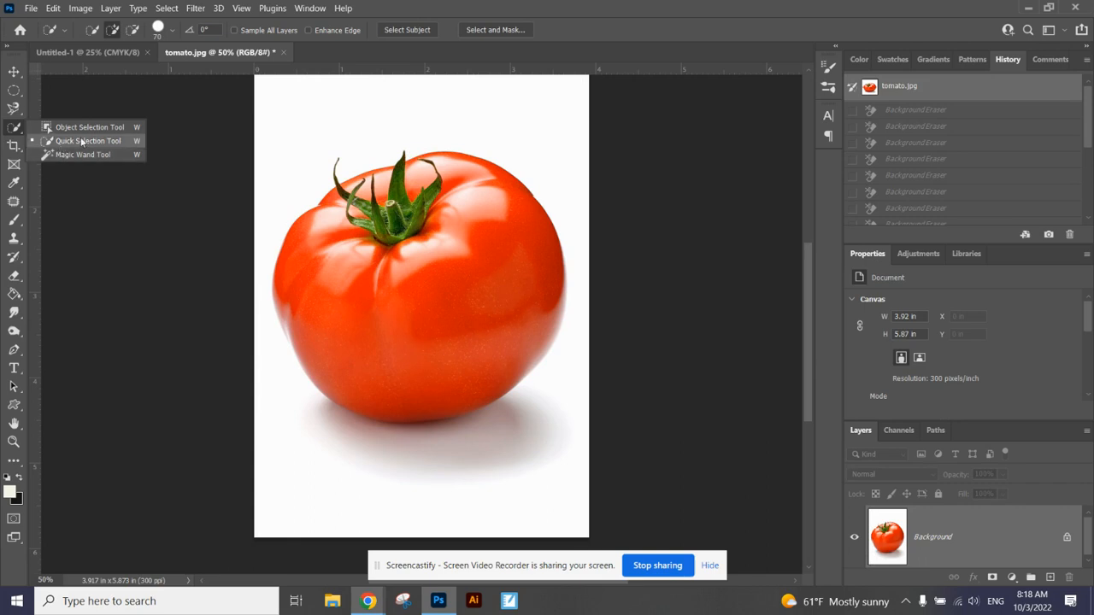
pyautogui.click(19, 274)
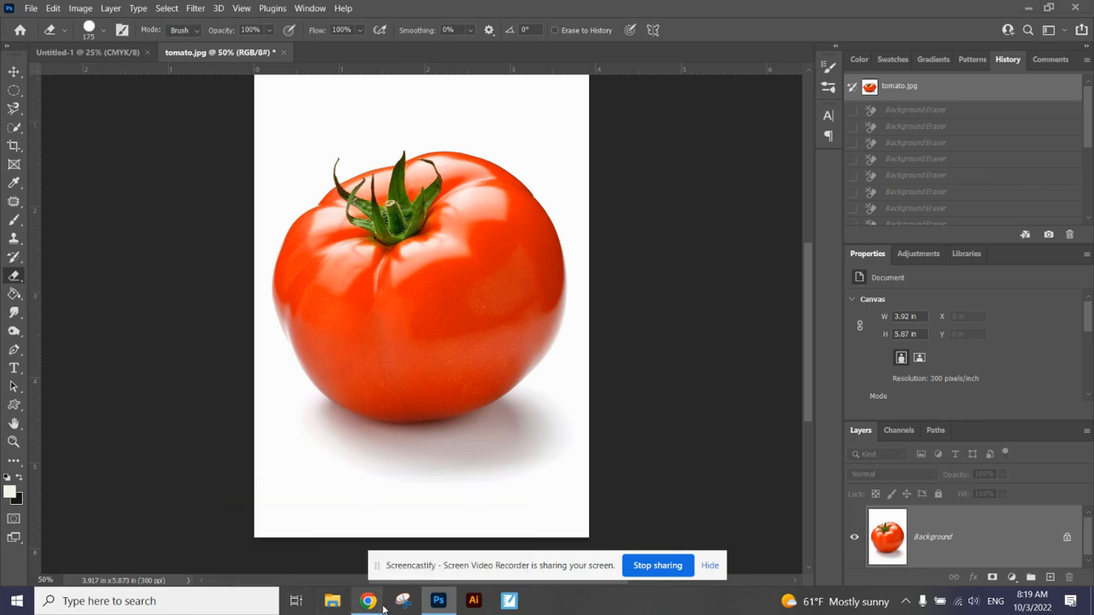
# Switch to Chrome and view the fruit and vegetable emoji assignment in Google Classroom
pyautogui.moveTo(367, 601)
pyautogui.click(345, 550)
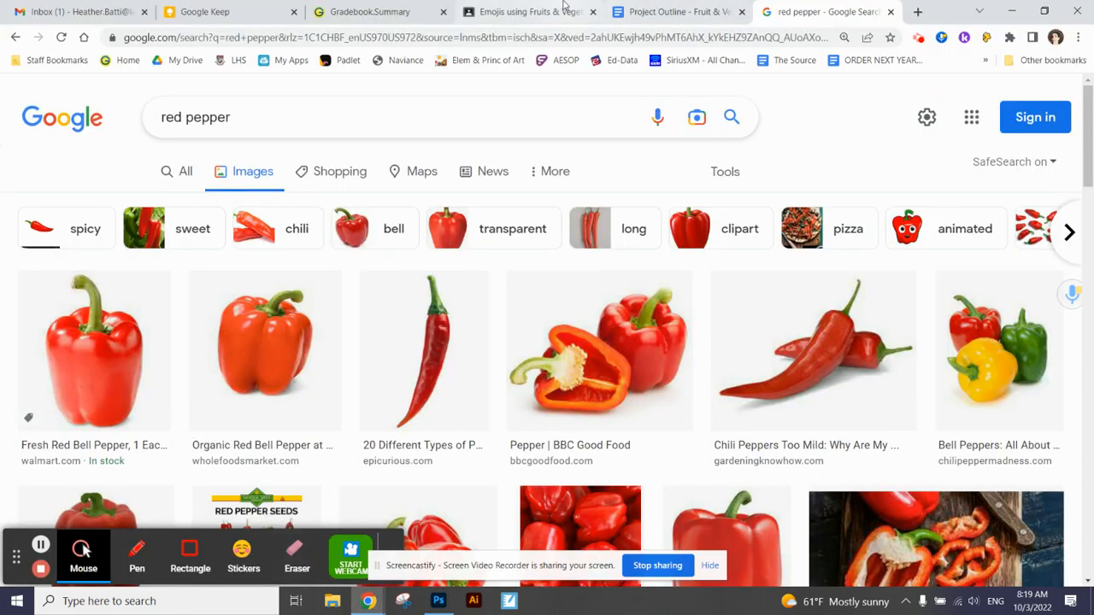
pyautogui.click(526, 12)
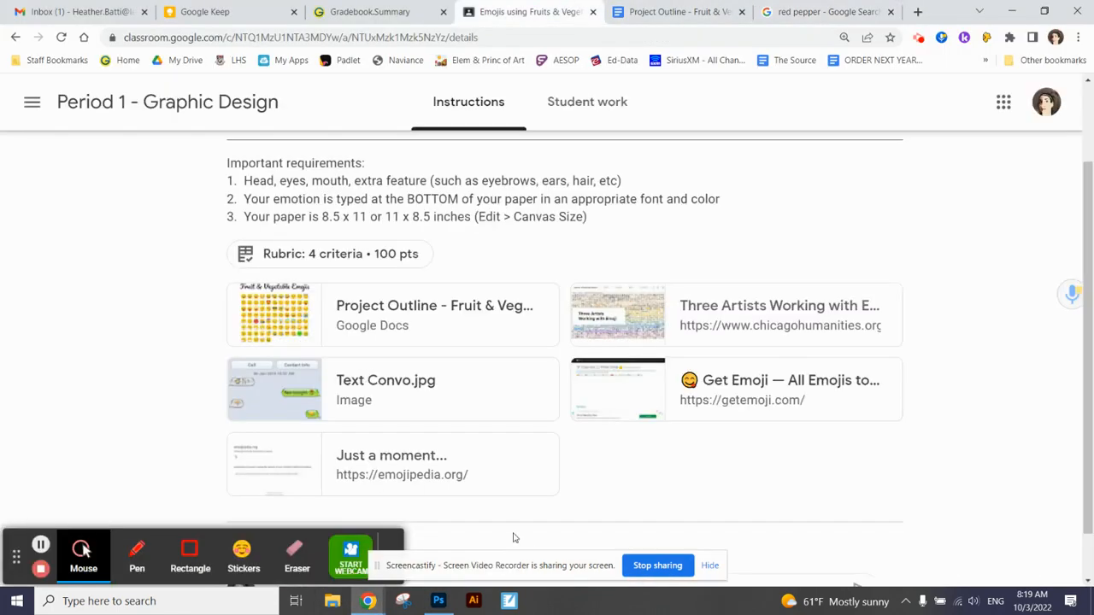
pyautogui.click(40, 544)
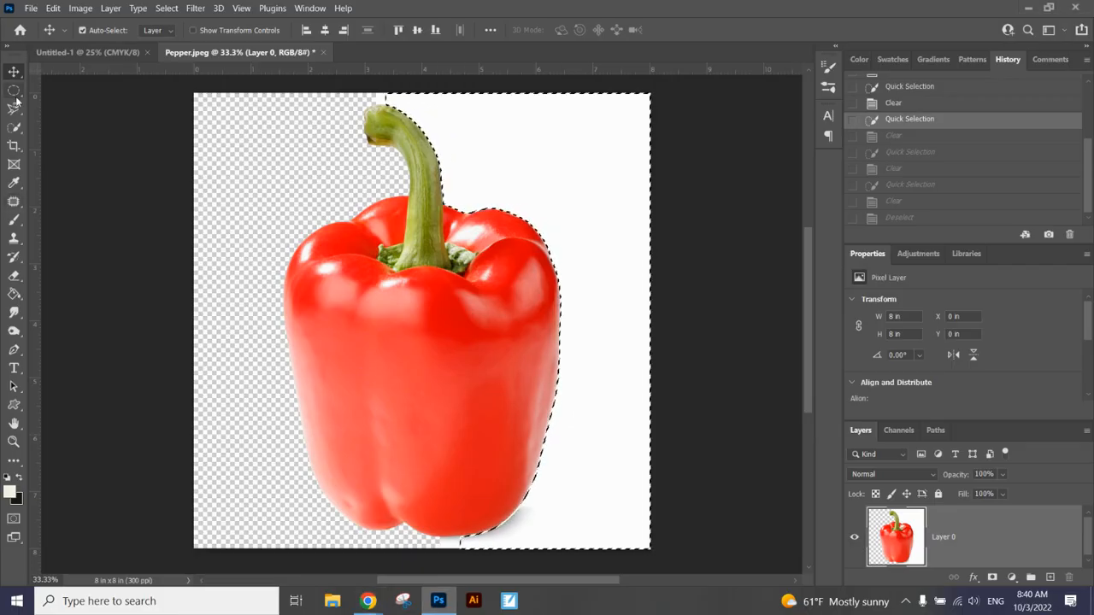
# In Photoshop's Pepper.jpeg, enlarge the Quick Selection brush to 900 px and extend the background selection across the pepper's stem
pyautogui.click(14, 126)
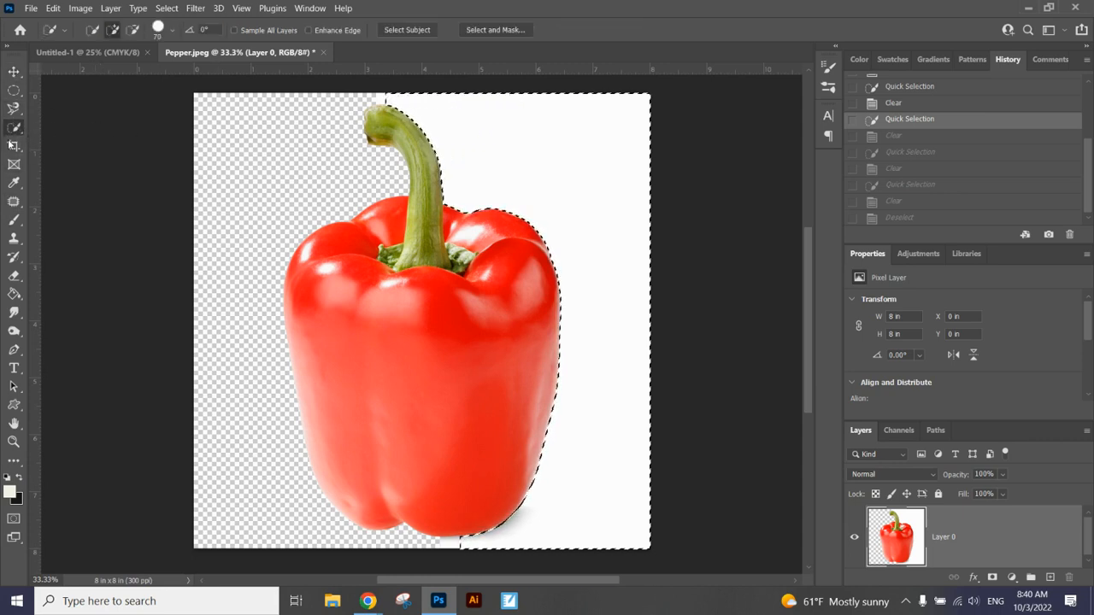
pyautogui.press(']')
pyautogui.press(']')
pyautogui.press(']')
pyautogui.press(']')
pyautogui.press(']')
pyautogui.press(']')
pyautogui.press(']')
pyautogui.press(']')
pyautogui.press(']')
pyautogui.press(']')
pyautogui.press(']')
pyautogui.press(']')
pyautogui.press(']')
pyautogui.press(']')
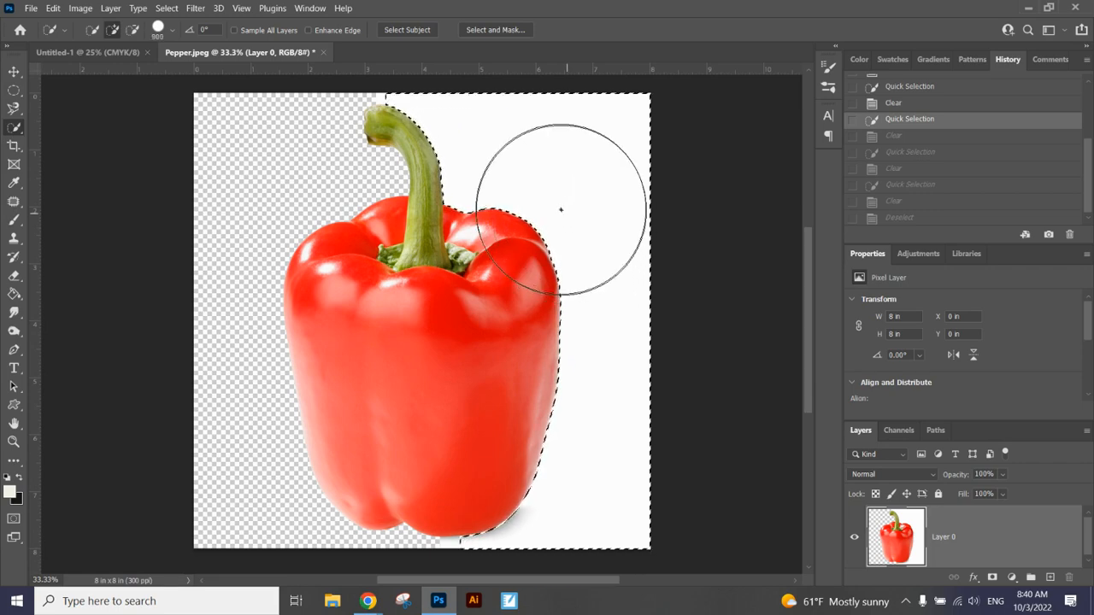
pyautogui.moveTo(446, 152)
pyautogui.mouseDown()
pyautogui.moveTo(427, 146)
pyautogui.moveTo(464, 129)
pyautogui.mouseUp()
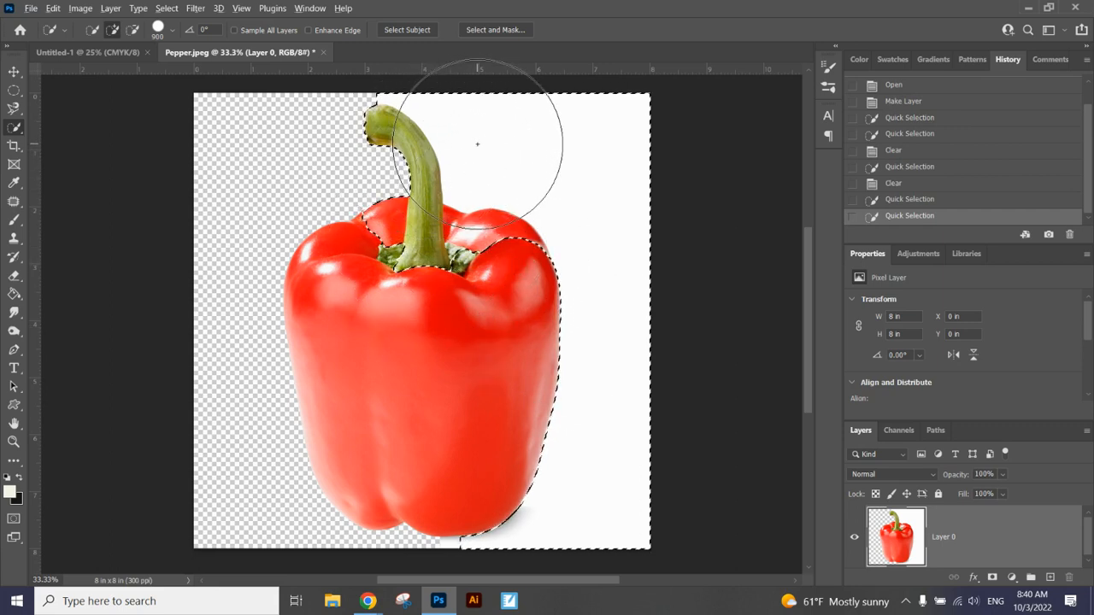
# Subtract the stem and upper pepper from the selection, then delete the selected white background
pyautogui.press('alt')
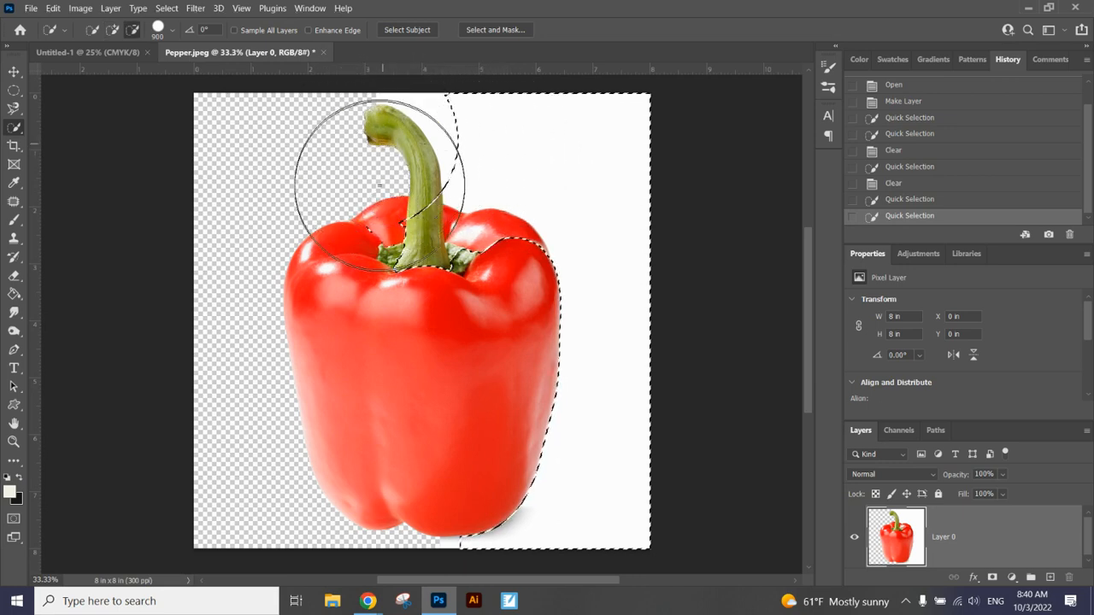
pyautogui.moveTo(359, 176)
pyautogui.mouseDown()
pyautogui.moveTo(411, 236)
pyautogui.moveTo(530, 171)
pyautogui.mouseUp()
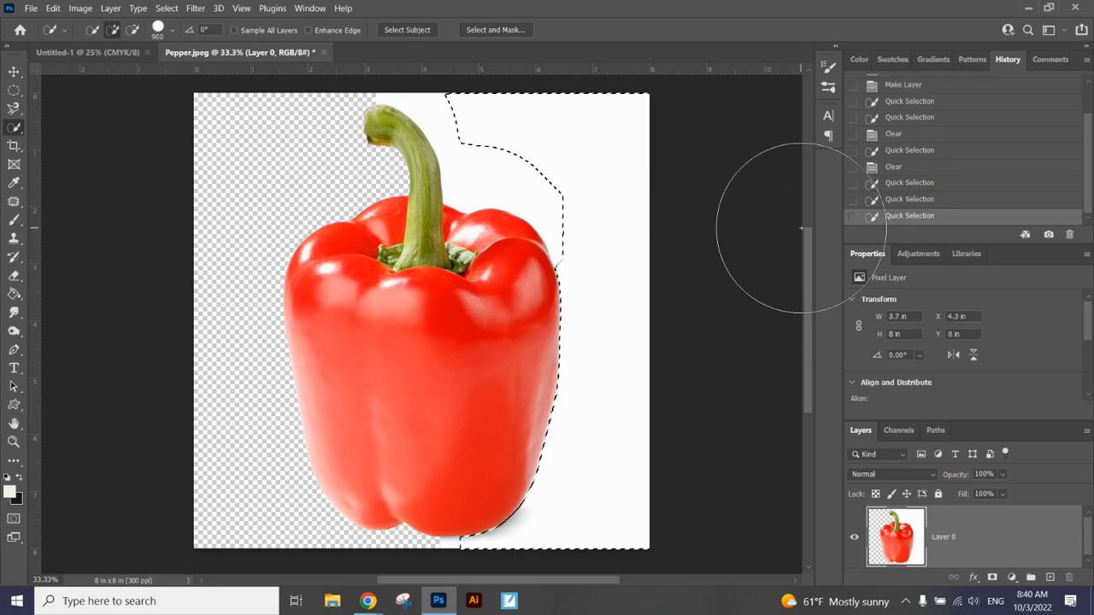
pyautogui.press('Delete')
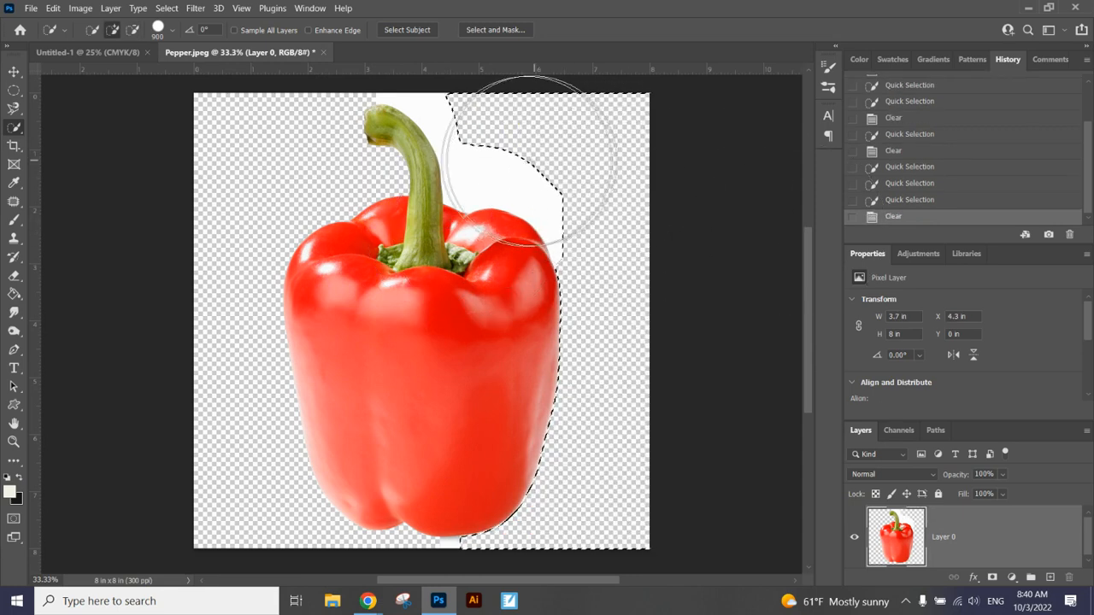
# Reduce the Quick Selection brush to 300 px, select the leftover white area beside the stem and delete it
pyautogui.press('[')
pyautogui.press('[')
pyautogui.press('[')
pyautogui.press('[')
pyautogui.press('[')
pyautogui.press('[')
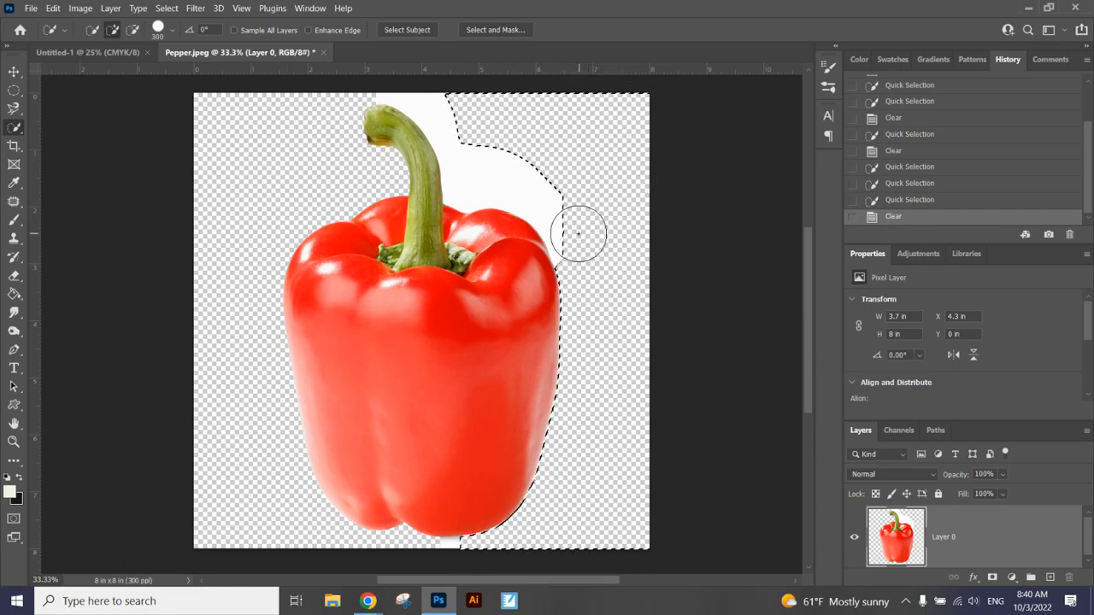
pyautogui.click(508, 174)
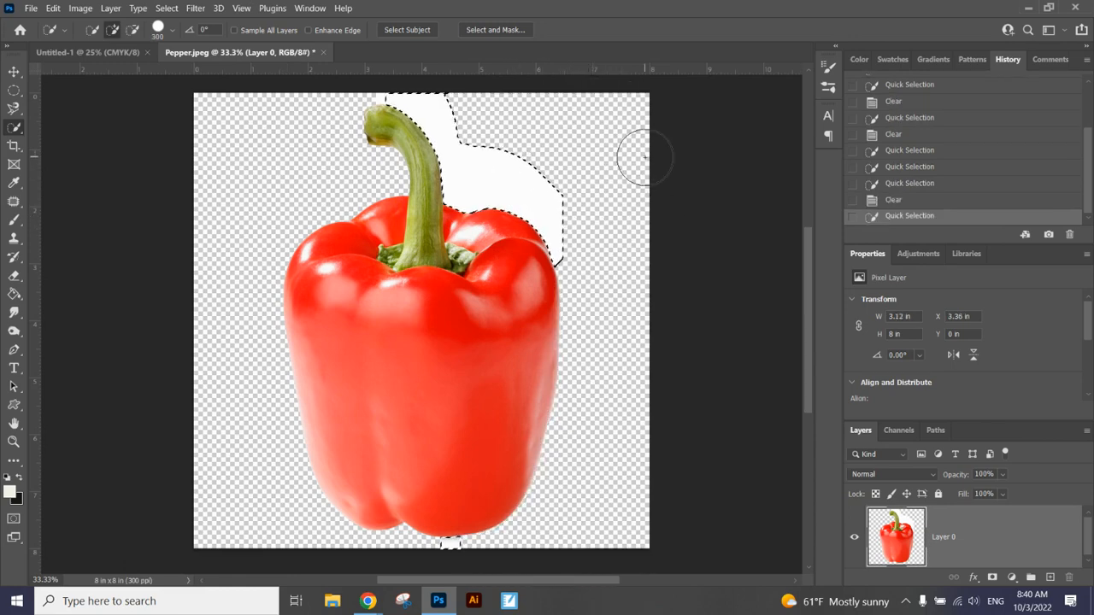
pyautogui.press('Delete')
# Select and delete the last white remnant above the pepper's stem, then deselect
pyautogui.click(367, 75)
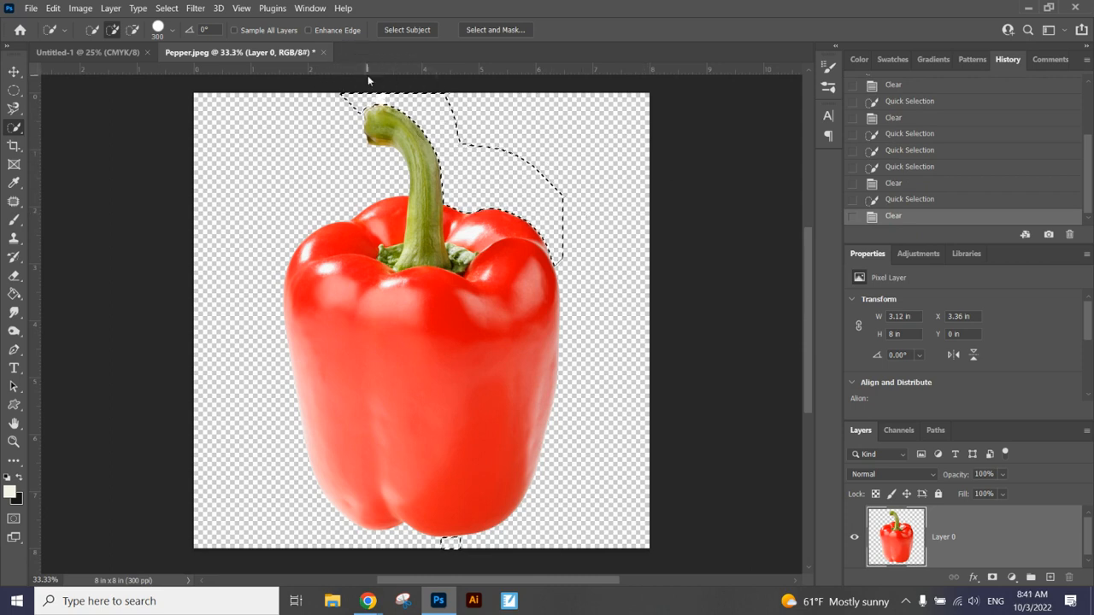
pyautogui.press('Delete')
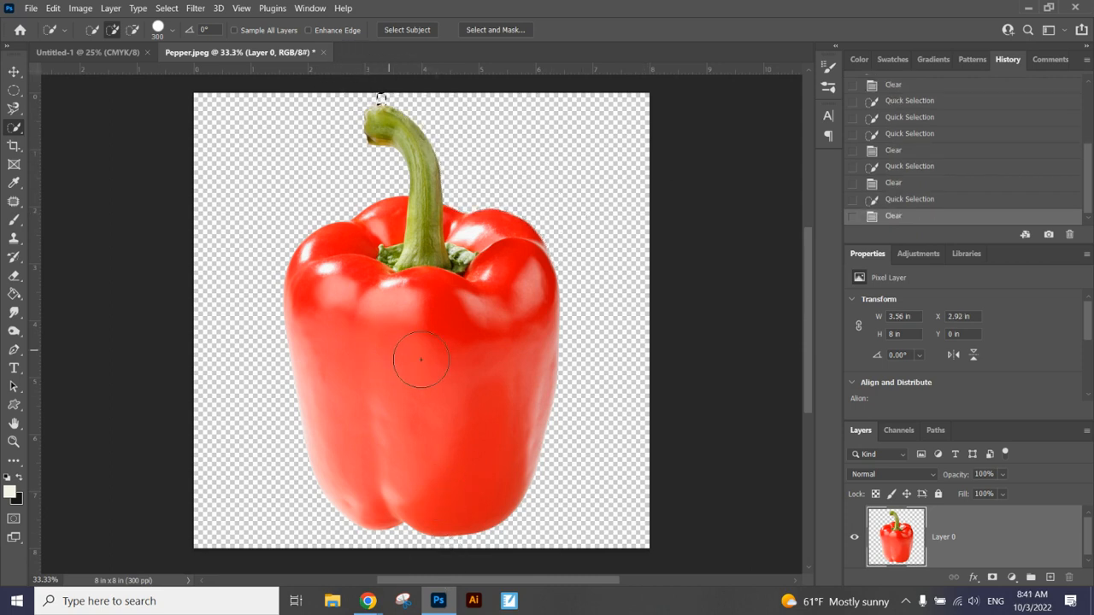
pyautogui.hotkey('ctrl', 'd')
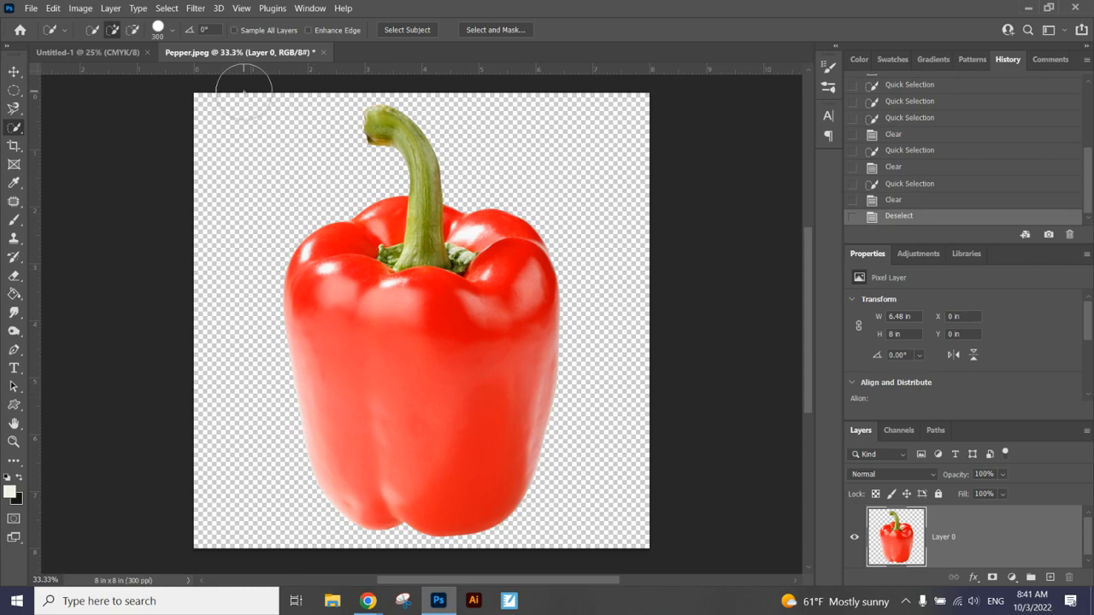
pyautogui.click(112, 55)
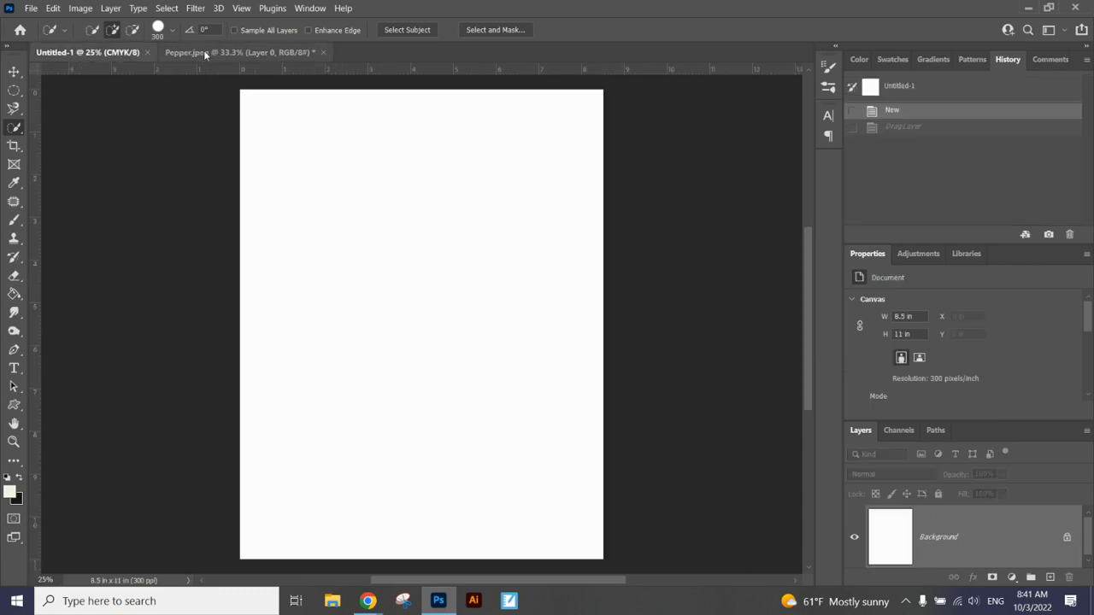
pyautogui.click(204, 51)
pyautogui.click(77, 53)
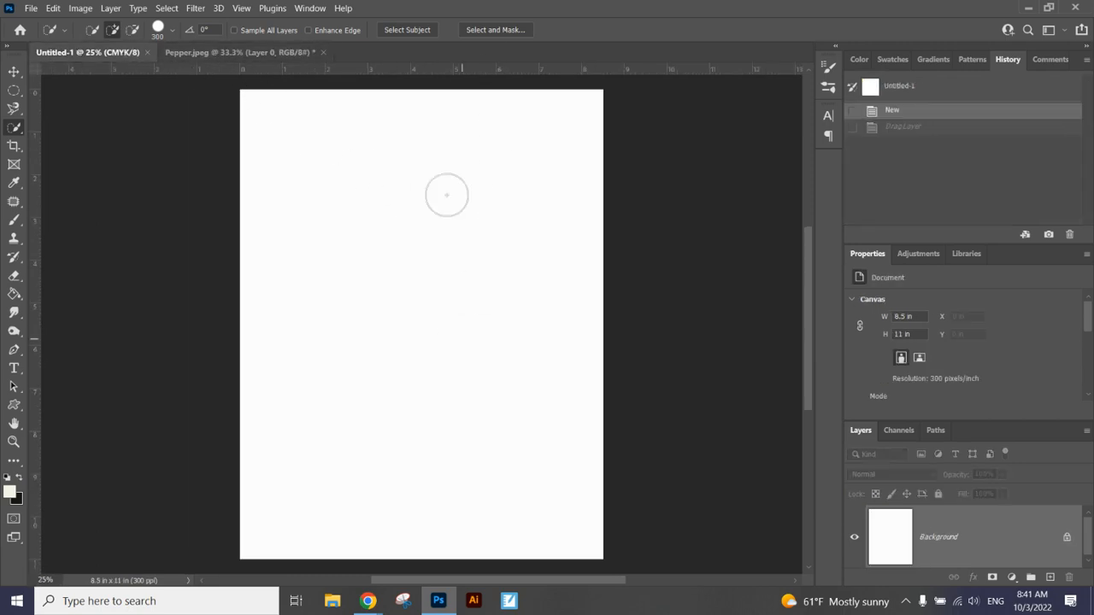
pyautogui.click(258, 54)
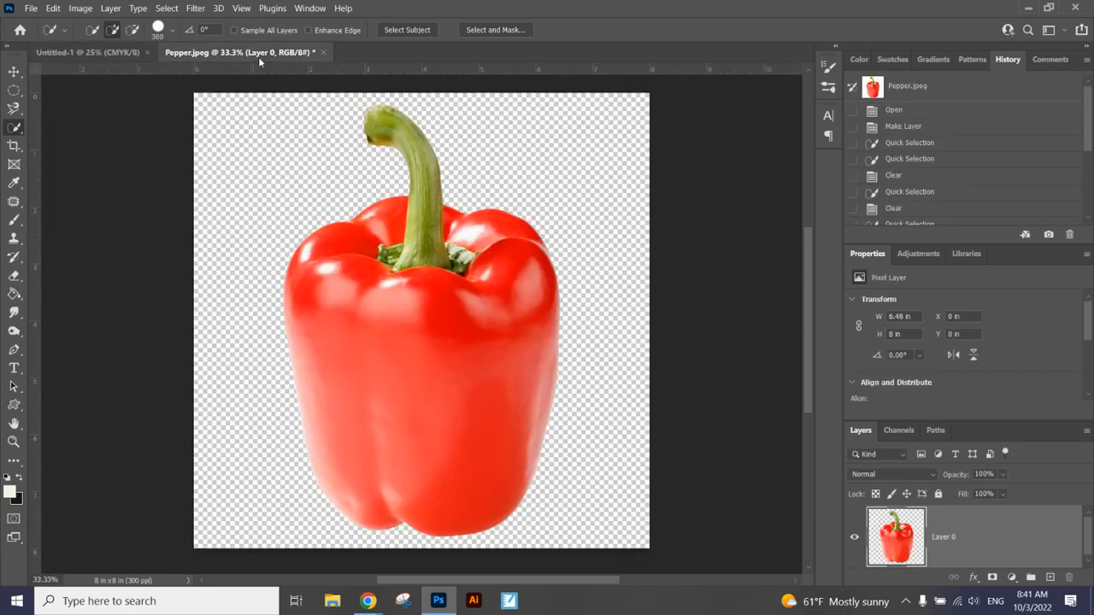
pyautogui.click(102, 54)
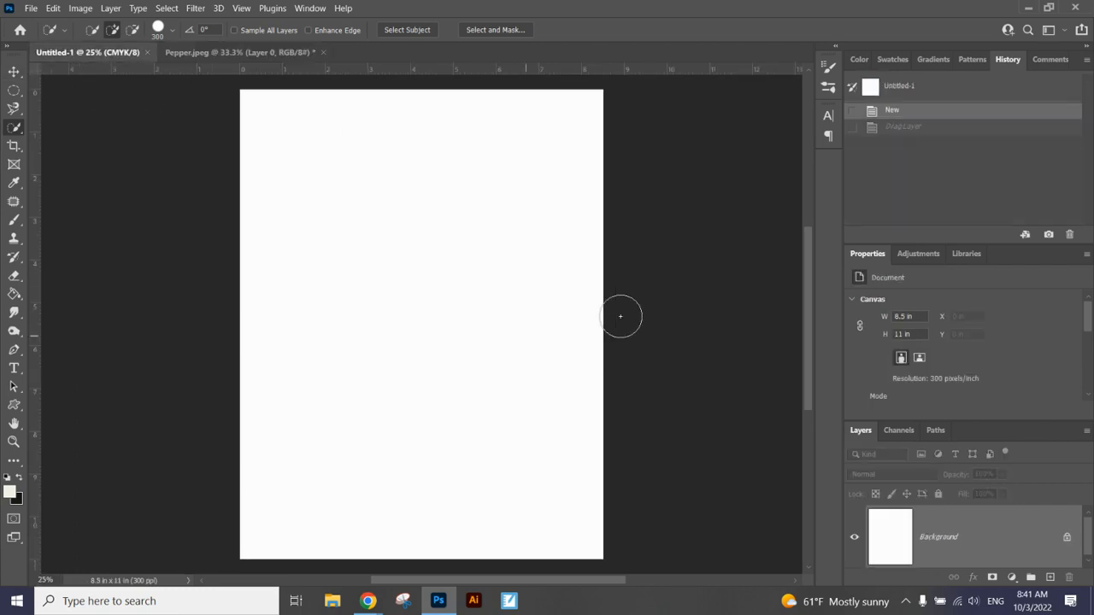
# Move the cut-out pepper layer from Pepper.jpeg into the Untitled-1 document and position it near the middle of the page
pyautogui.click(188, 54)
pyautogui.click(15, 73)
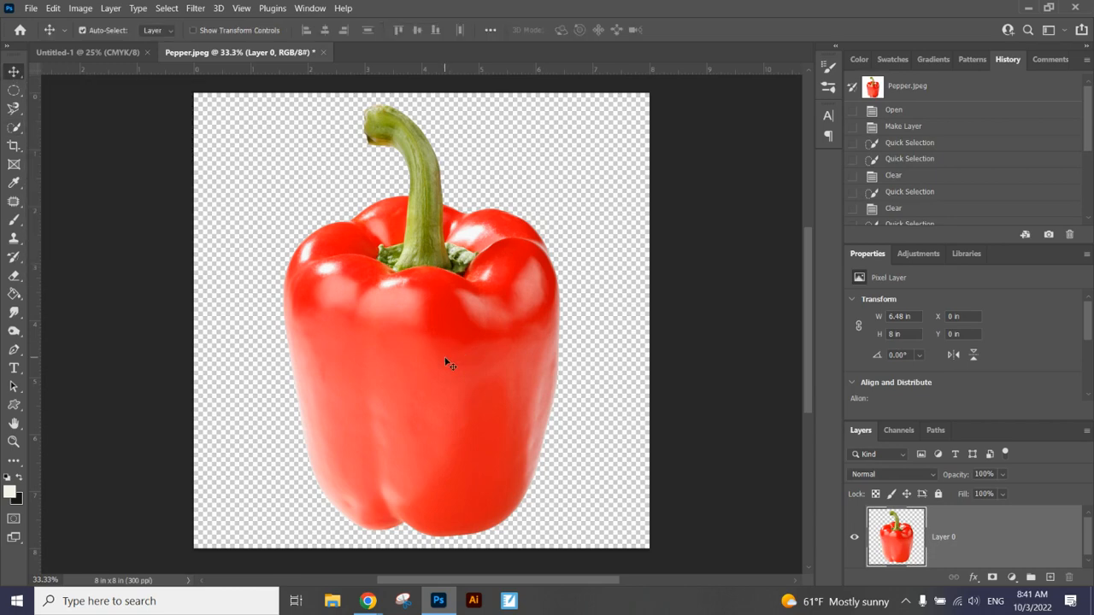
pyautogui.moveTo(318, 251); pyautogui.dragTo(418, 315)
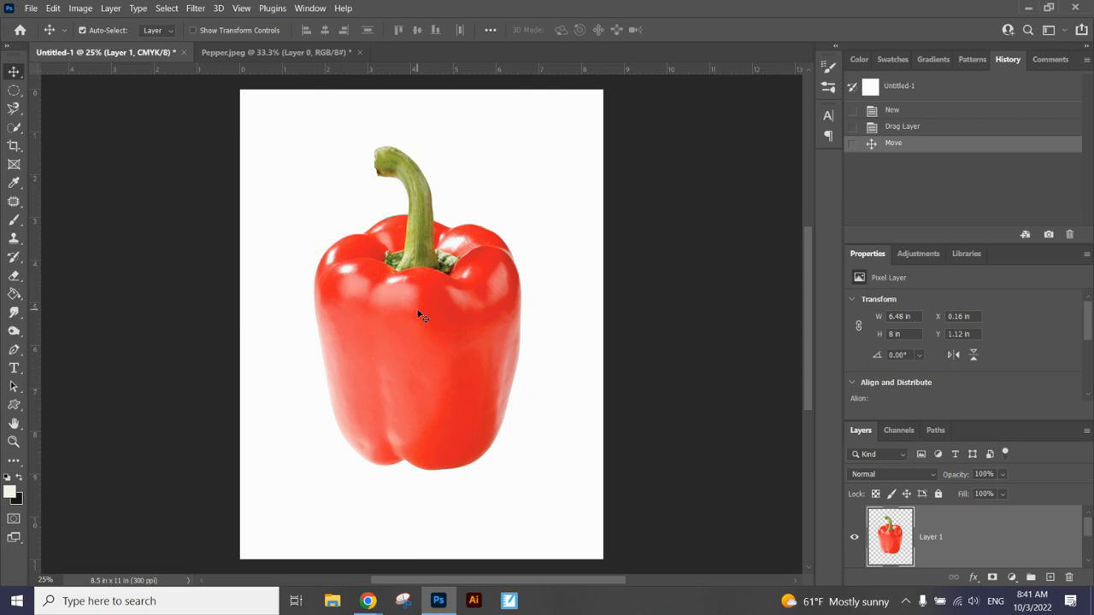
# Free-transform the pepper to about 124.85% width and 106.13% height, then center it in the upper part of the page
pyautogui.hotkey('ctrl', 't')
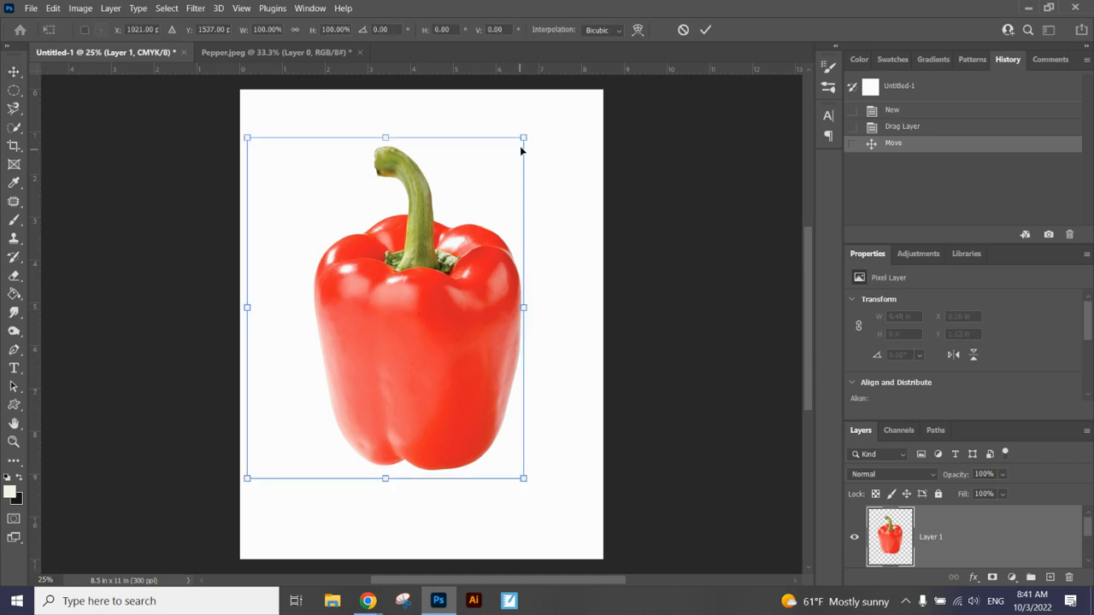
pyautogui.moveTo(524, 137); pyautogui.dragTo(540, 116)
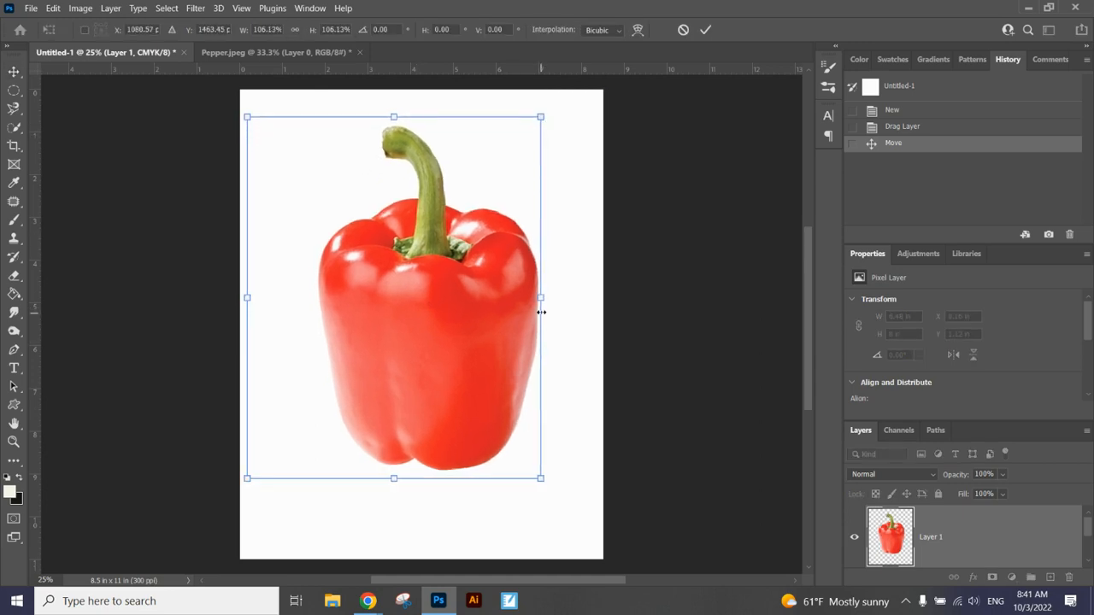
pyautogui.moveTo(541, 300); pyautogui.dragTo(564, 298)
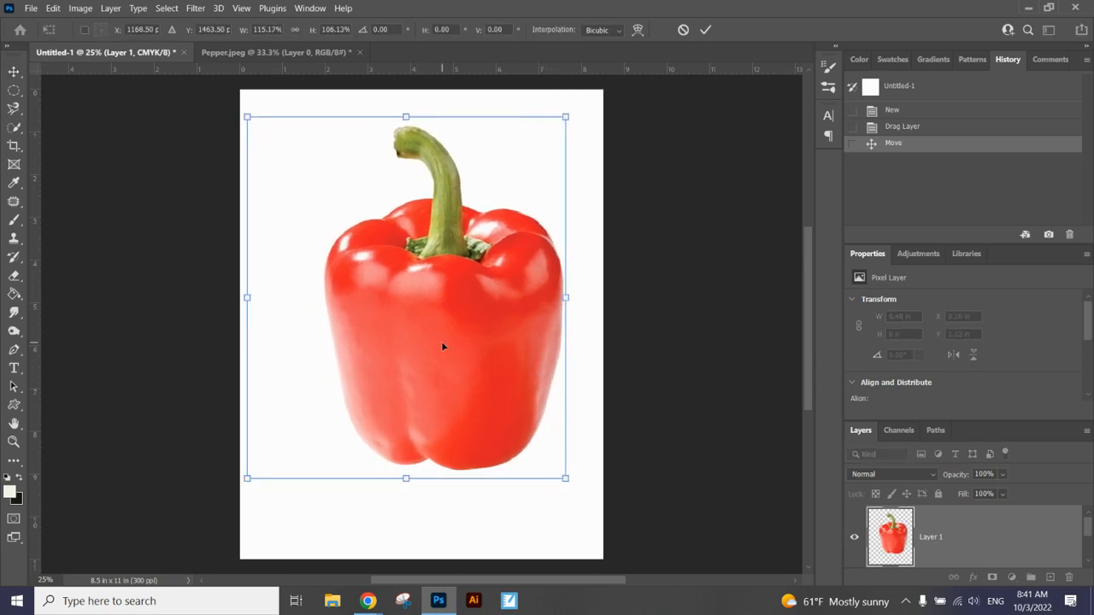
pyautogui.moveTo(442, 345); pyautogui.dragTo(421, 360)
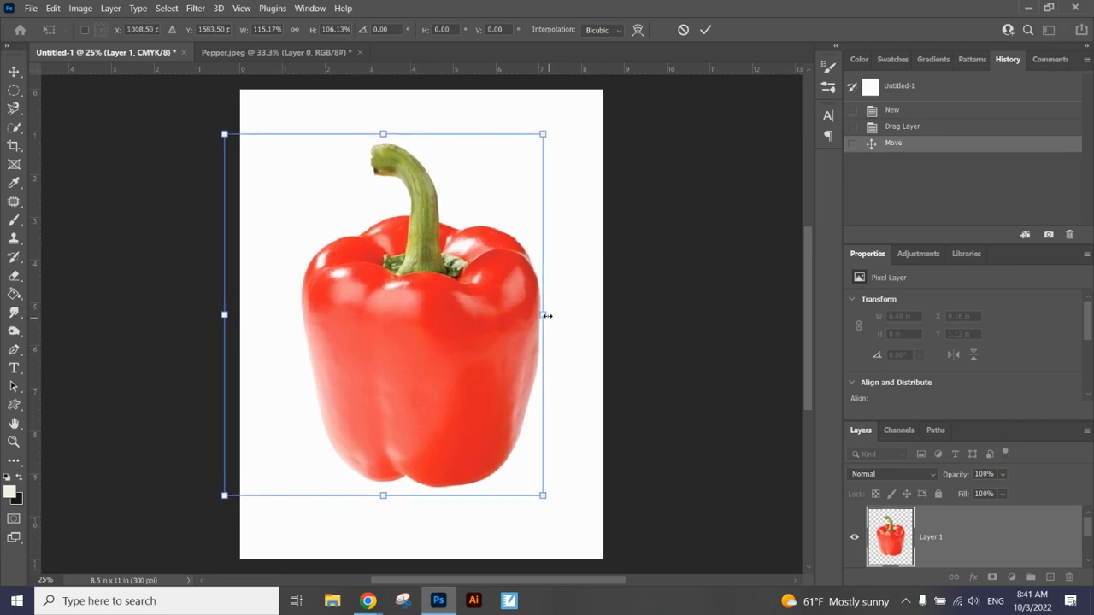
pyautogui.moveTo(548, 311); pyautogui.dragTo(564, 314)
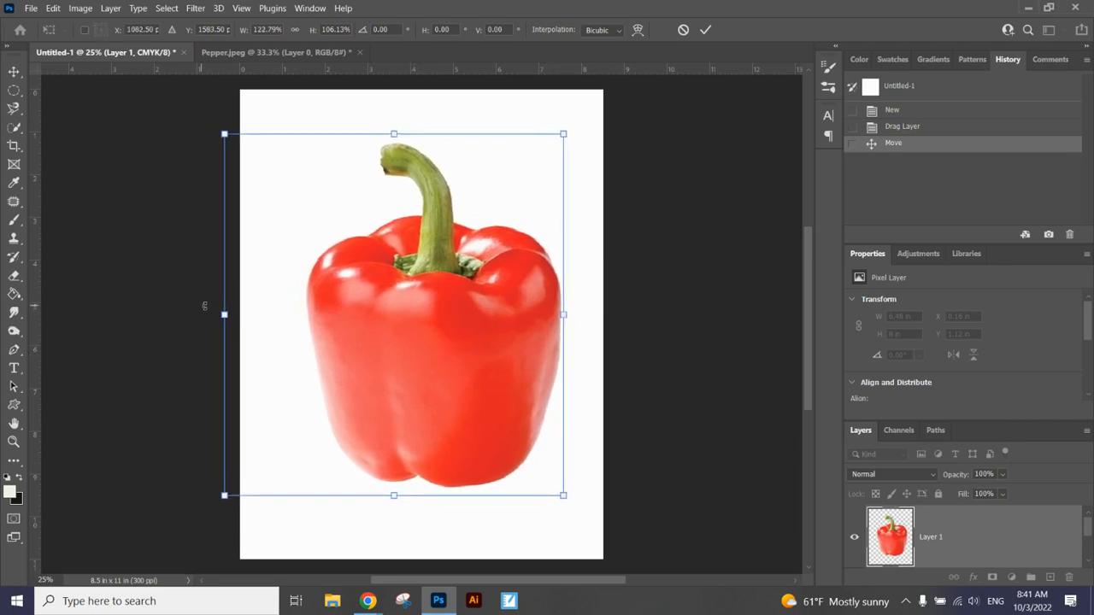
pyautogui.moveTo(224, 315); pyautogui.dragTo(219, 315)
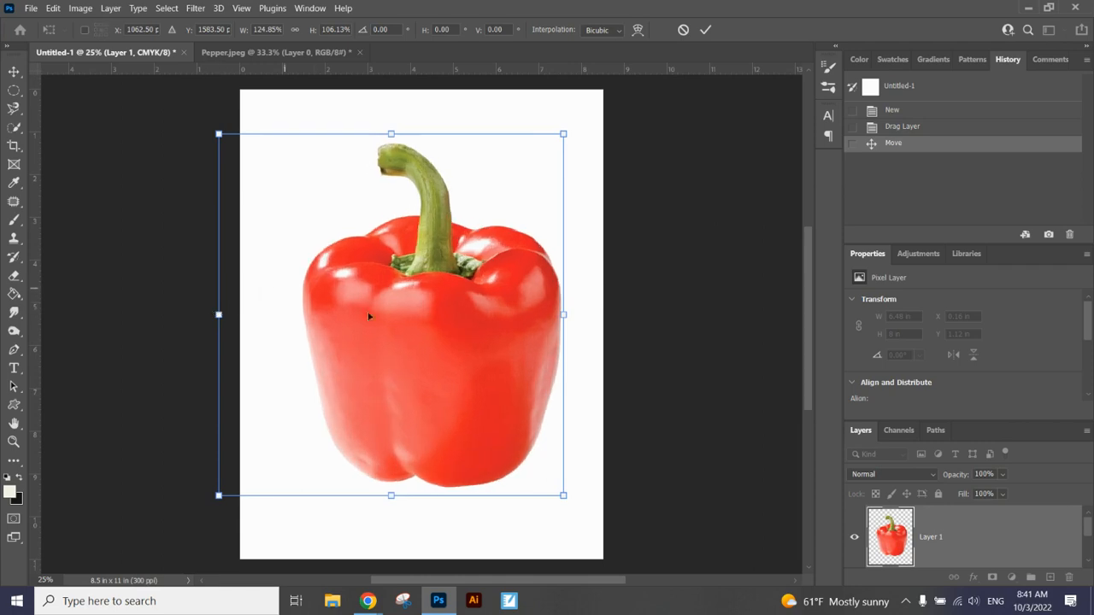
pyautogui.moveTo(451, 369); pyautogui.dragTo(449, 342)
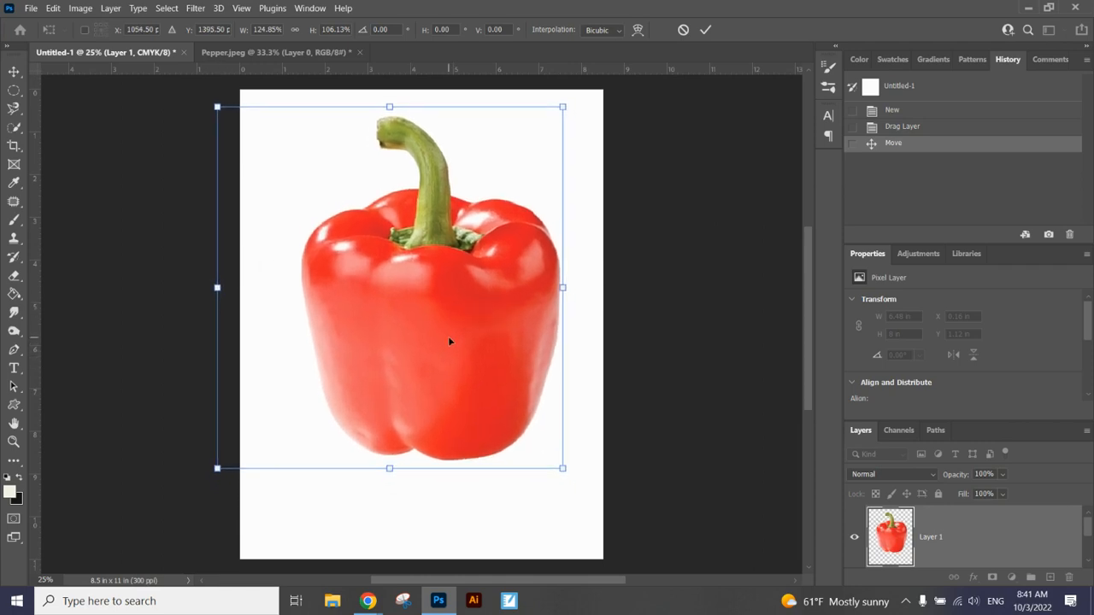
pyautogui.click(712, 32)
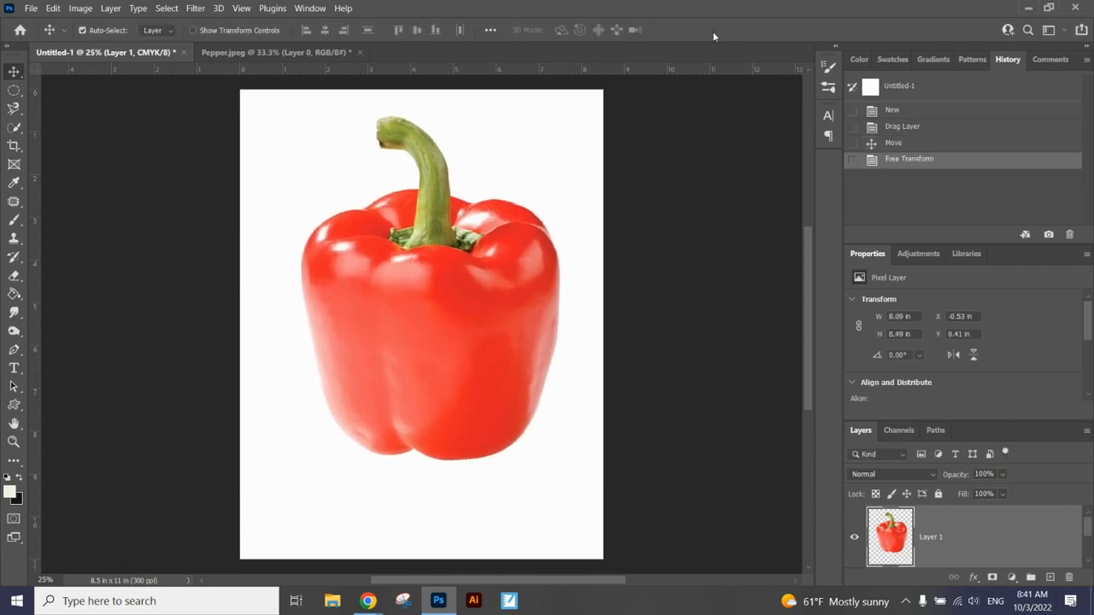
pyautogui.moveTo(487, 264)
pyautogui.mouseDown()
pyautogui.moveTo(451, 268)
pyautogui.moveTo(480, 263)
pyautogui.mouseUp()
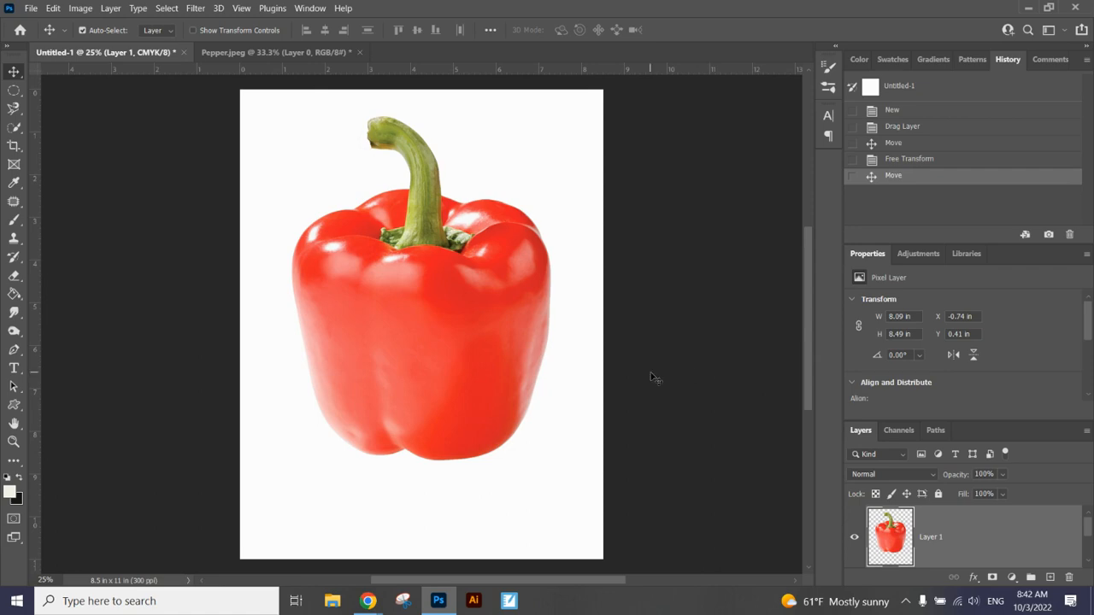
pyautogui.moveTo(368, 598)
pyautogui.click(334, 577)
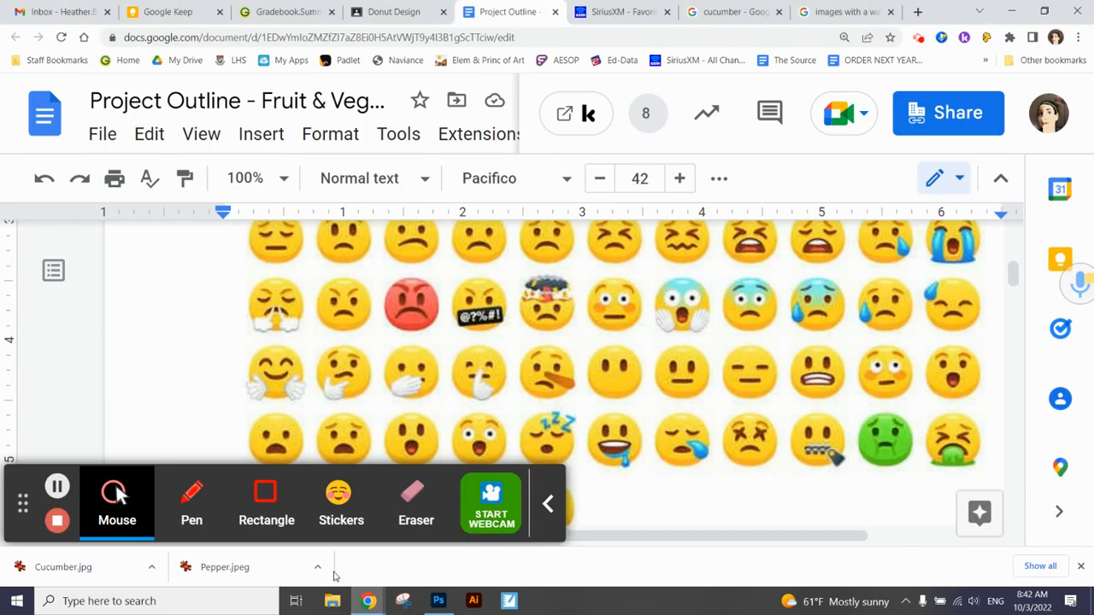
pyautogui.click(839, 12)
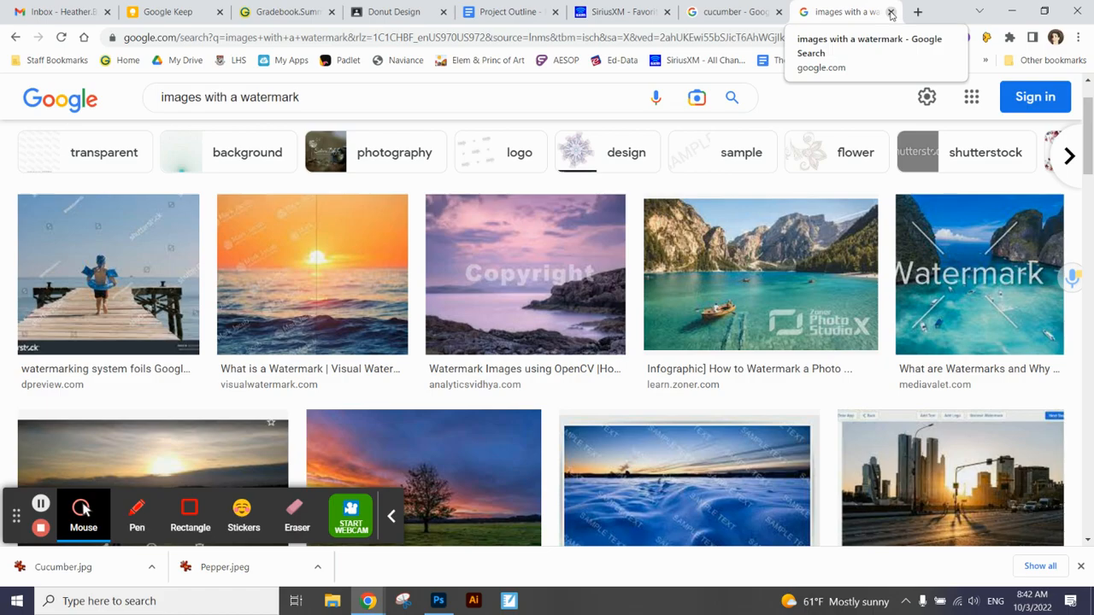
pyautogui.click(437, 601)
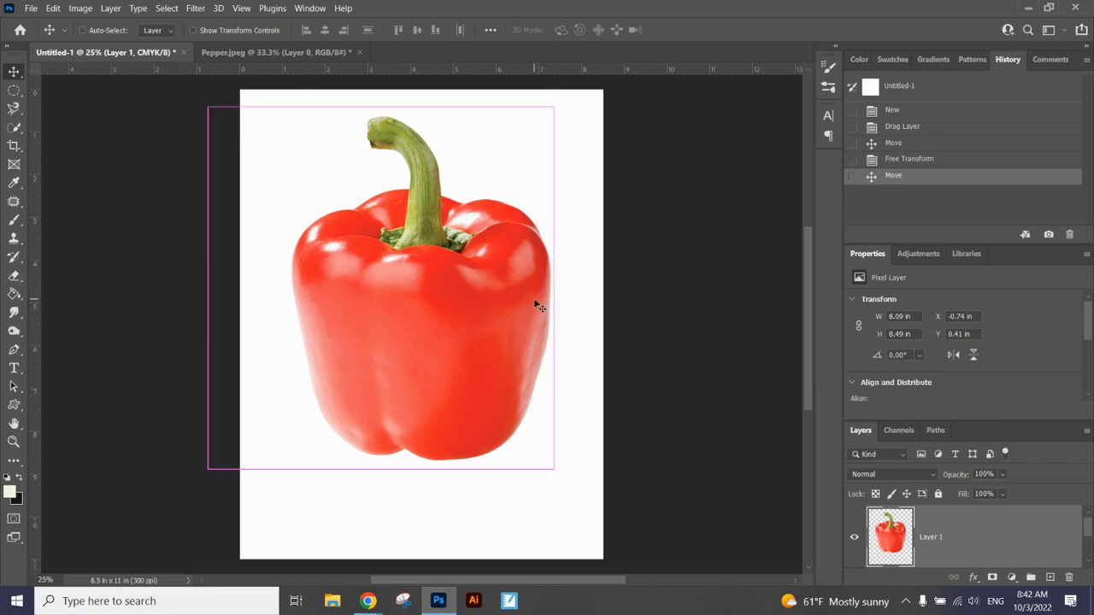
# Rotate the pepper 90° clockwise with Free Transform and shift it to fit within the page width
pyautogui.hotkey('ctrl', 't')
pyautogui.moveTo(564, 99); pyautogui.dragTo(649, 534)
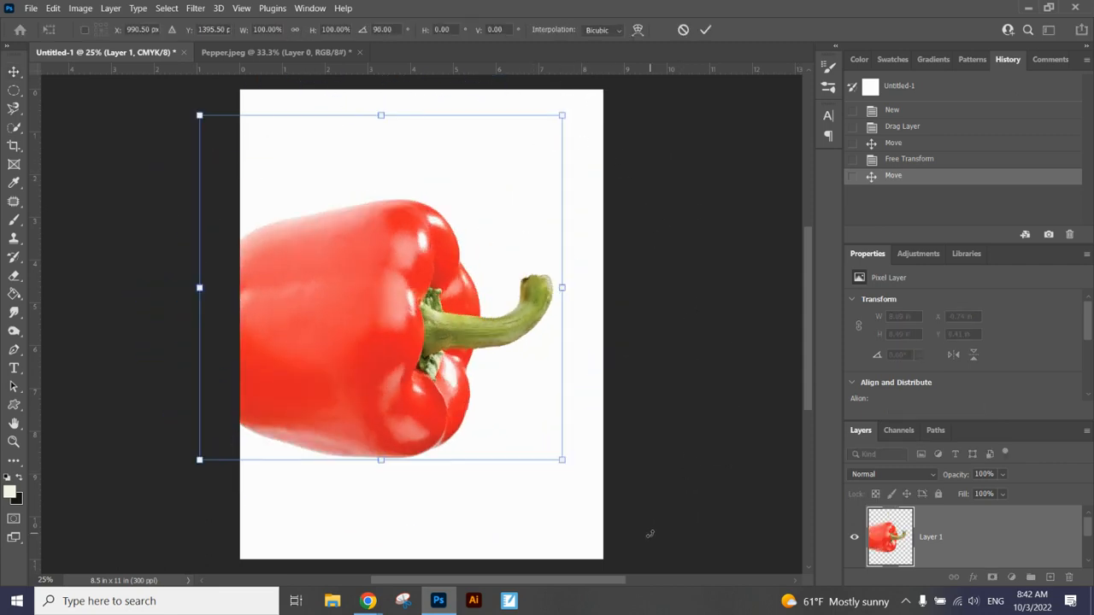
pyautogui.moveTo(374, 360); pyautogui.dragTo(417, 358)
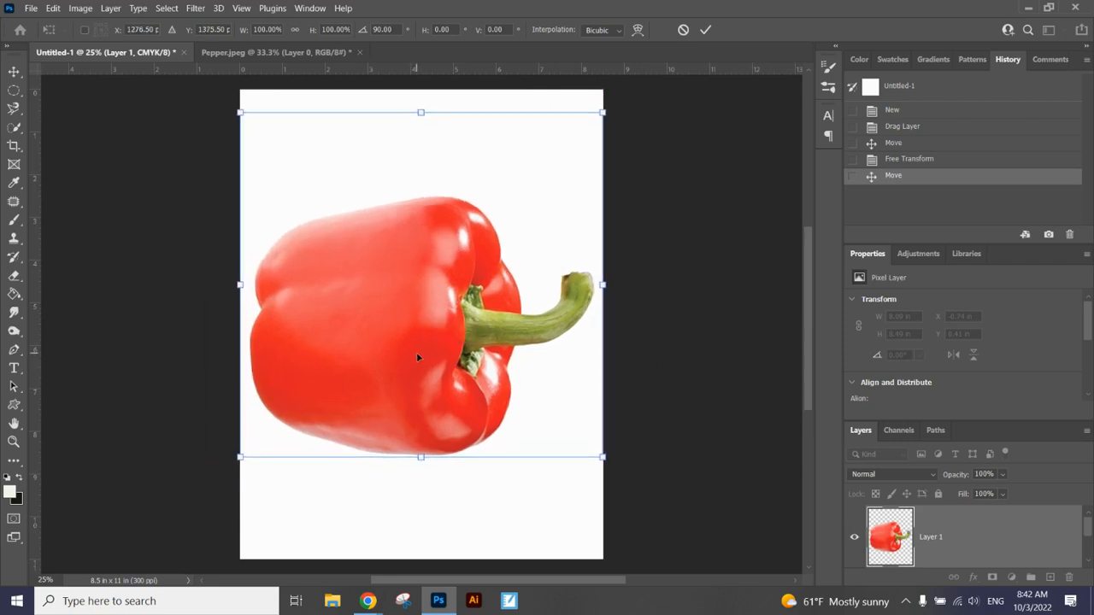
pyautogui.press('Return')
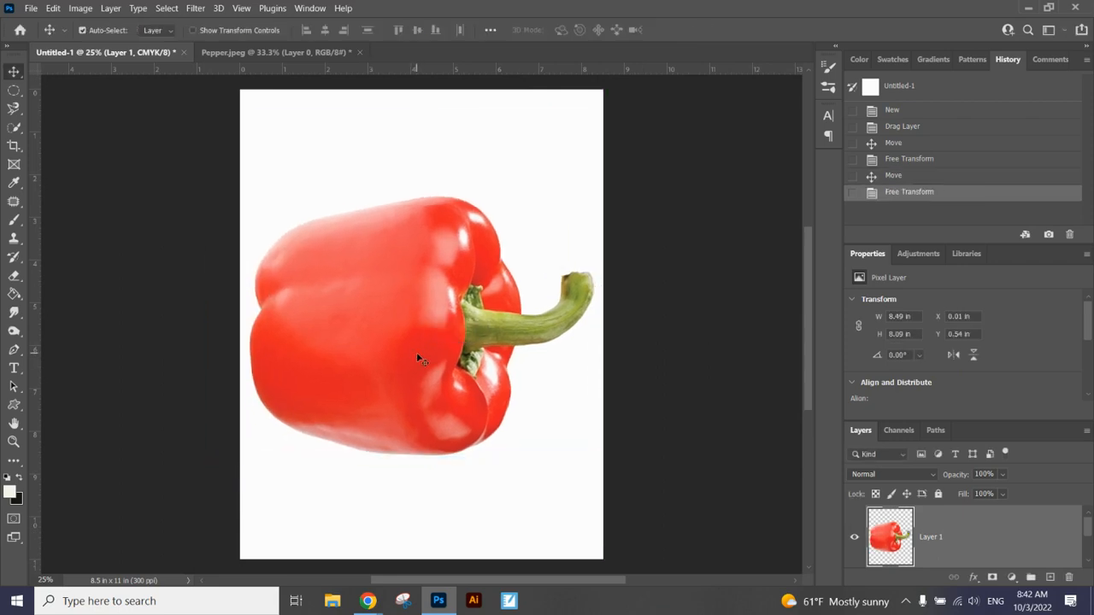
# Change the canvas size to 11 inches wide by 8.5 inches high, accepting the clipping
pyautogui.click(76, 9)
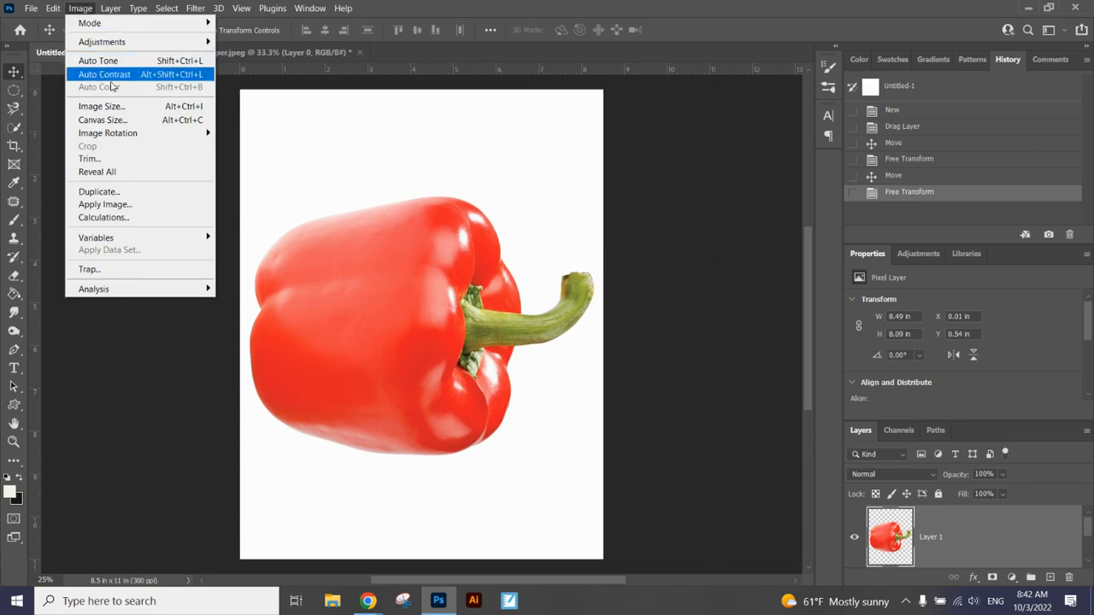
pyautogui.click(120, 119)
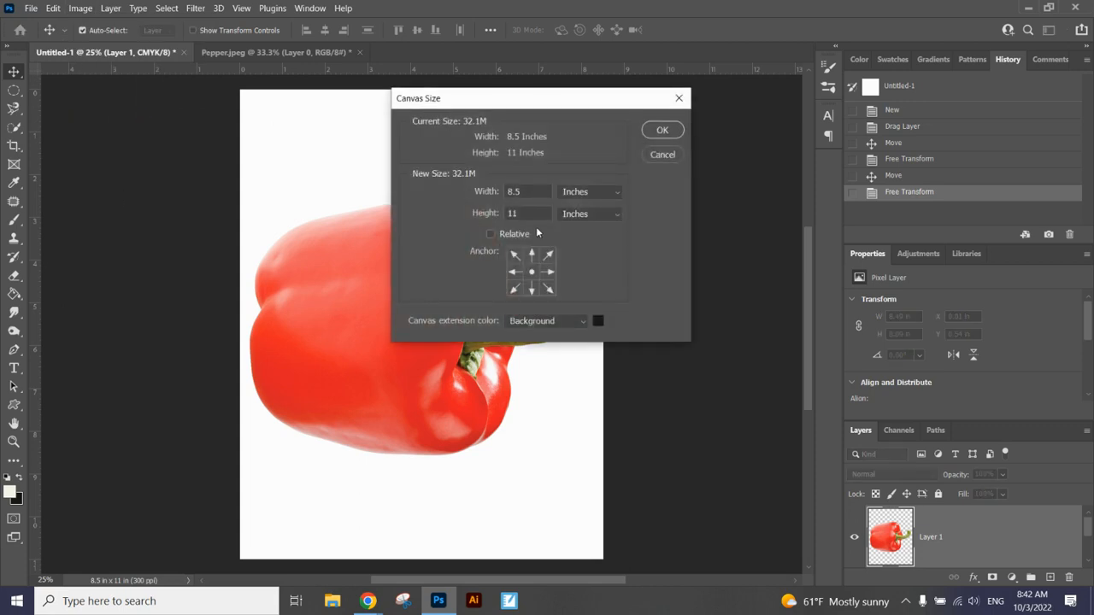
pyautogui.moveTo(526, 194); pyautogui.dragTo(487, 190)
pyautogui.write('11')
pyautogui.press('Tab')
pyautogui.write('8.5')
pyautogui.press('Return')
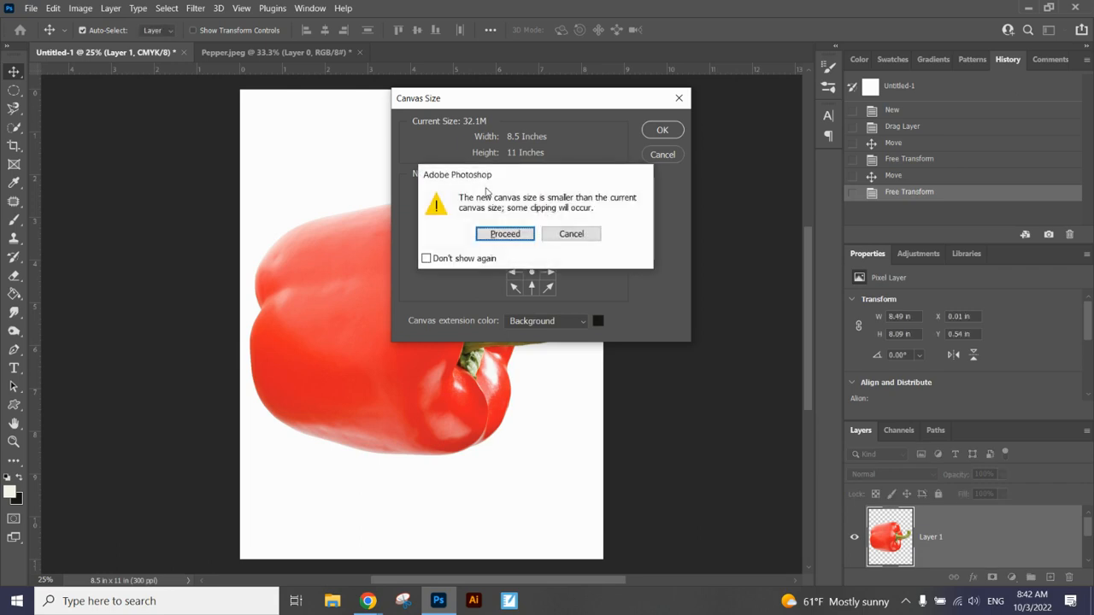
pyautogui.press('Return')
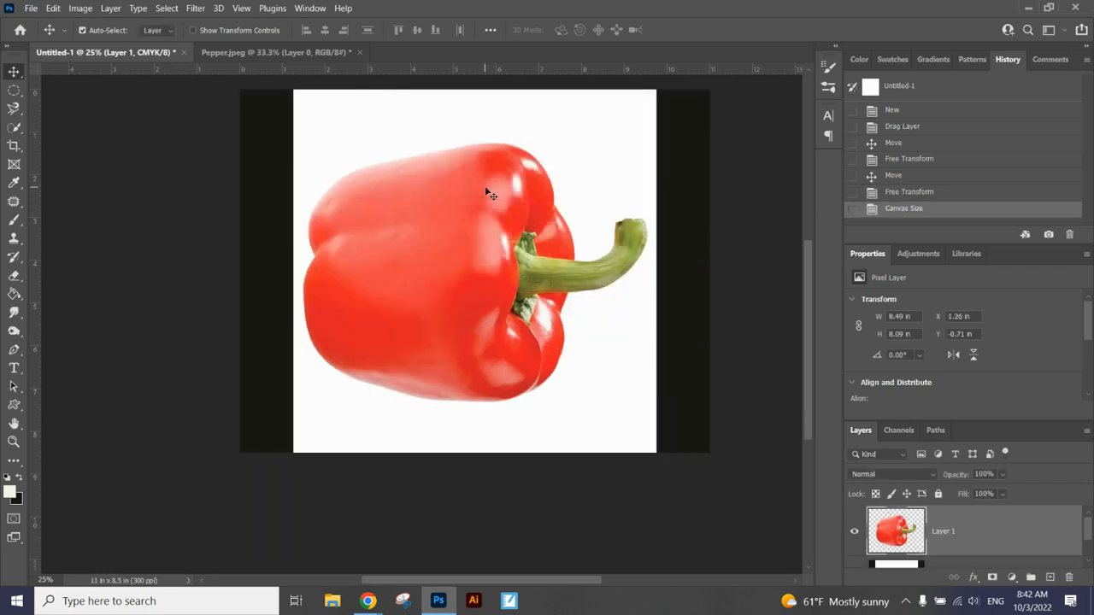
# Convert the locked Background into a regular layer and delete it
pyautogui.scroll(-1, 1088, 527)
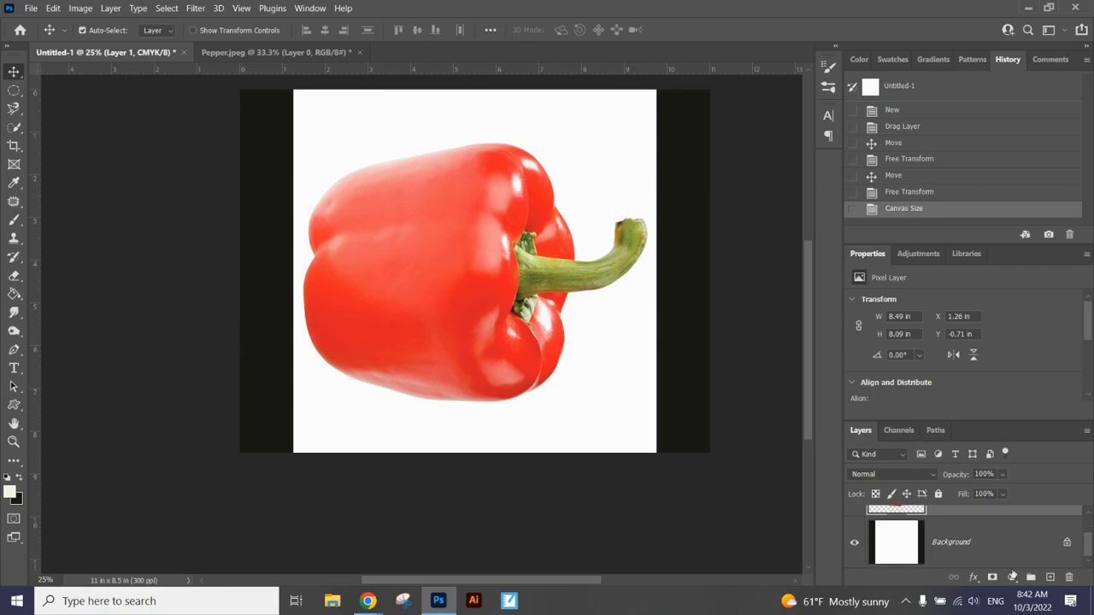
pyautogui.click(1066, 542)
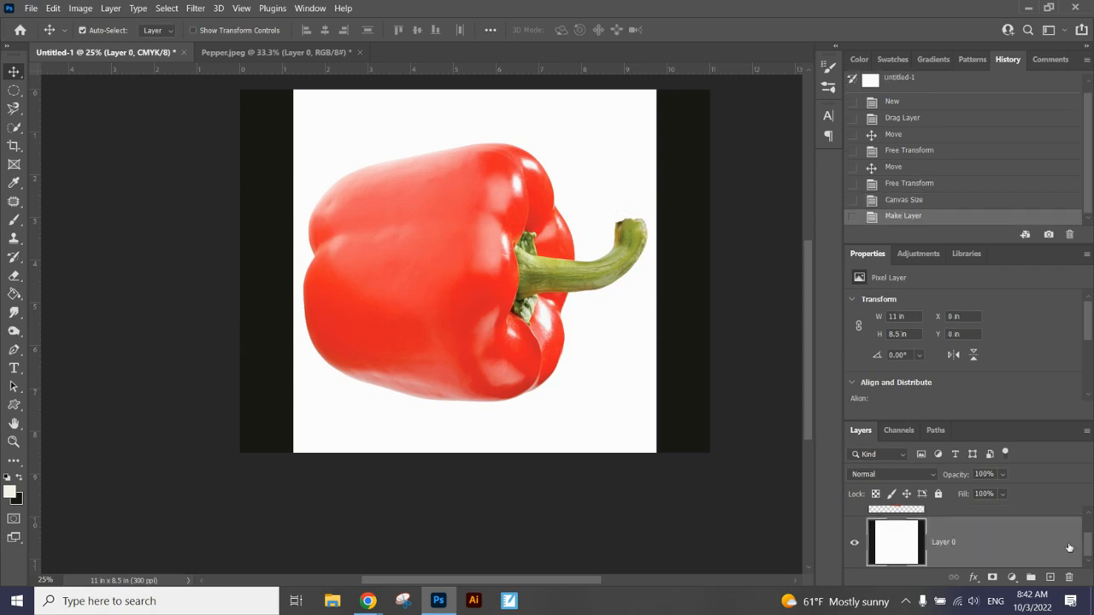
pyautogui.press('Delete')
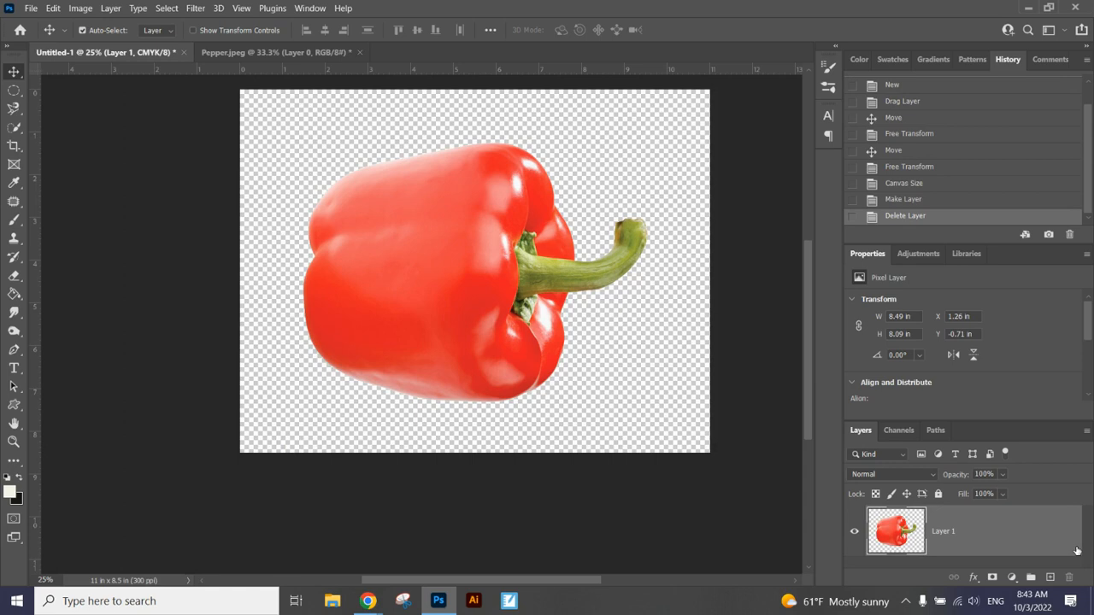
# Undo the background layer's deletion and unlocking, the canvas resize and the pepper's rotation
pyautogui.hotkey('ctrl', 'z')
pyautogui.hotkey('ctrl', 'z')
pyautogui.hotkey('ctrl', 'z')
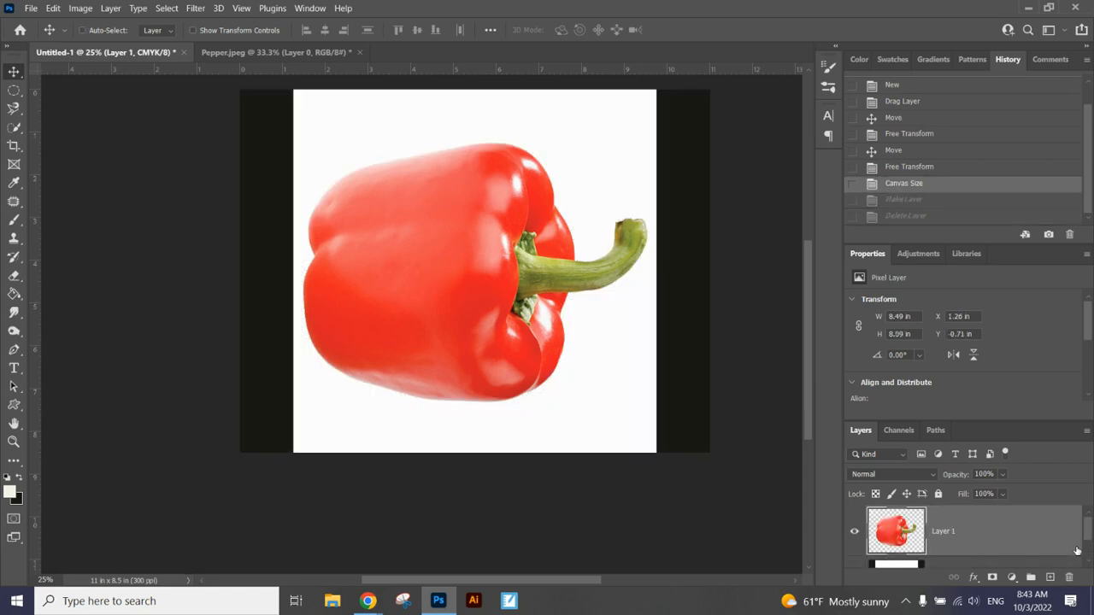
pyautogui.hotkey('ctrl', 'z')
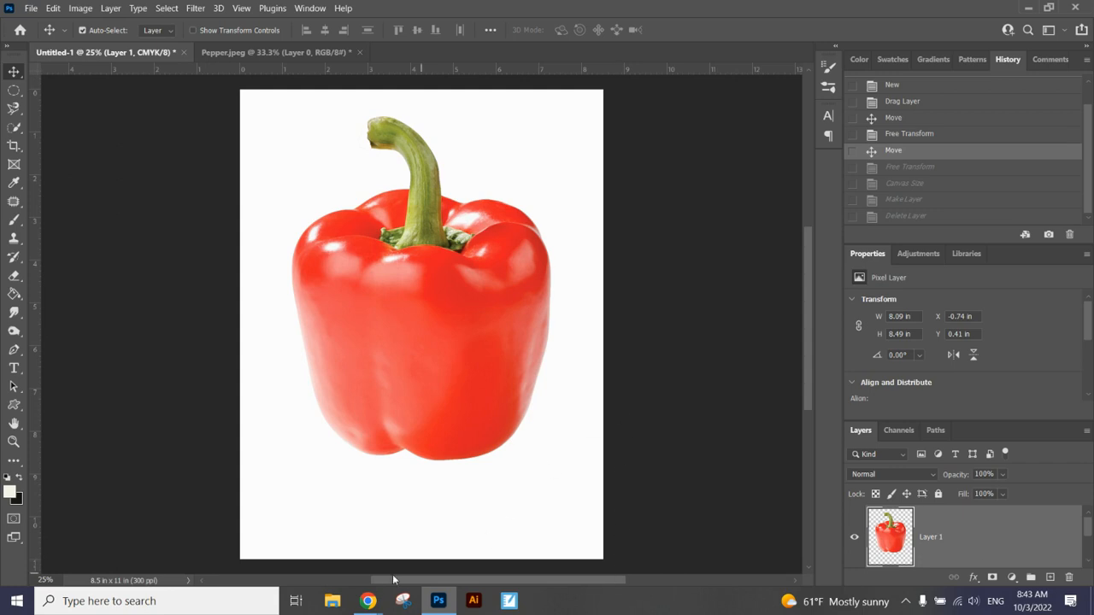
# Switch to Chrome, go to the cucumber image results, and open the downloaded Cucumber.jpg in Photoshop as a new document
pyautogui.moveTo(368, 598)
pyautogui.click(315, 543)
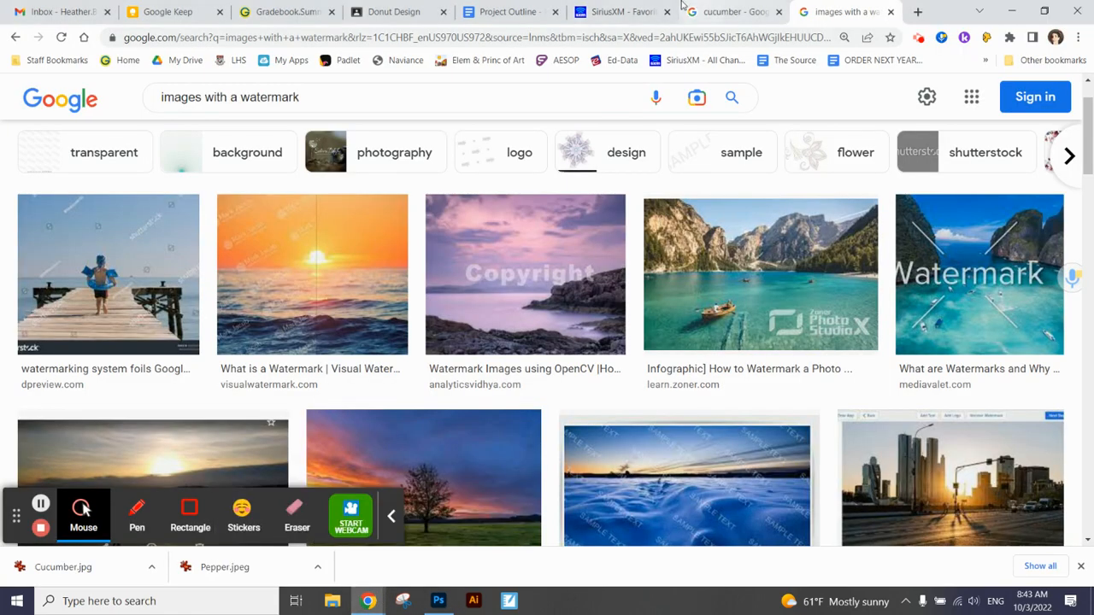
pyautogui.click(450, 9)
pyautogui.click(508, 11)
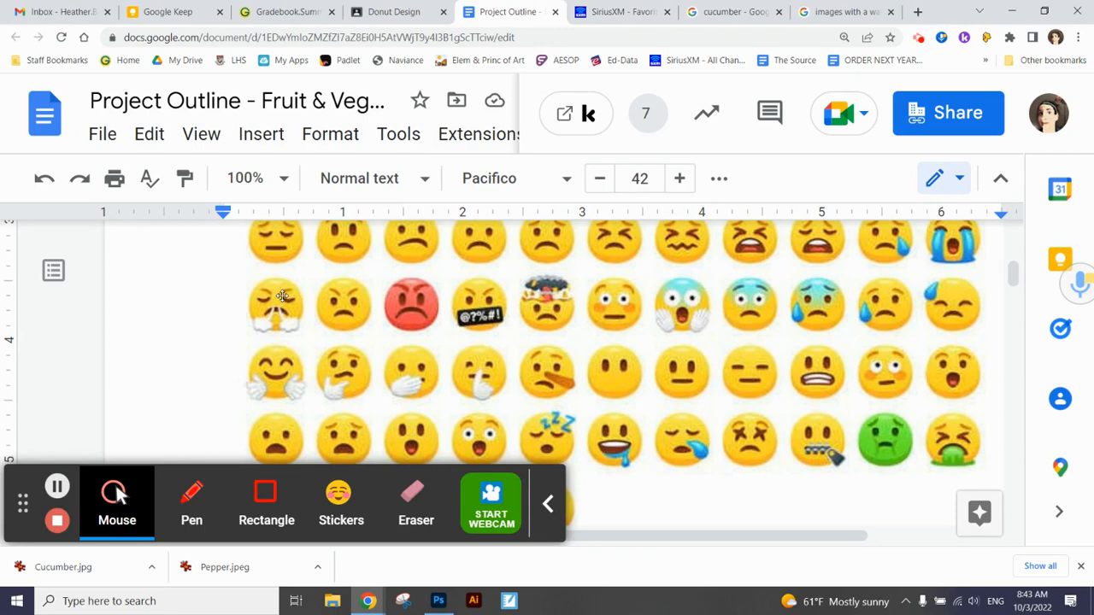
pyautogui.click(698, 16)
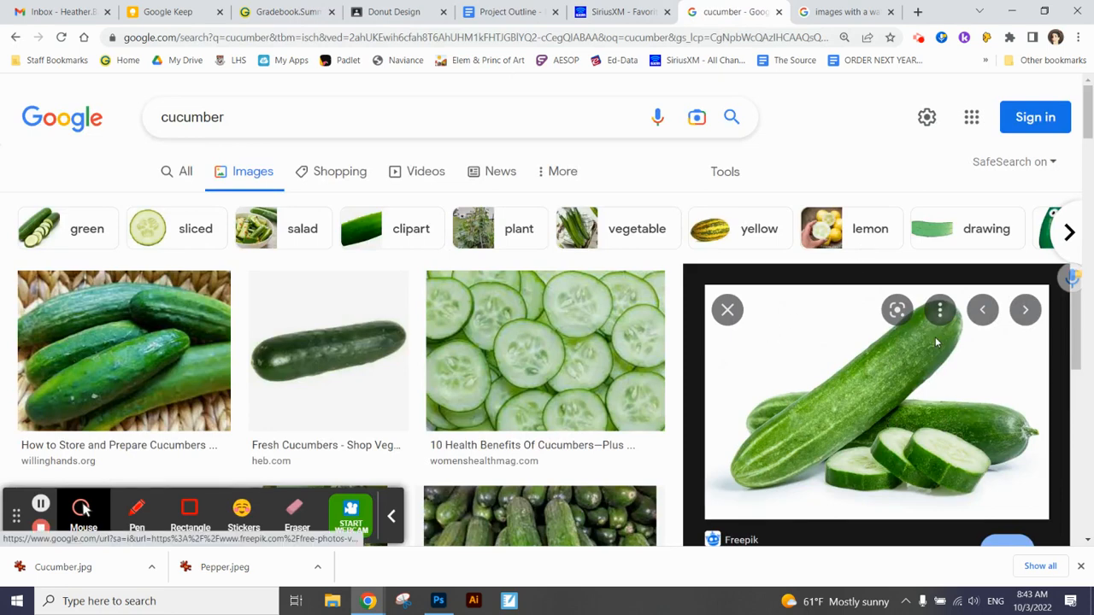
pyautogui.rightClick(850, 401)
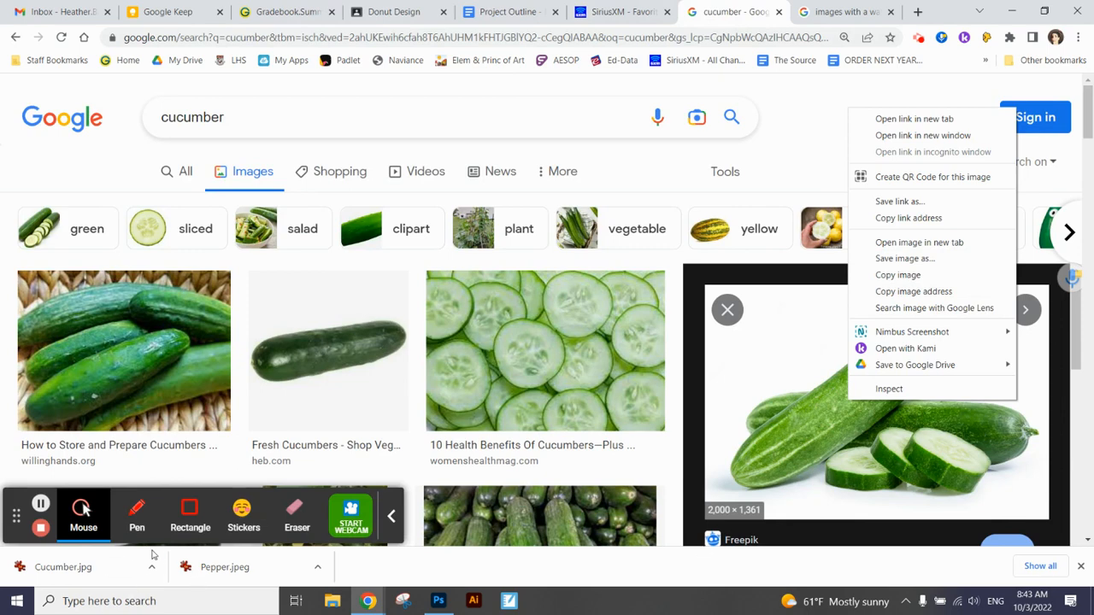
pyautogui.moveTo(100, 567); pyautogui.dragTo(438, 56)
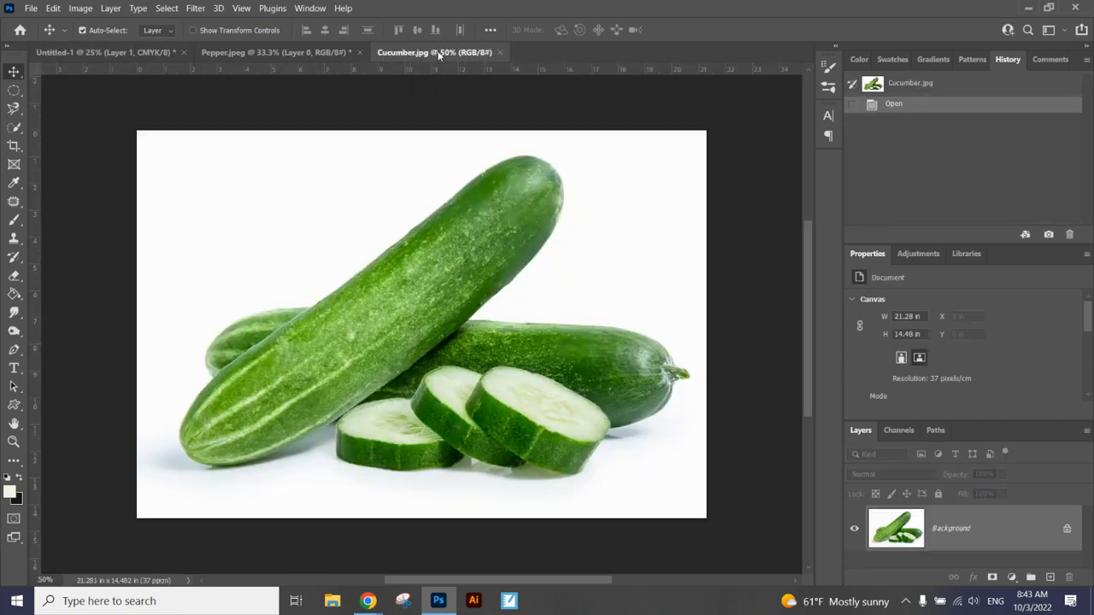
# Unlock the cucumber photo's Background layer, then quick-select and delete the upper-left white area and the rear cucumber's left end
pyautogui.click(1066, 529)
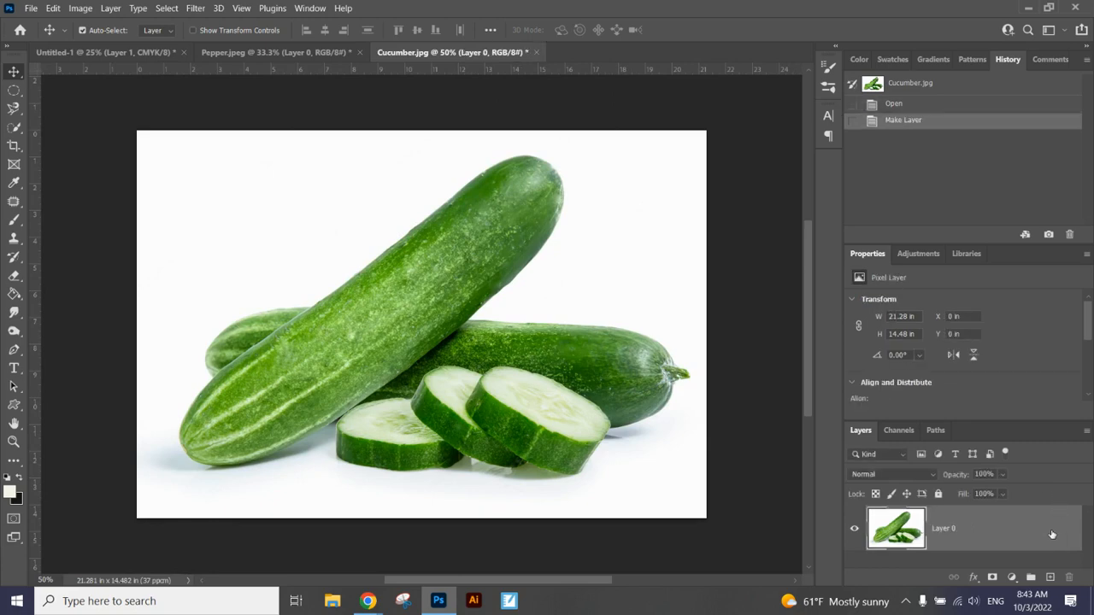
pyautogui.click(13, 126)
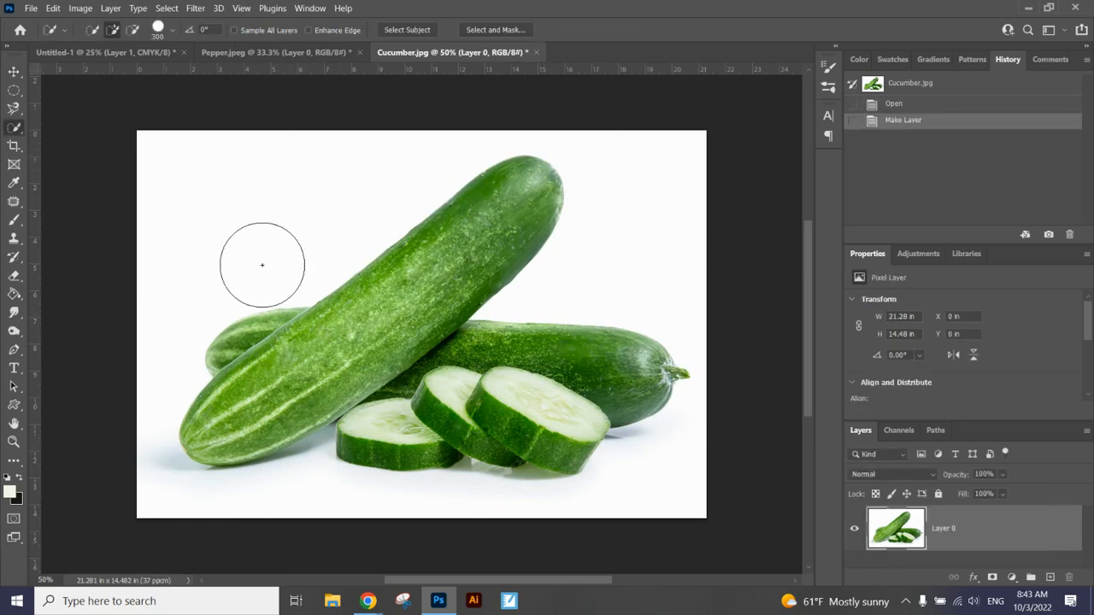
pyautogui.moveTo(259, 259); pyautogui.dragTo(305, 202)
pyautogui.press('Delete')
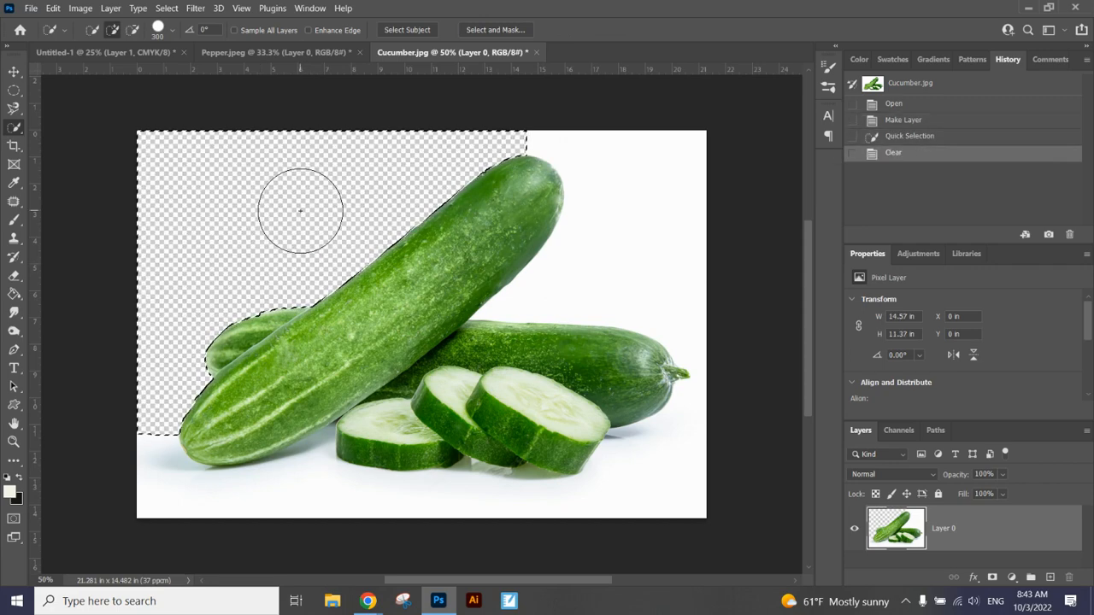
pyautogui.moveTo(249, 287); pyautogui.dragTo(231, 290)
pyautogui.press('Delete')
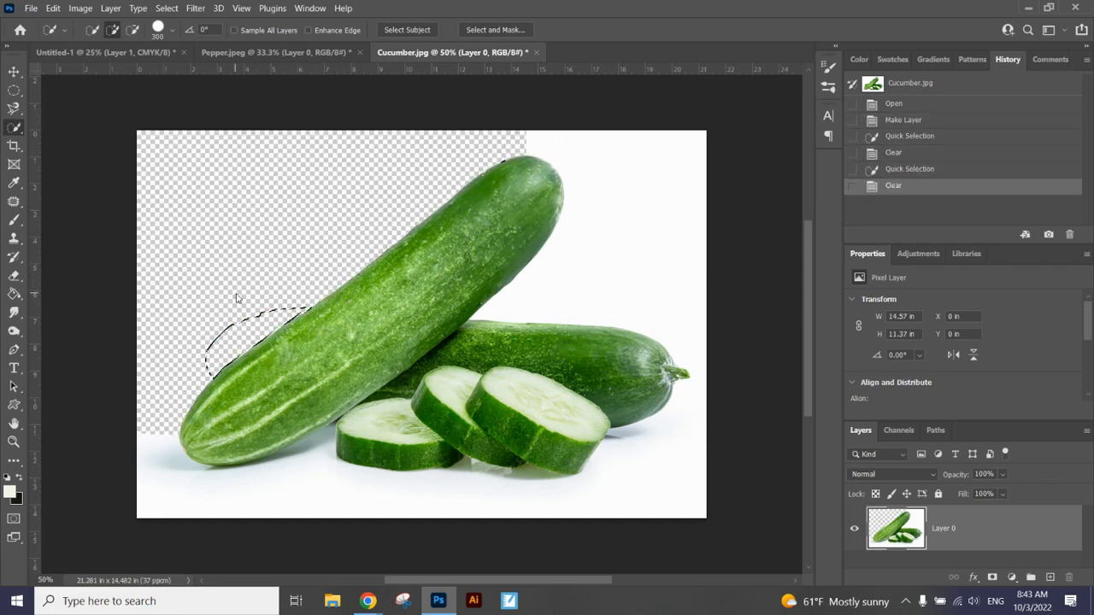
# Quick-select and delete the white background on the right, the rest of the rear cucumber and the slices
pyautogui.moveTo(567, 120)
pyautogui.mouseDown()
pyautogui.moveTo(561, 110)
pyautogui.moveTo(640, 183)
pyautogui.moveTo(640, 244)
pyautogui.moveTo(556, 363)
pyautogui.moveTo(483, 402)
pyautogui.moveTo(485, 427)
pyautogui.mouseUp()
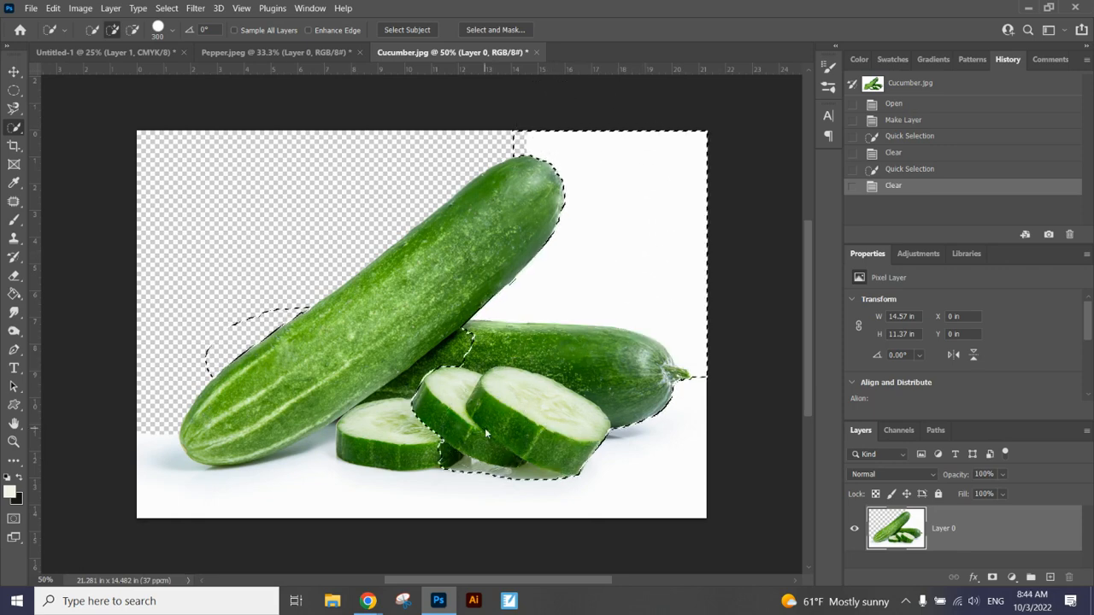
pyautogui.press('Delete')
pyautogui.moveTo(603, 374)
pyautogui.mouseDown()
pyautogui.moveTo(595, 399)
pyautogui.moveTo(633, 402)
pyautogui.moveTo(659, 453)
pyautogui.moveTo(531, 506)
pyautogui.moveTo(455, 495)
pyautogui.moveTo(441, 451)
pyautogui.moveTo(470, 382)
pyautogui.moveTo(387, 447)
pyautogui.moveTo(256, 505)
pyautogui.moveTo(148, 512)
pyautogui.moveTo(151, 459)
pyautogui.mouseUp()
pyautogui.press('Delete')
# Subtract the front cucumber's lower end from the selection, delete the remaining white background and shadow, and deselect
pyautogui.press('alt')
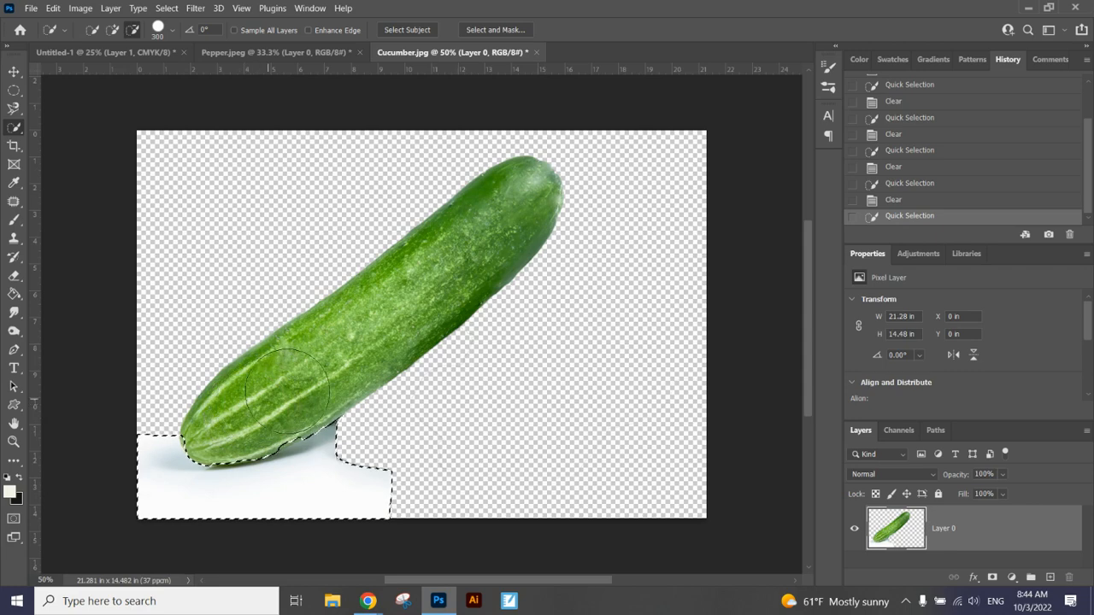
pyautogui.keyDown('alt'); pyautogui.click(267, 408); pyautogui.keyUp('alt')
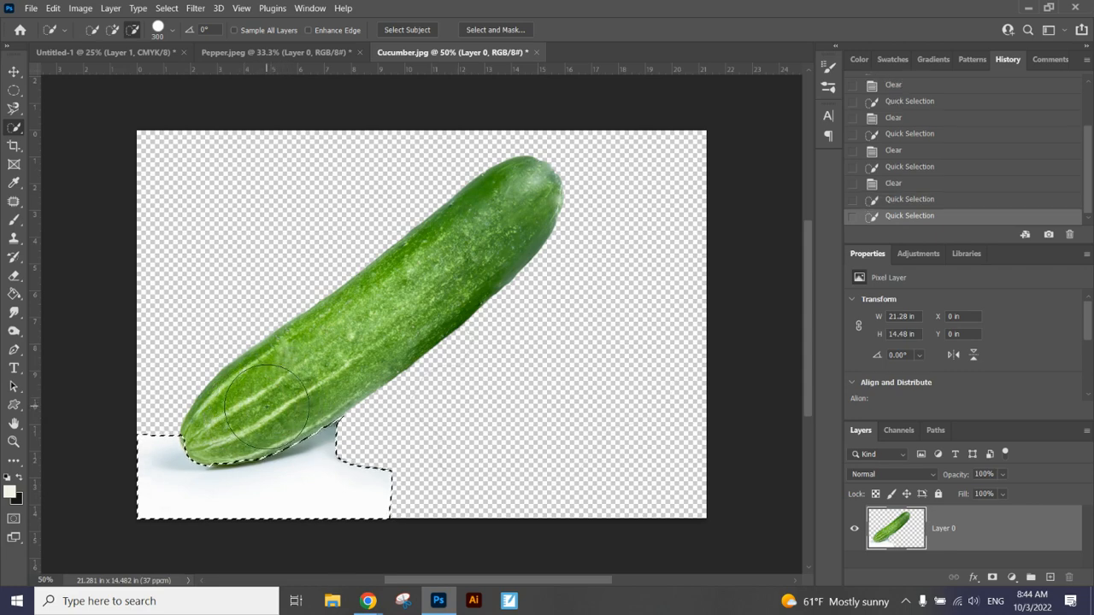
pyautogui.keyDown('alt'); pyautogui.click(229, 426); pyautogui.keyUp('alt')
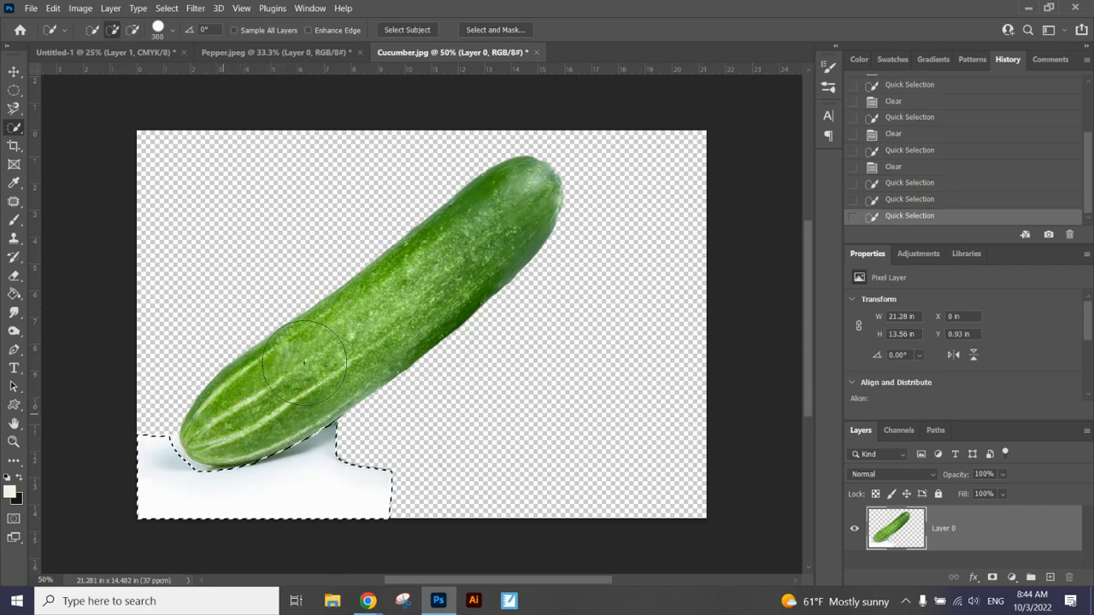
pyautogui.press('Delete')
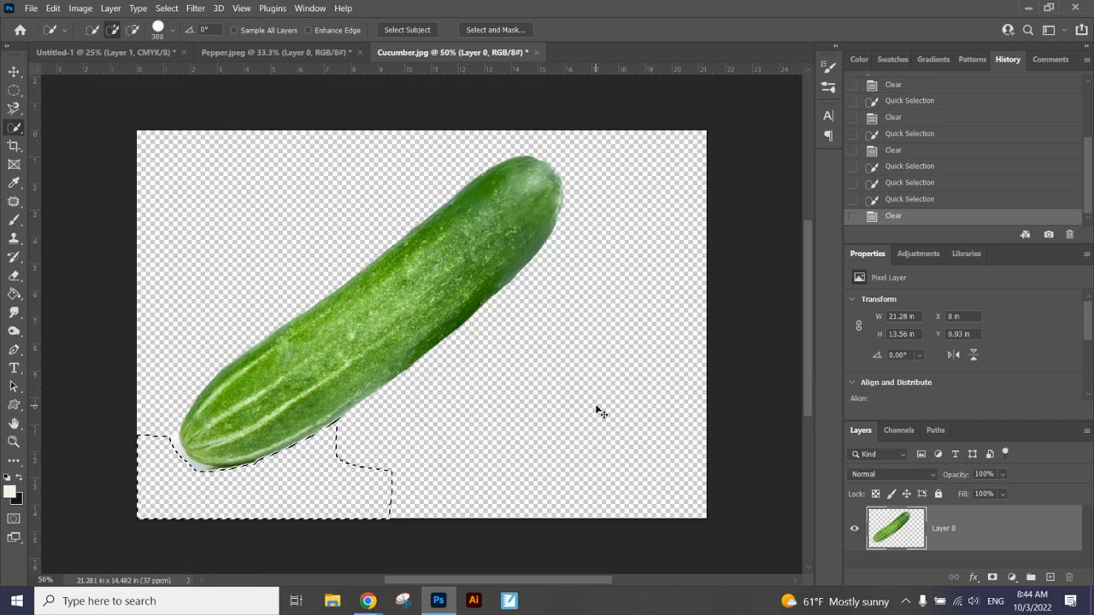
pyautogui.hotkey('ctrl', 'd')
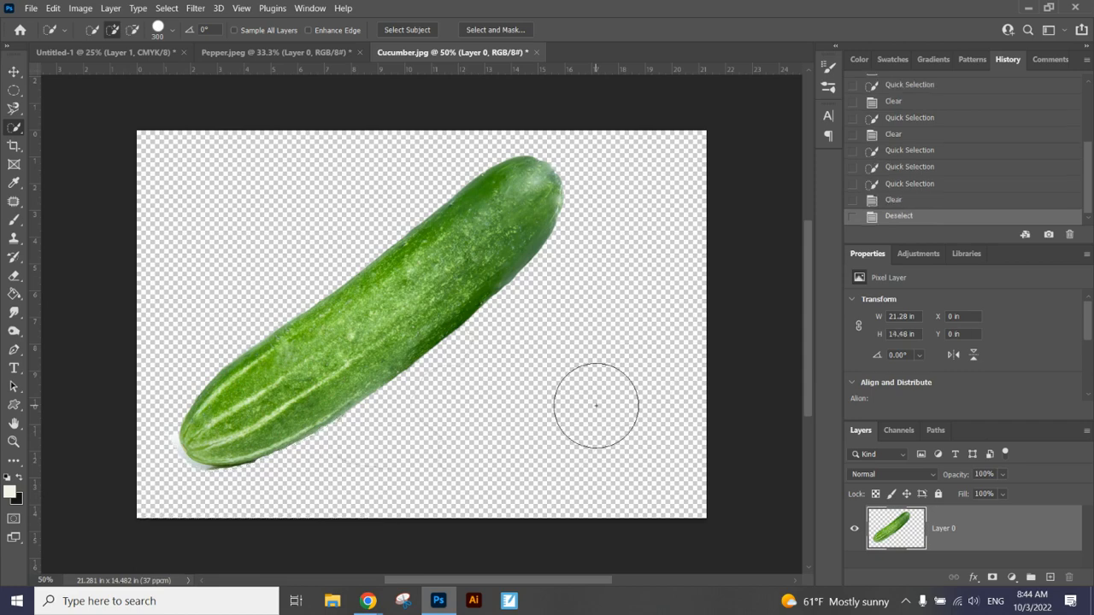
# Erase the leftover fringe below the cucumber's lower end and bring the cut-out into the Untitled-1 document
pyautogui.click(14, 275)
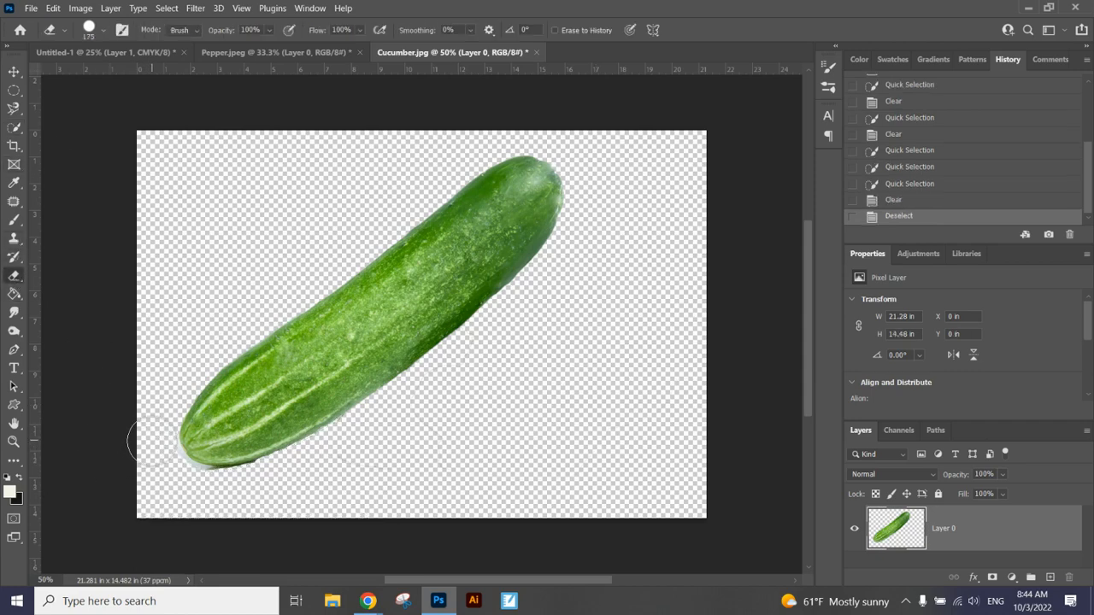
pyautogui.moveTo(174, 479); pyautogui.dragTo(246, 491)
pyautogui.click(13, 71)
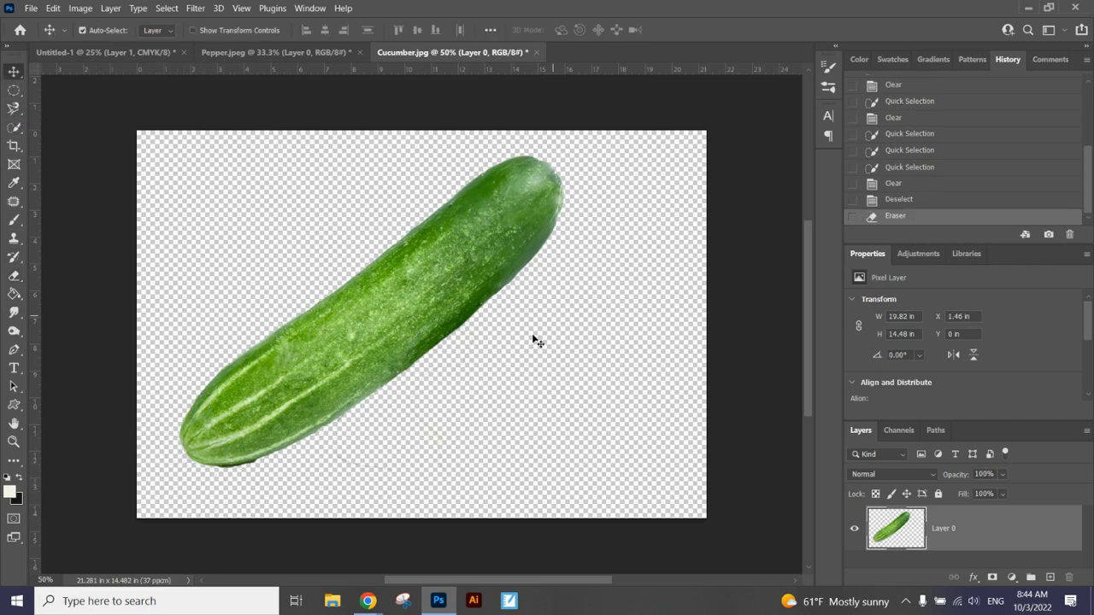
pyautogui.moveTo(427, 307); pyautogui.dragTo(349, 299)
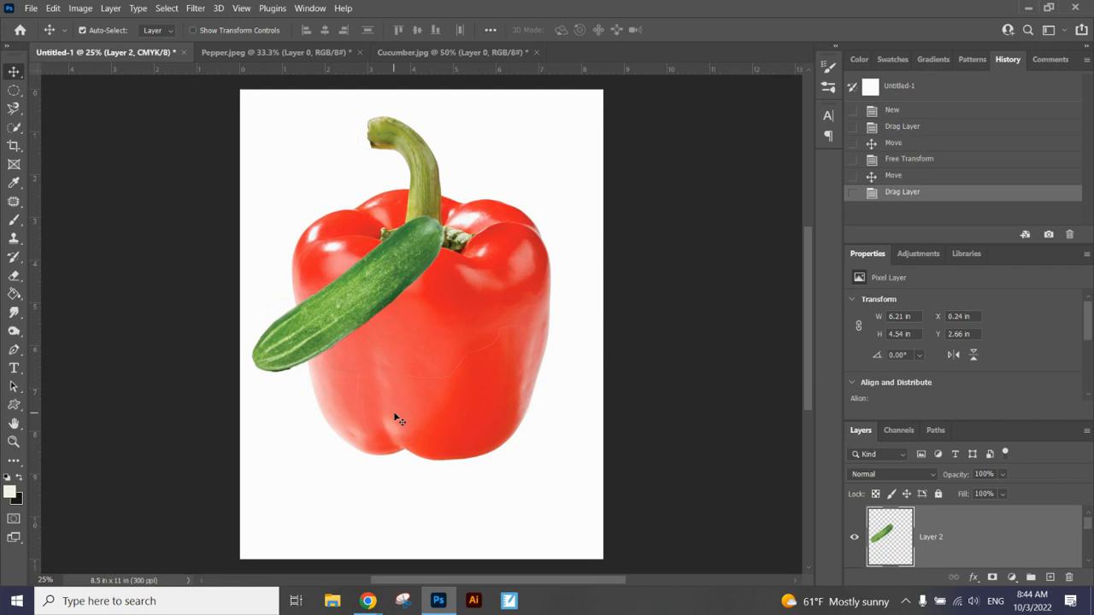
# Rotate the cucumber about 37.5° to horizontal, scale its layer to about 2.28 in wide, and position it as the pepper's left eye
pyautogui.hotkey('ctrl', 't')
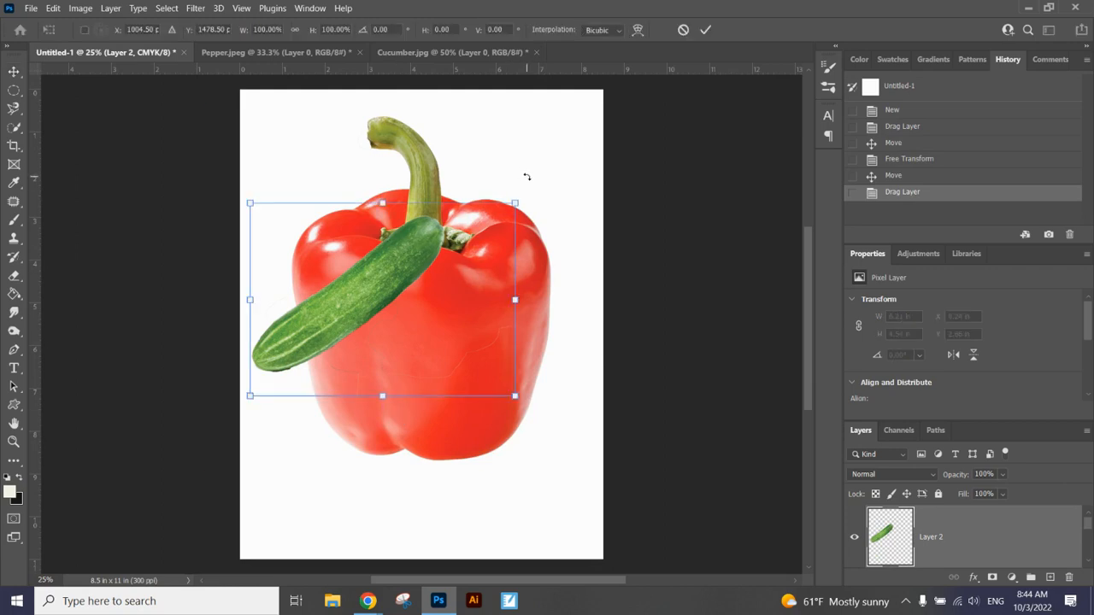
pyautogui.moveTo(526, 176); pyautogui.dragTo(565, 290)
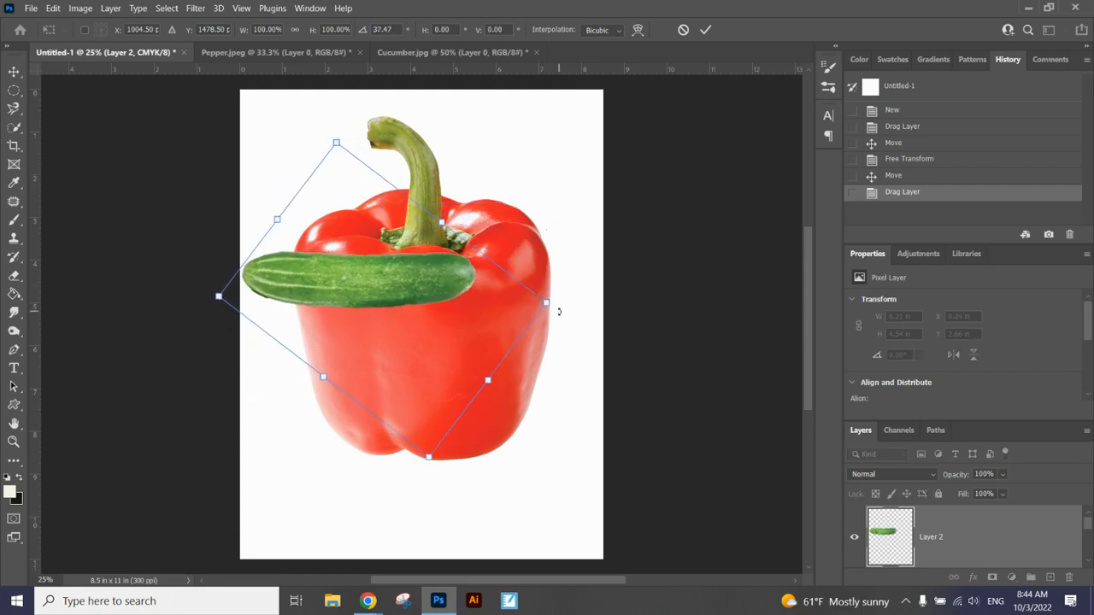
pyautogui.moveTo(545, 302); pyautogui.dragTo(354, 298)
pyautogui.moveTo(286, 299); pyautogui.dragTo(360, 315)
pyautogui.press('Return')
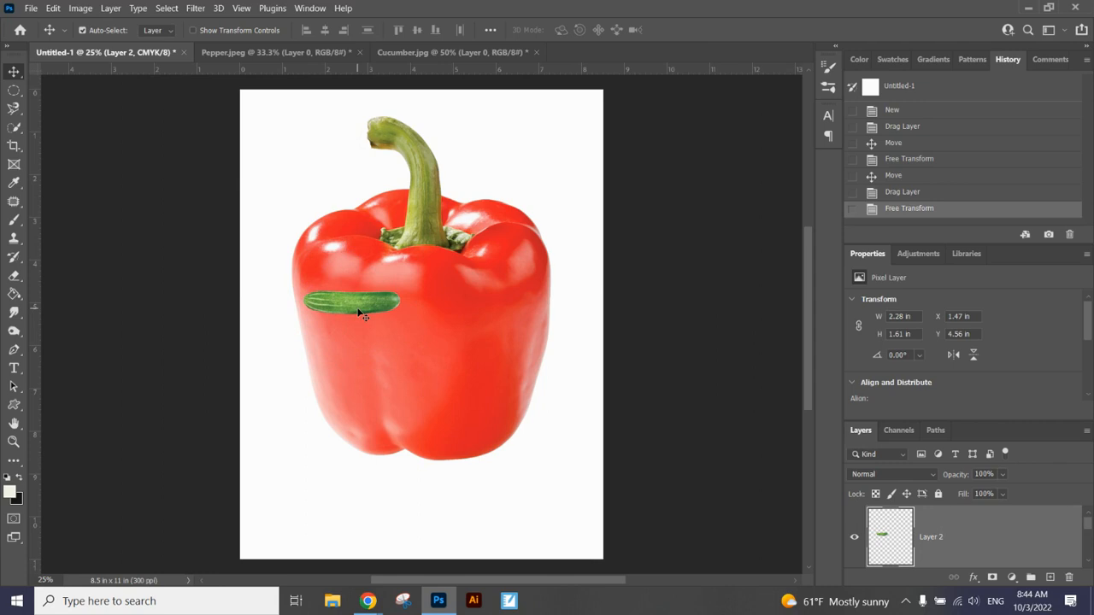
# Warp the cucumber on the pepper into a downward-sagging curve like a closed eye
pyautogui.hotkey('ctrl', '+')
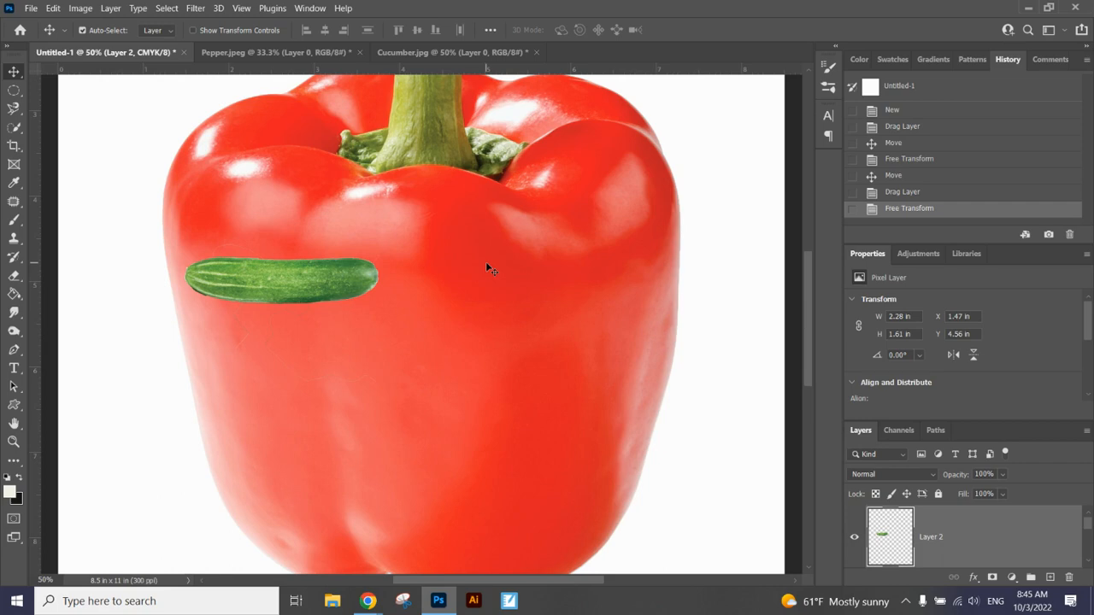
pyautogui.hotkey('ctrl', 't')
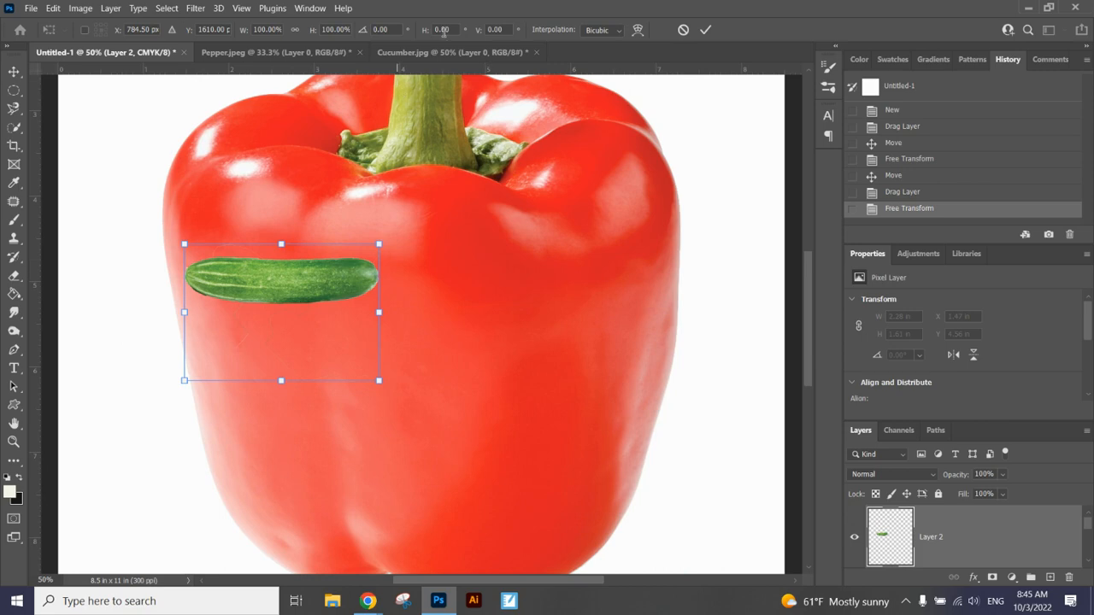
pyautogui.click(637, 29)
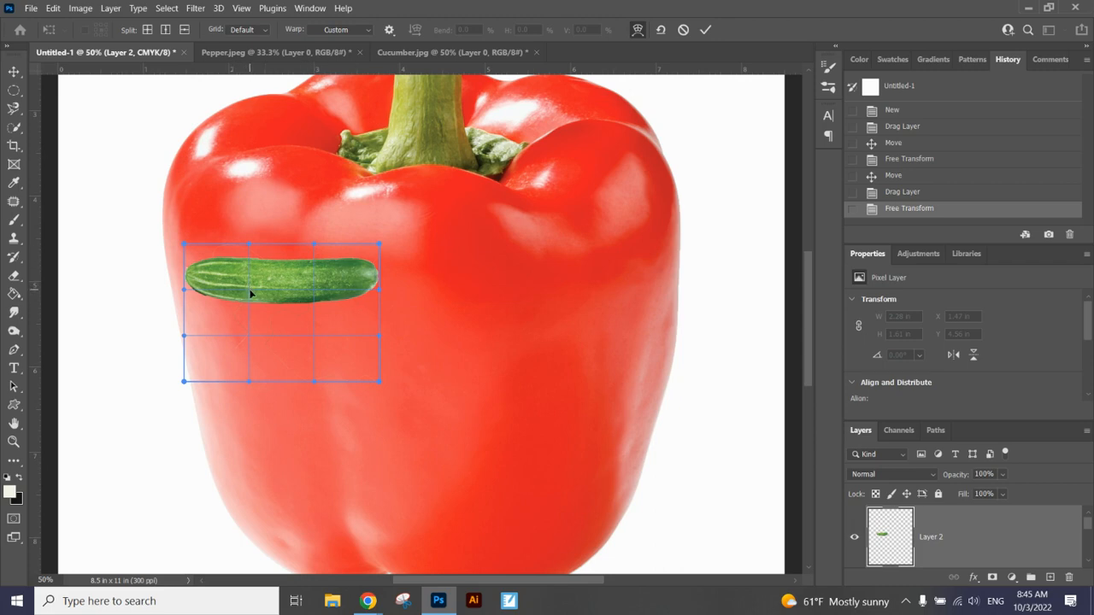
pyautogui.moveTo(248, 289)
pyautogui.mouseDown()
pyautogui.moveTo(248, 314)
pyautogui.moveTo(248, 304)
pyautogui.mouseUp()
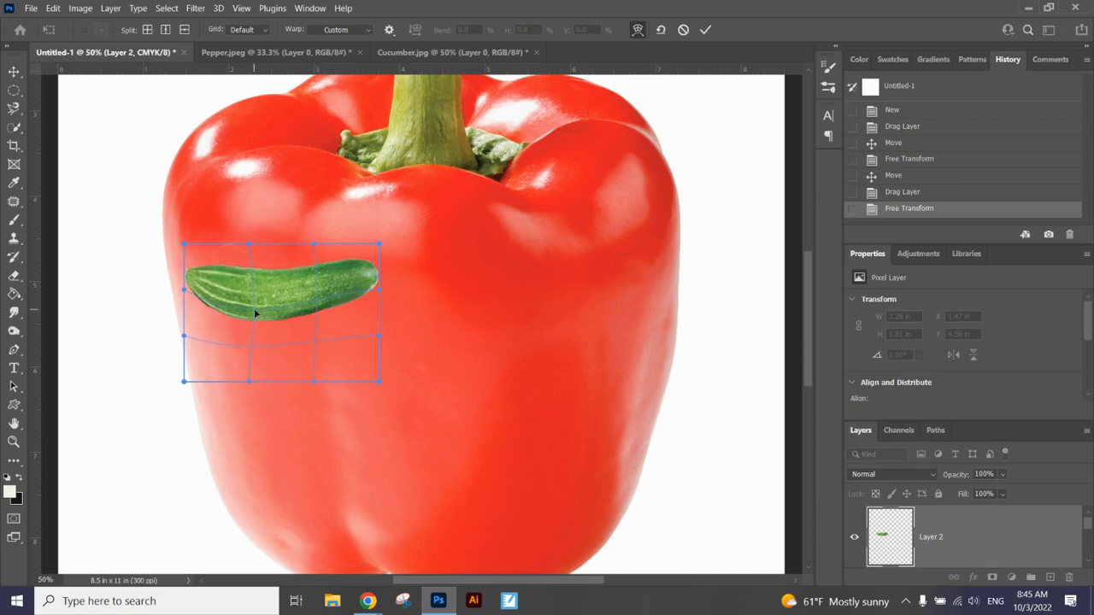
pyautogui.moveTo(248, 244); pyautogui.dragTo(251, 286)
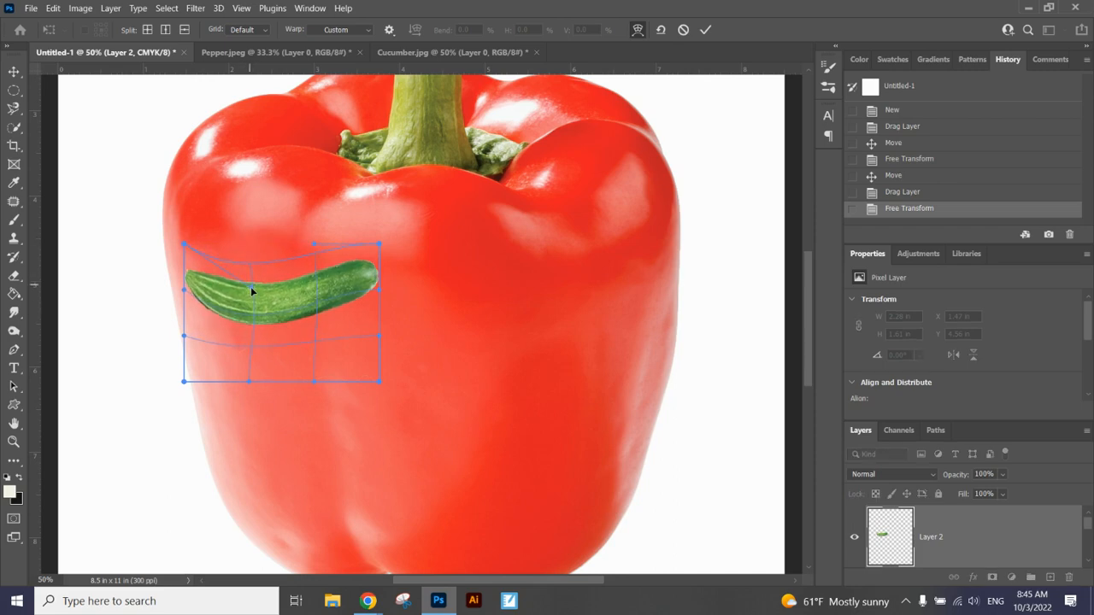
pyautogui.moveTo(318, 306); pyautogui.dragTo(319, 330)
pyautogui.moveTo(315, 257); pyautogui.dragTo(306, 279)
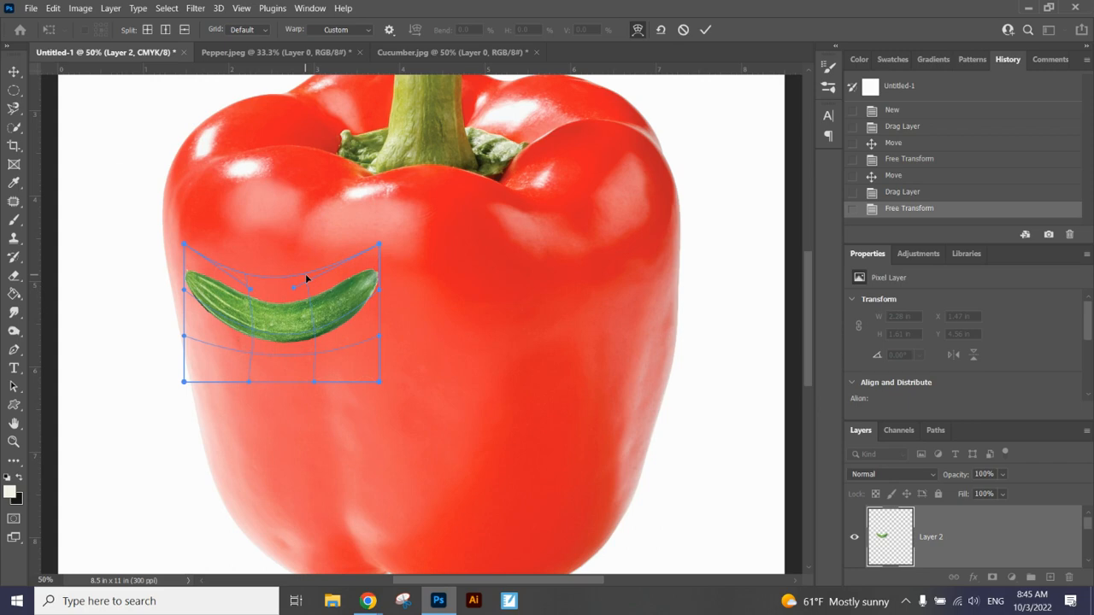
pyautogui.press('Return')
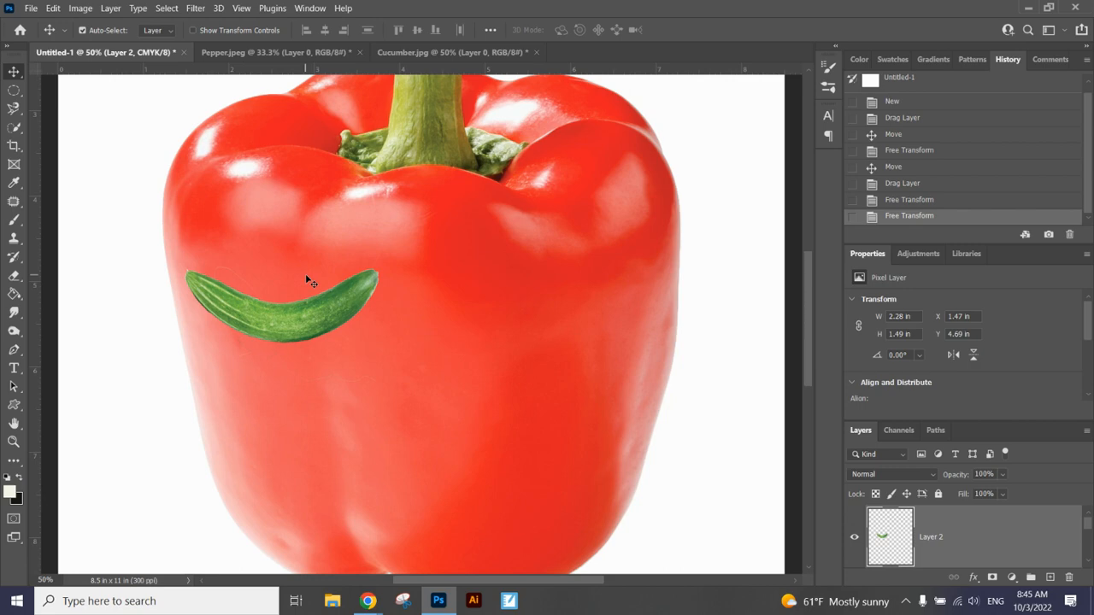
# Duplicate the curved cucumber layer as Layer 2 copy and close the Properties tab group to enlarge the layer list
pyautogui.rightClick(930, 543)
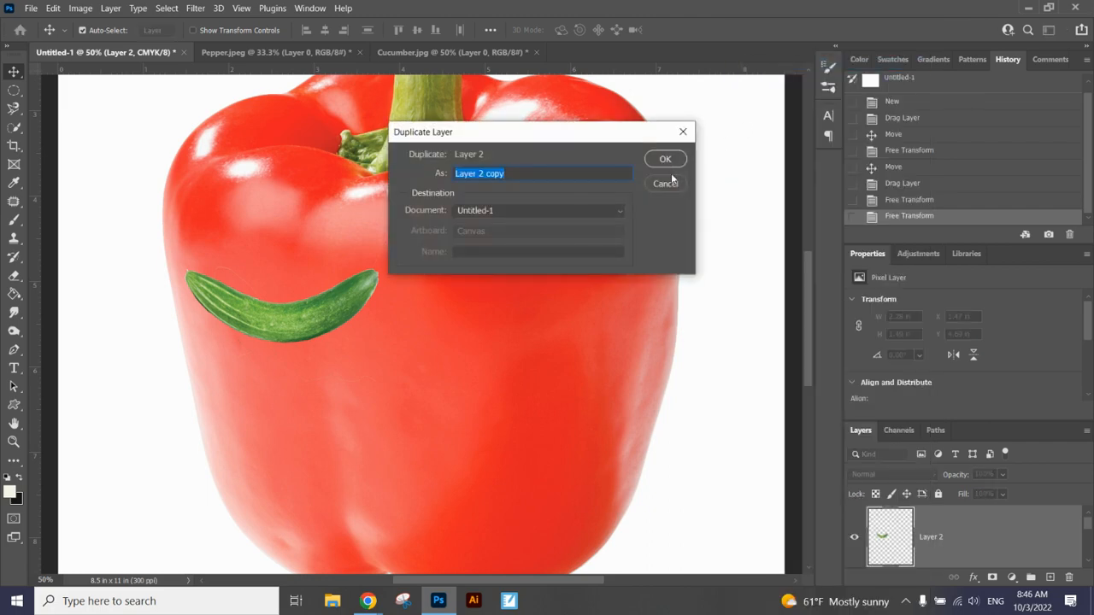
pyautogui.click(666, 162)
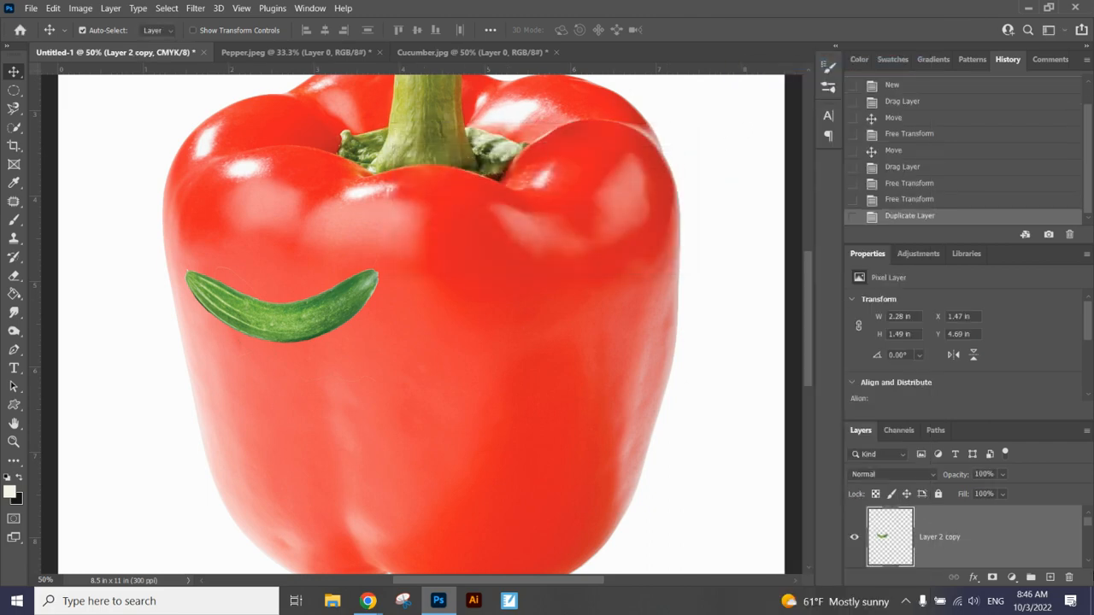
pyautogui.click(1089, 561)
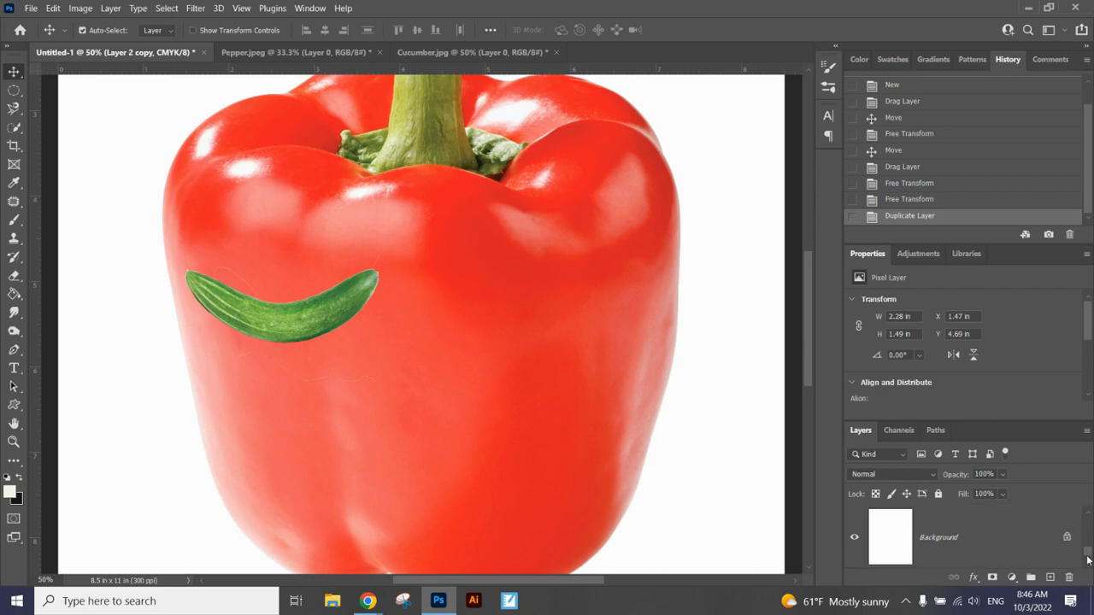
pyautogui.click(1086, 254)
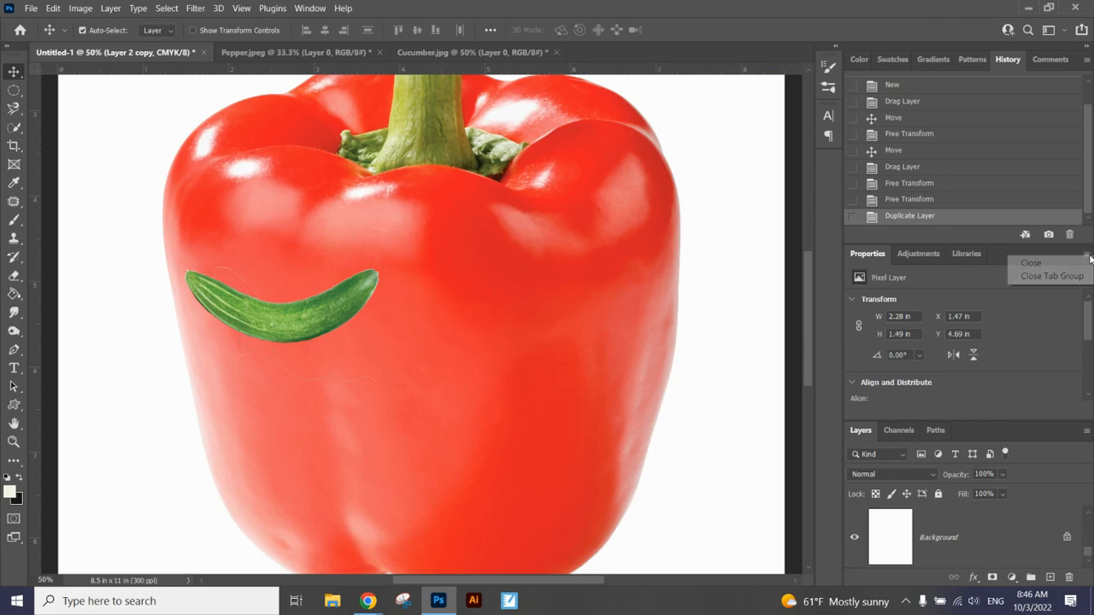
pyautogui.click(1065, 276)
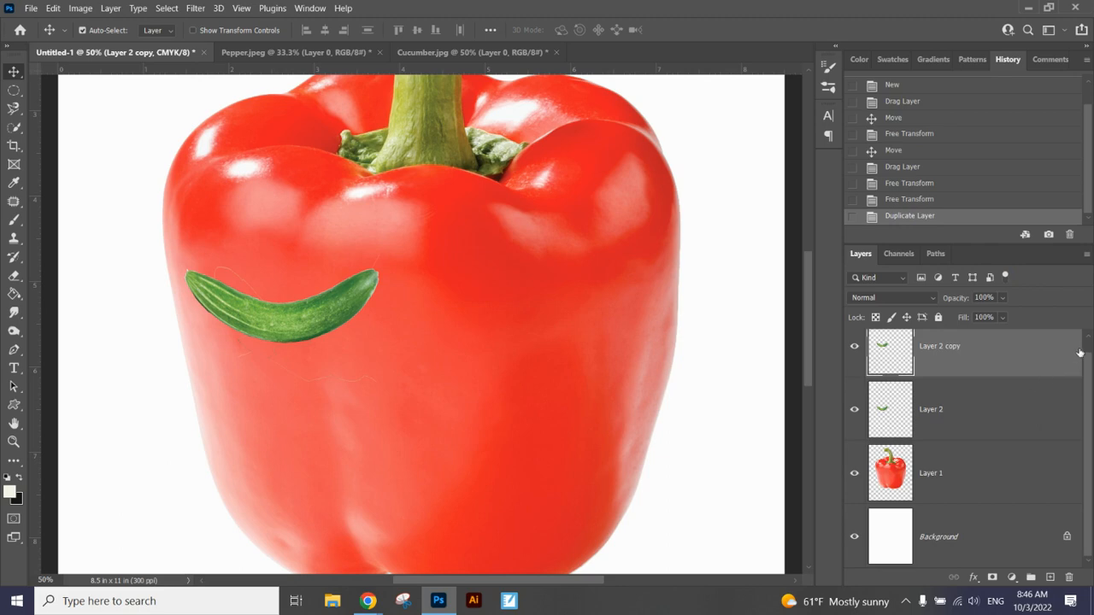
pyautogui.scroll(1, 1089, 387)
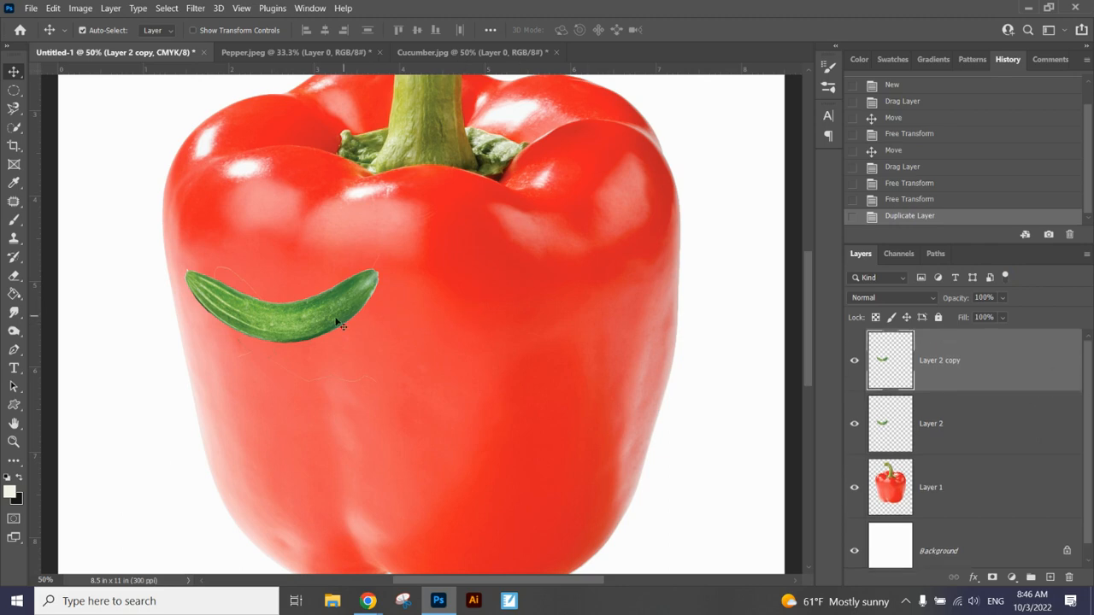
# Flip the duplicated cucumber horizontally and move it to the pepper's right side, about 0.88 in from the first one
pyautogui.moveTo(319, 310)
pyautogui.mouseDown()
pyautogui.moveTo(320, 330)
pyautogui.moveTo(319, 304)
pyautogui.mouseUp()
pyautogui.rightClick(305, 316)
pyautogui.click(288, 313)
pyautogui.click(53, 8)
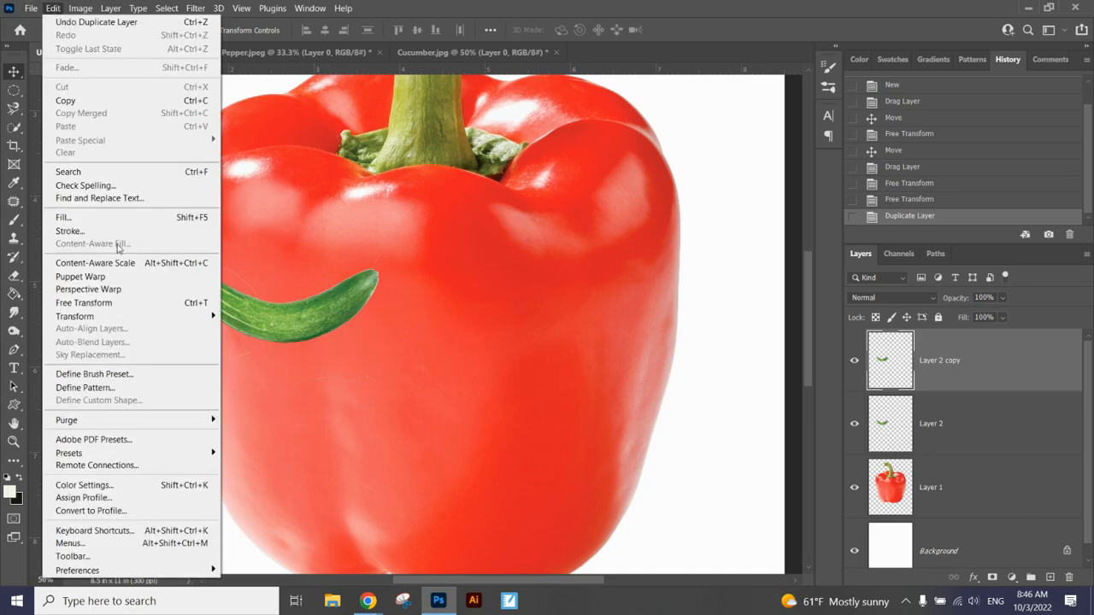
pyautogui.moveTo(146, 317)
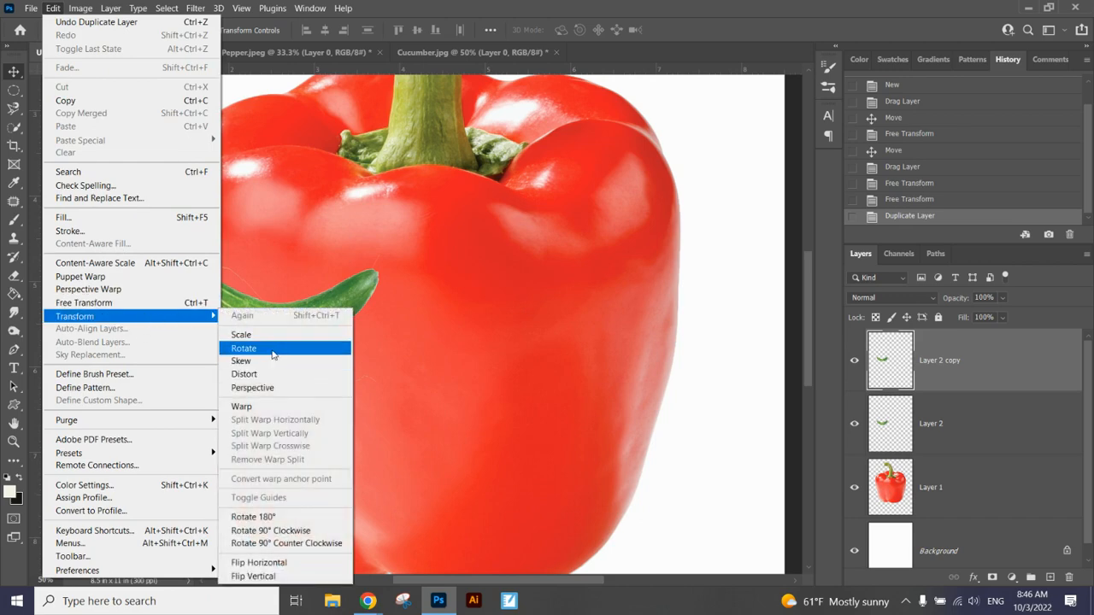
pyautogui.click(292, 564)
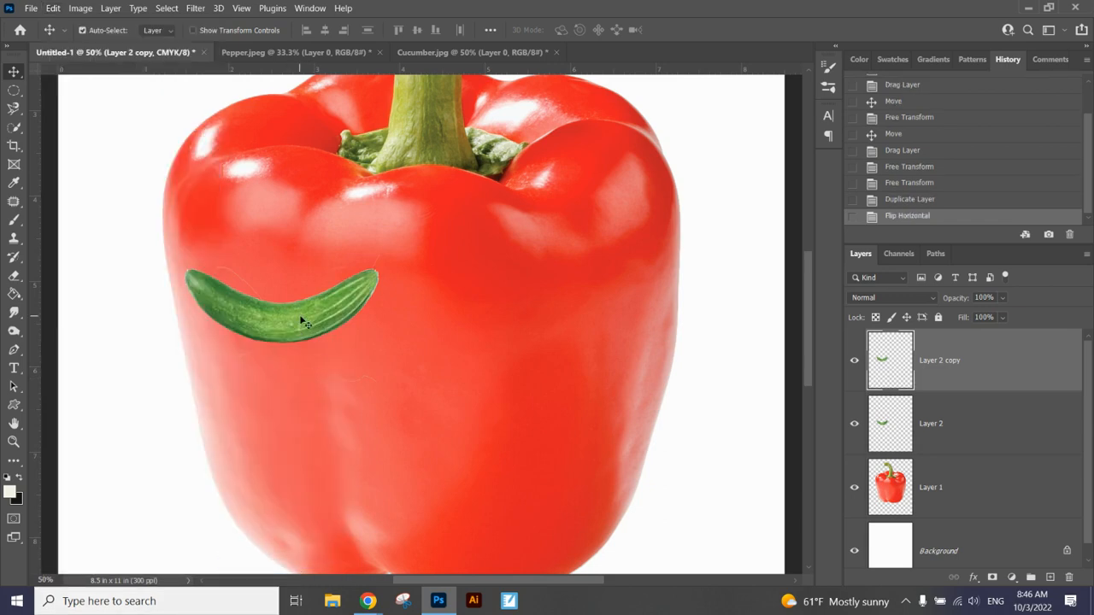
pyautogui.moveTo(305, 332); pyautogui.dragTo(574, 316)
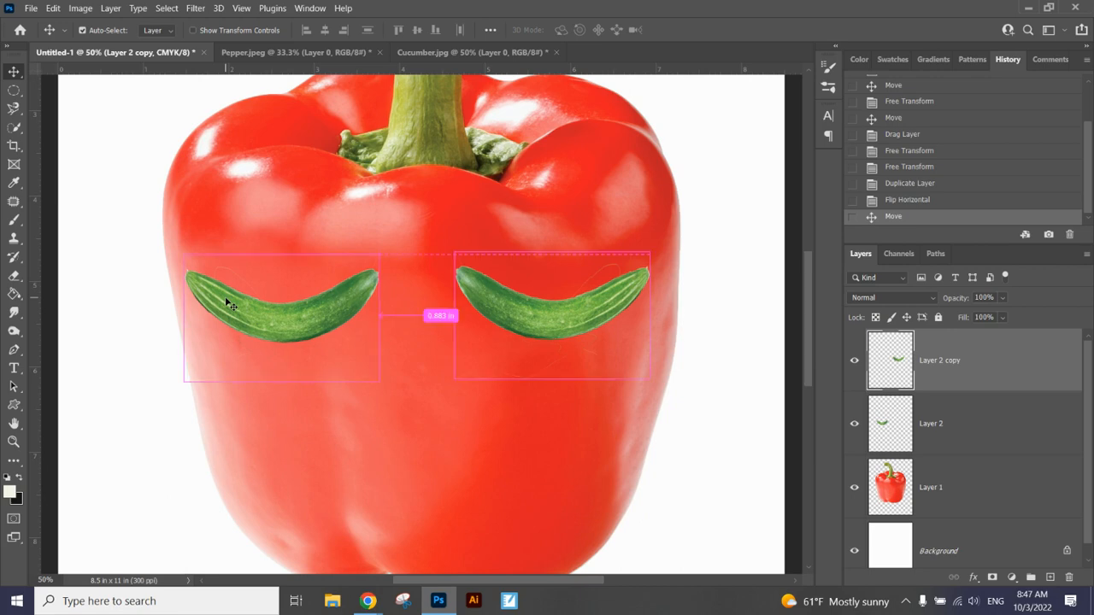
pyautogui.hotkey('ctrl', '-')
pyautogui.hotkey('ctrl', '-')
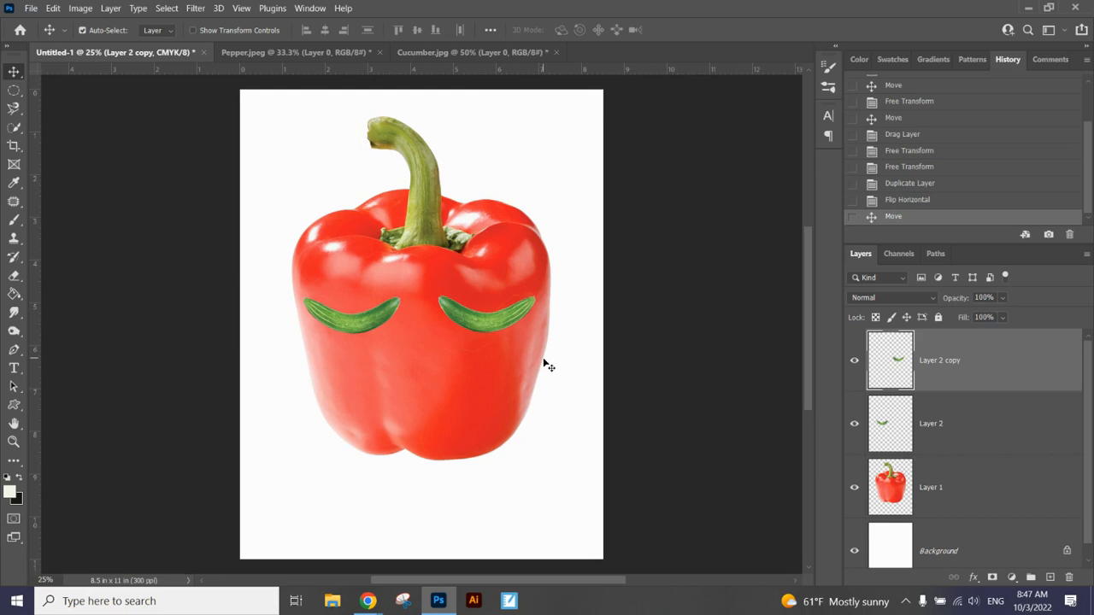
pyautogui.click(30, 7)
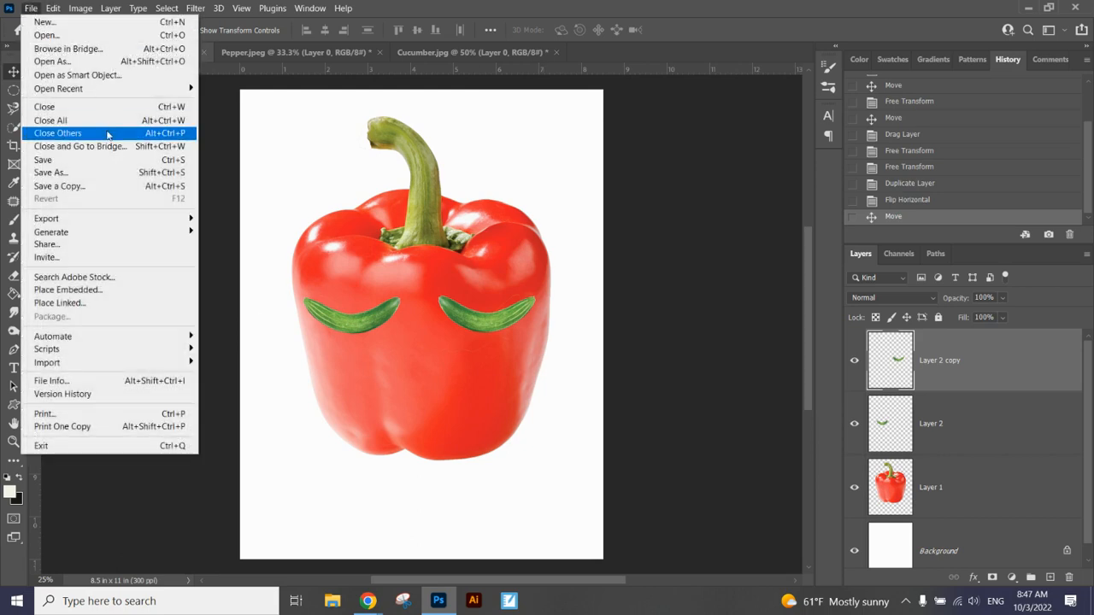
pyautogui.click(120, 173)
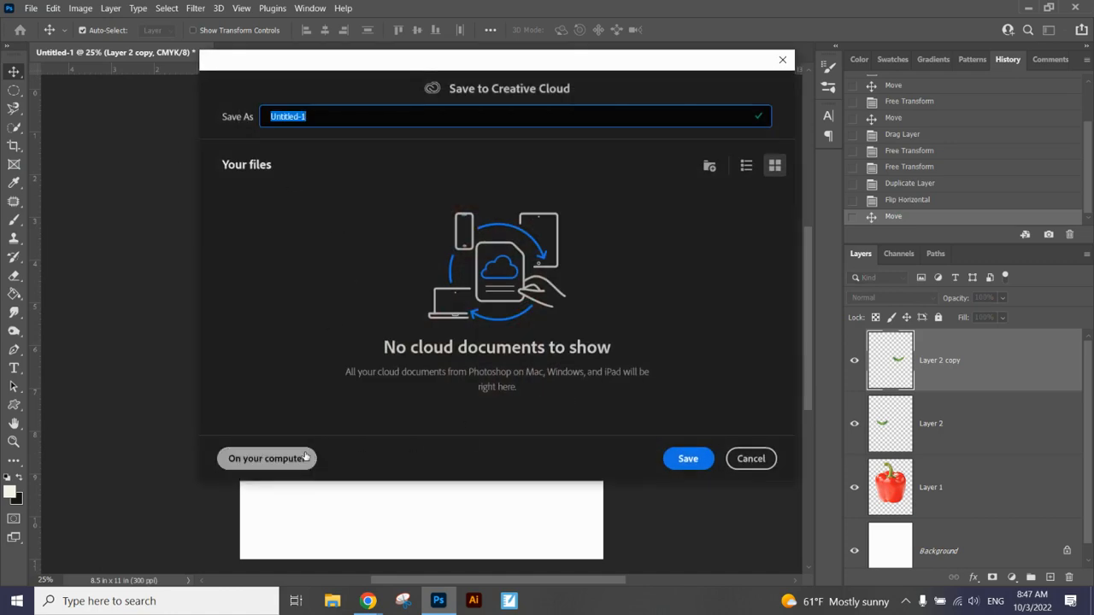
pyautogui.click(305, 456)
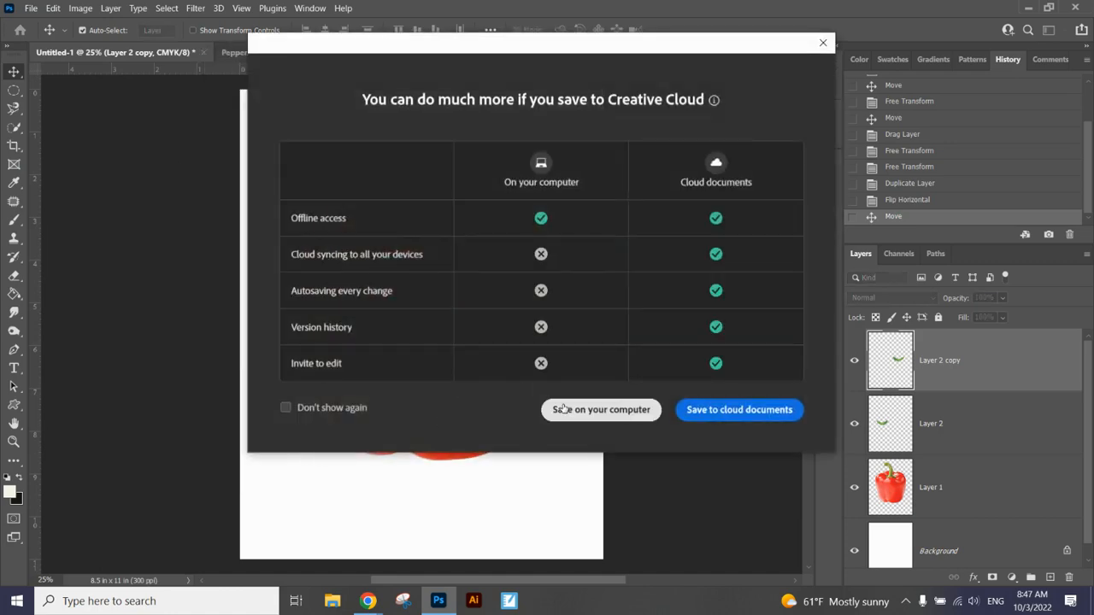
pyautogui.click(563, 409)
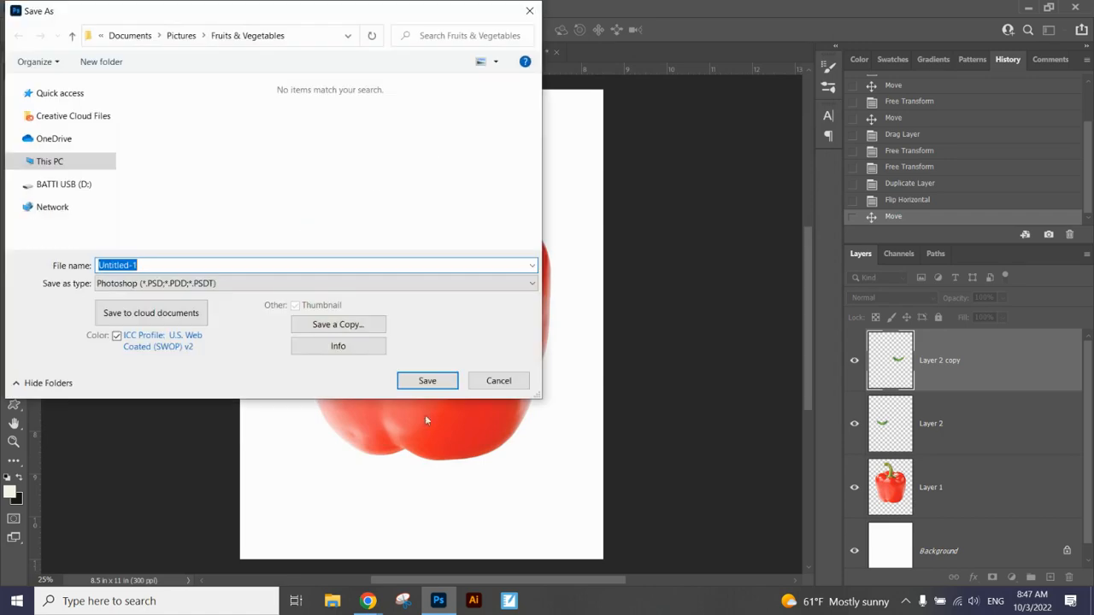
pyautogui.click(115, 163)
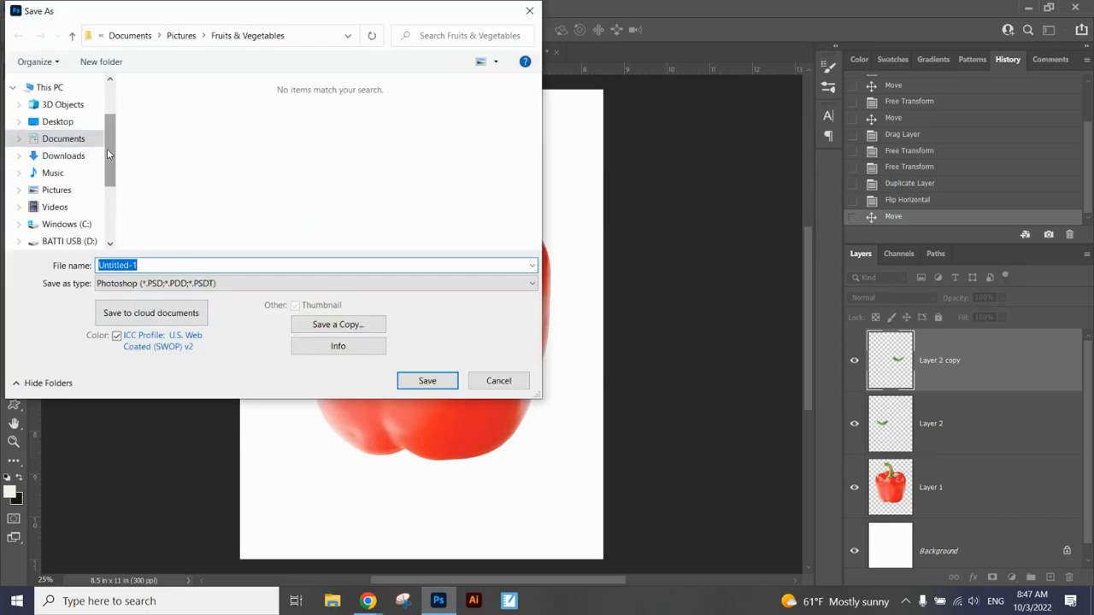
pyautogui.scroll(-3, 110, 156)
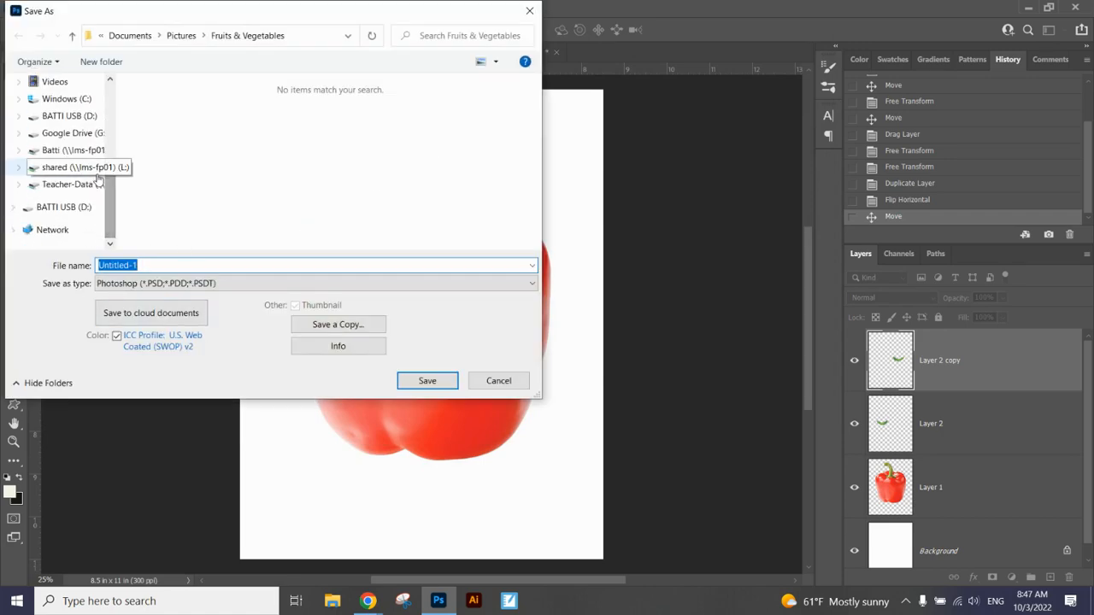
pyautogui.click(77, 150)
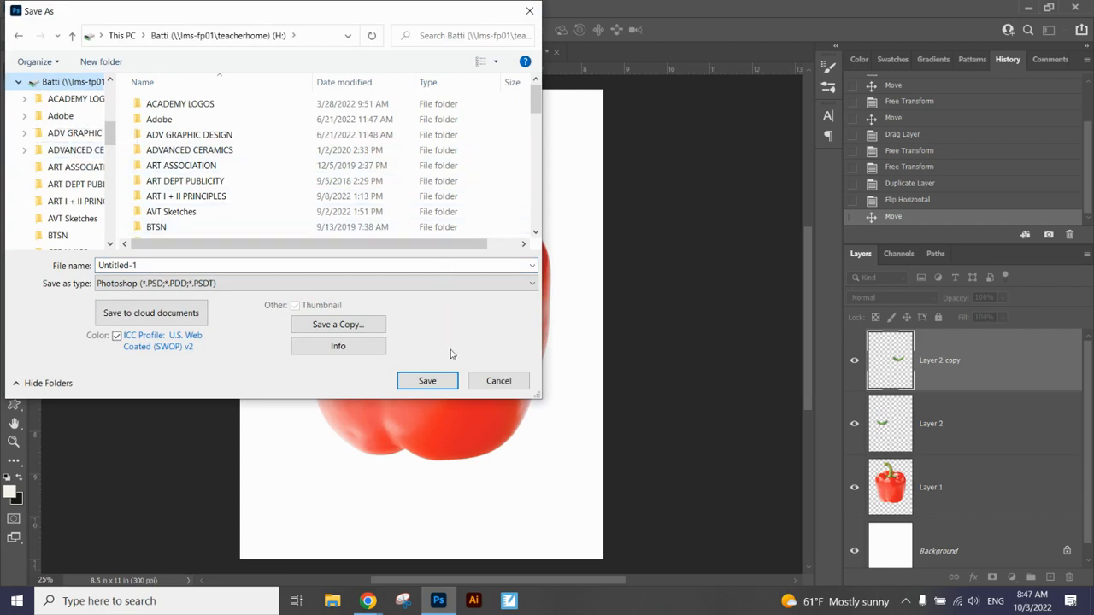
pyautogui.click(487, 387)
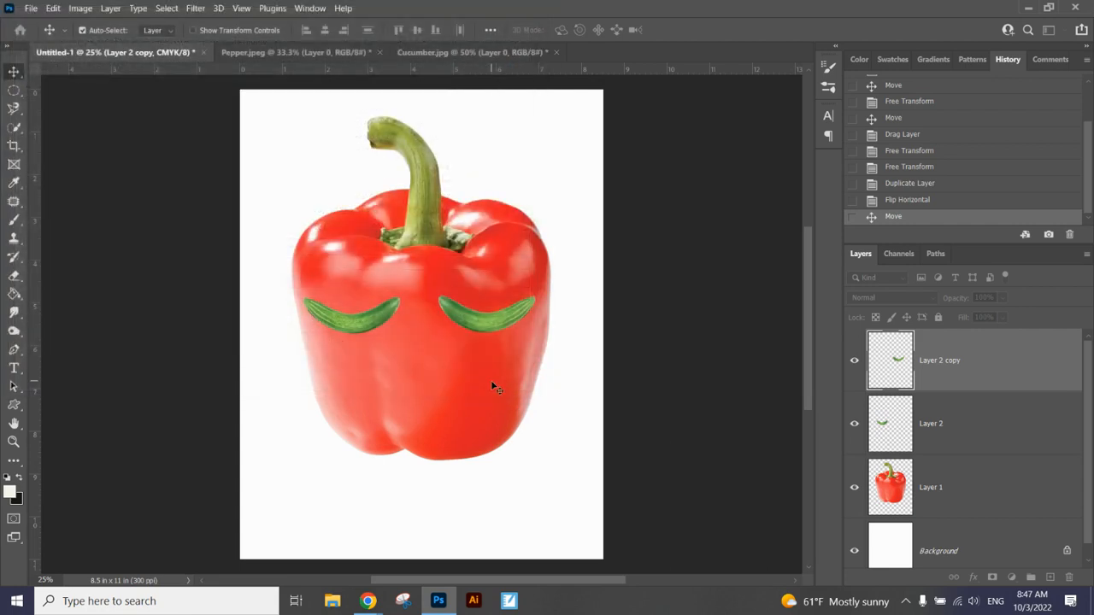